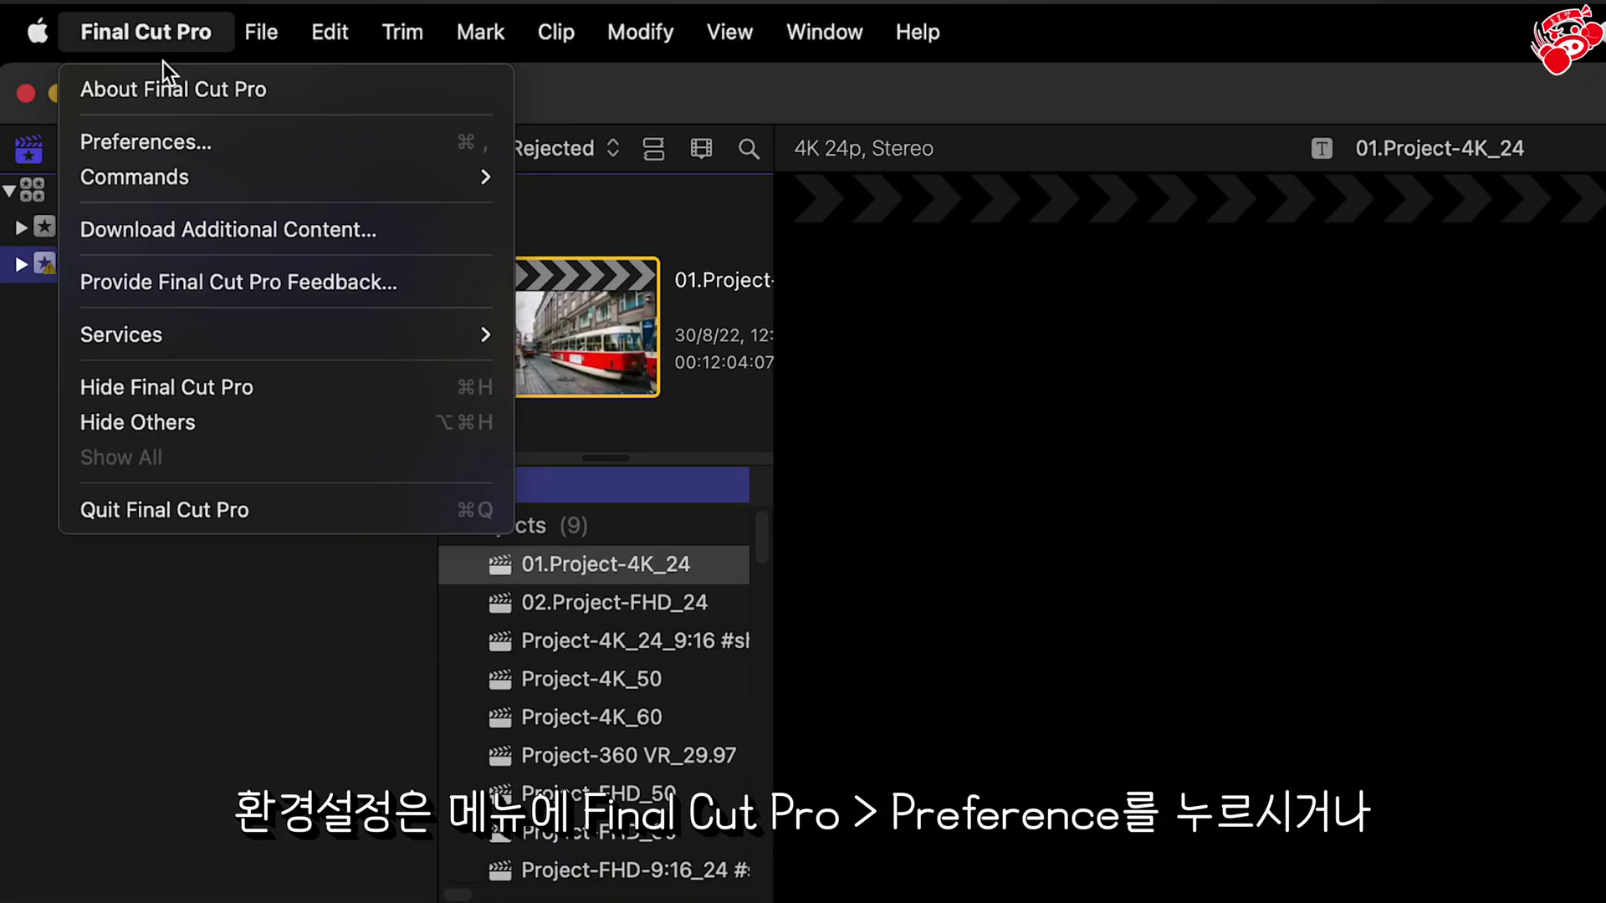
- Bring up Final Cut Pro's Preferences on the General tab with Command-comma
left_click(168, 140)
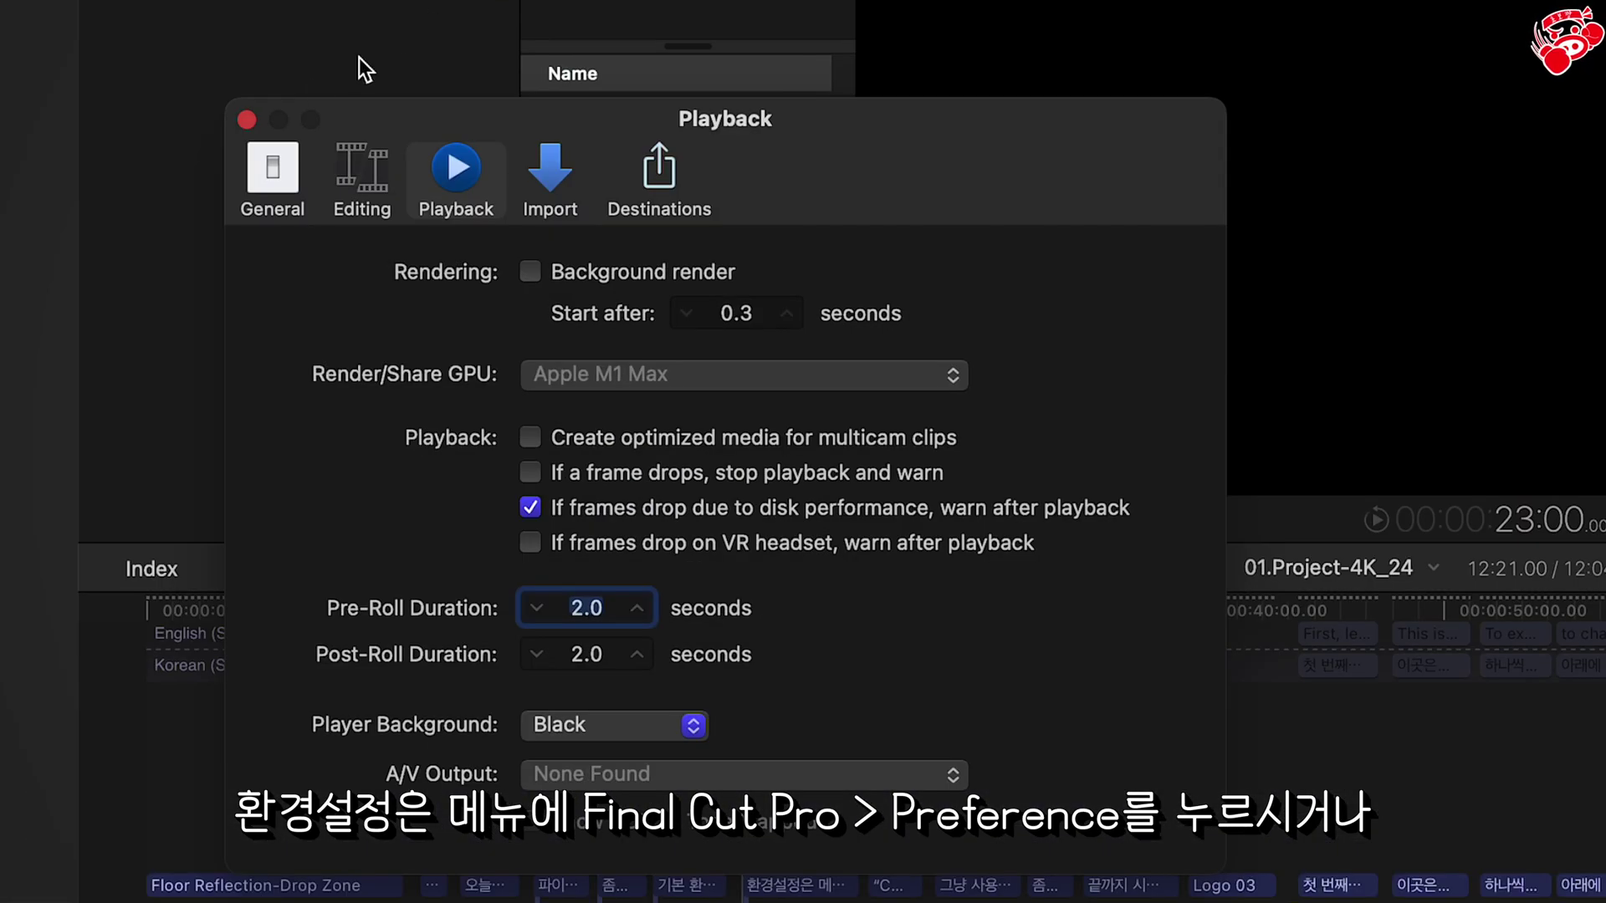
left_click(246, 120)
key("super+comma")
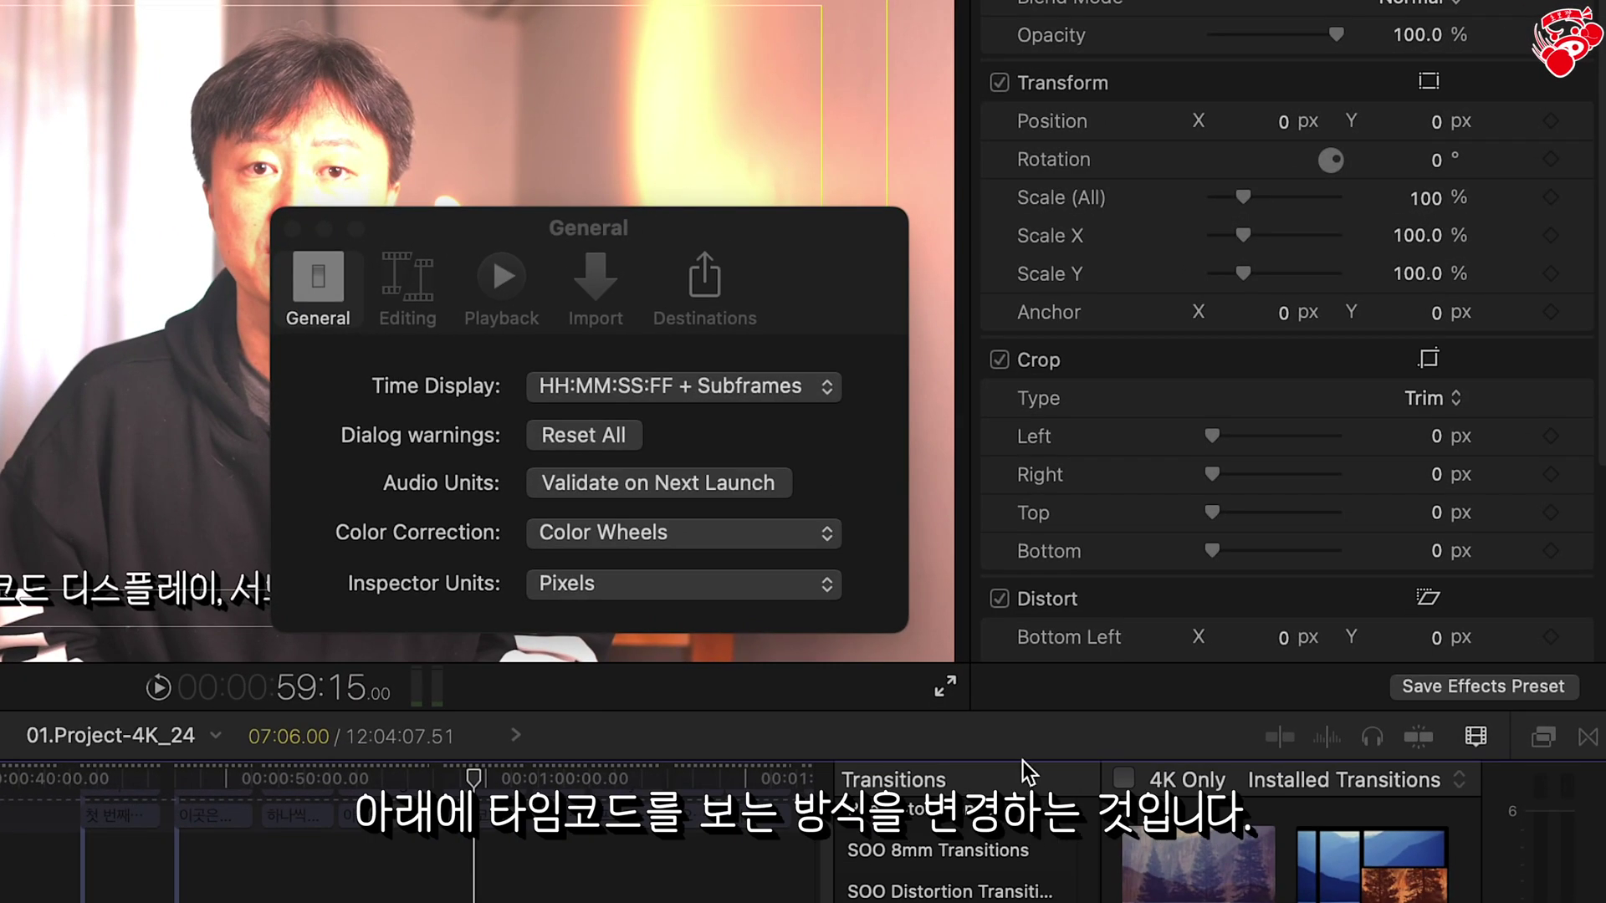
left_click(826, 386)
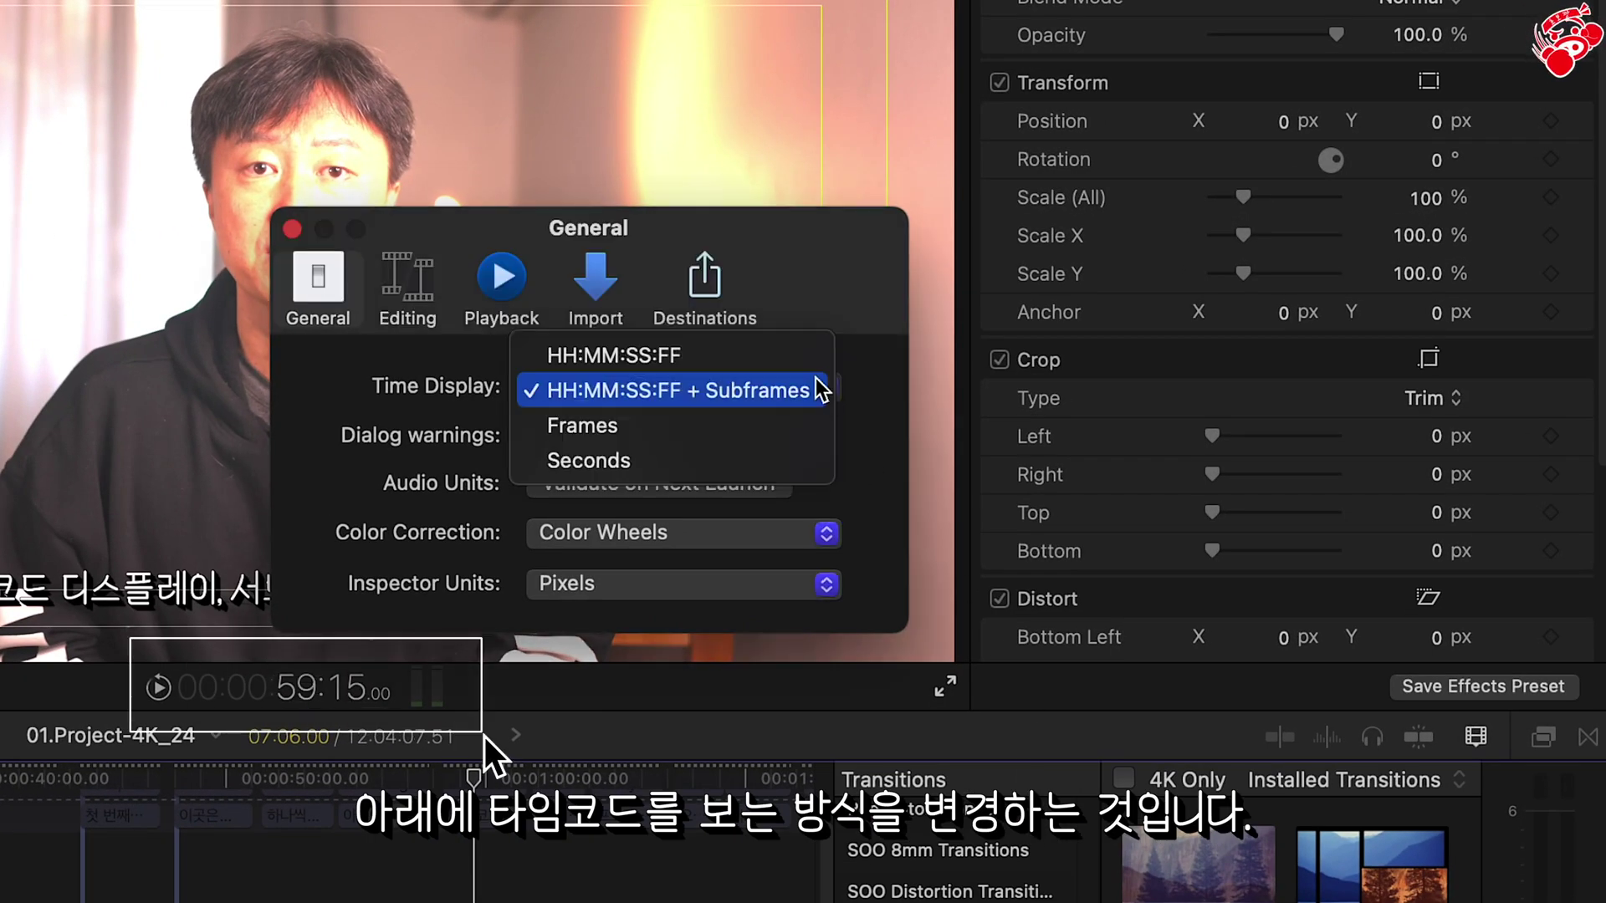
left_click(804, 356)
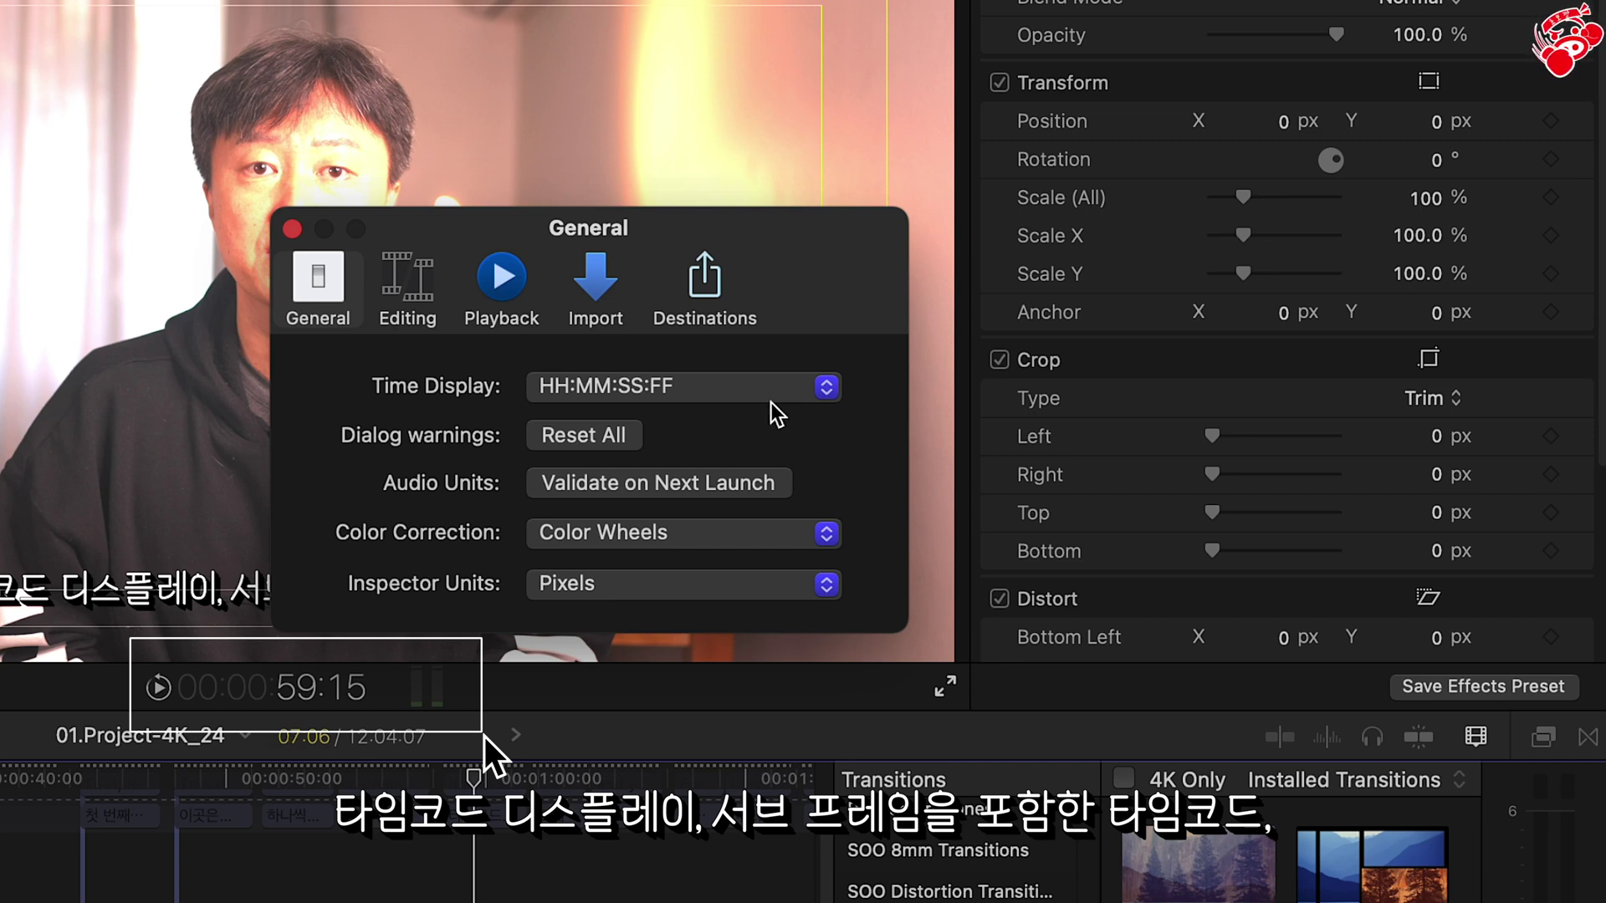
left_click(824, 392)
left_click(817, 427)
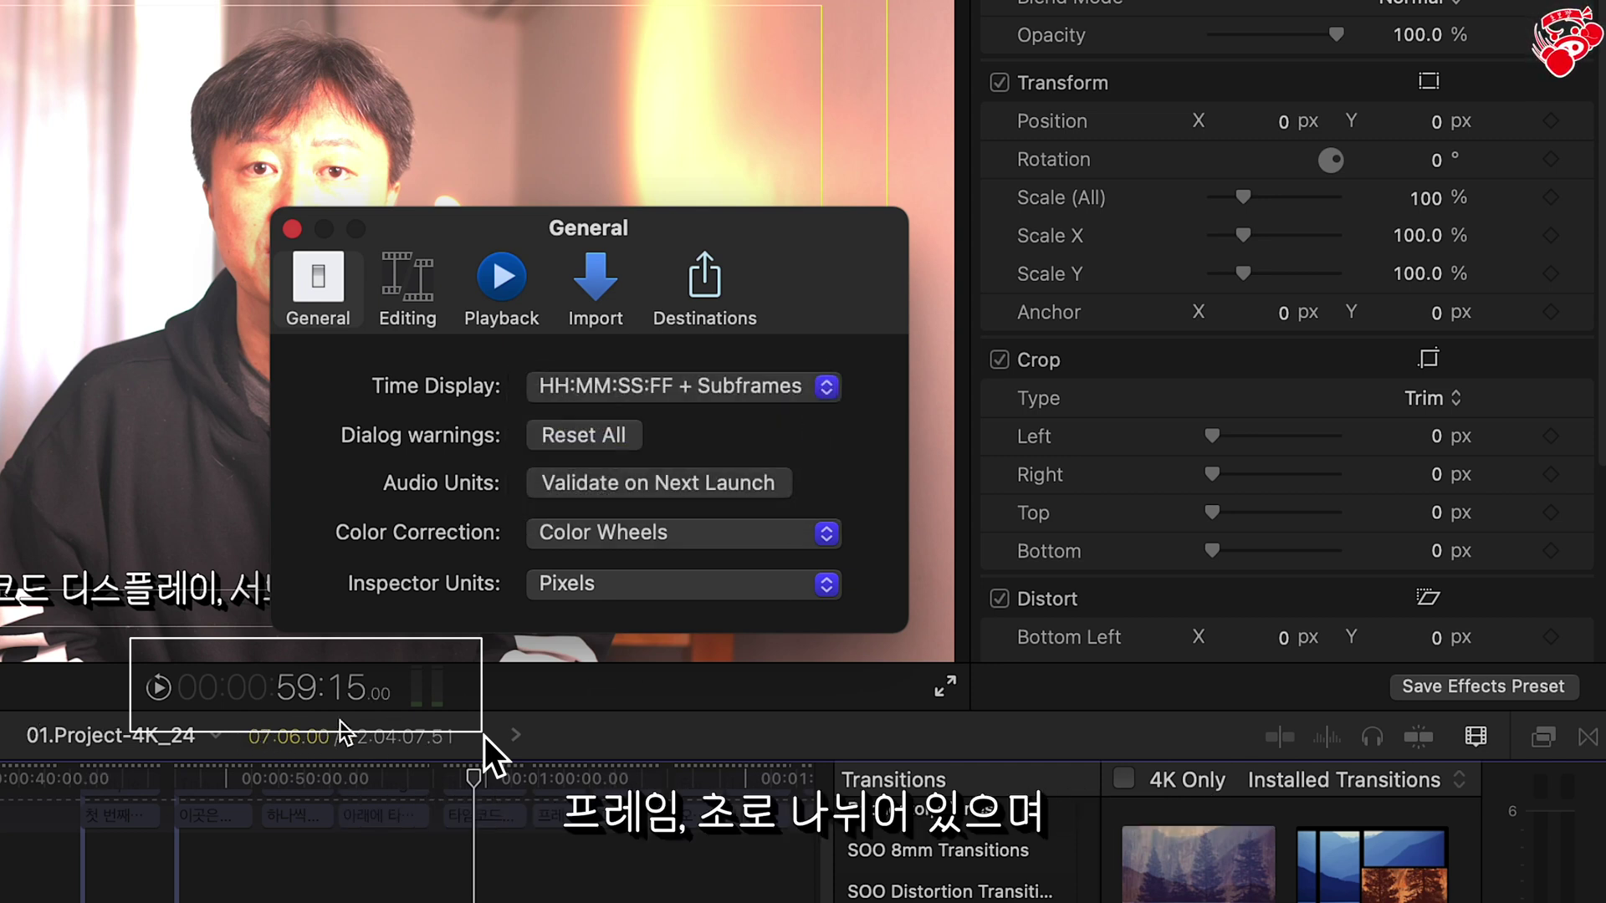
left_click(827, 386)
left_click(818, 424)
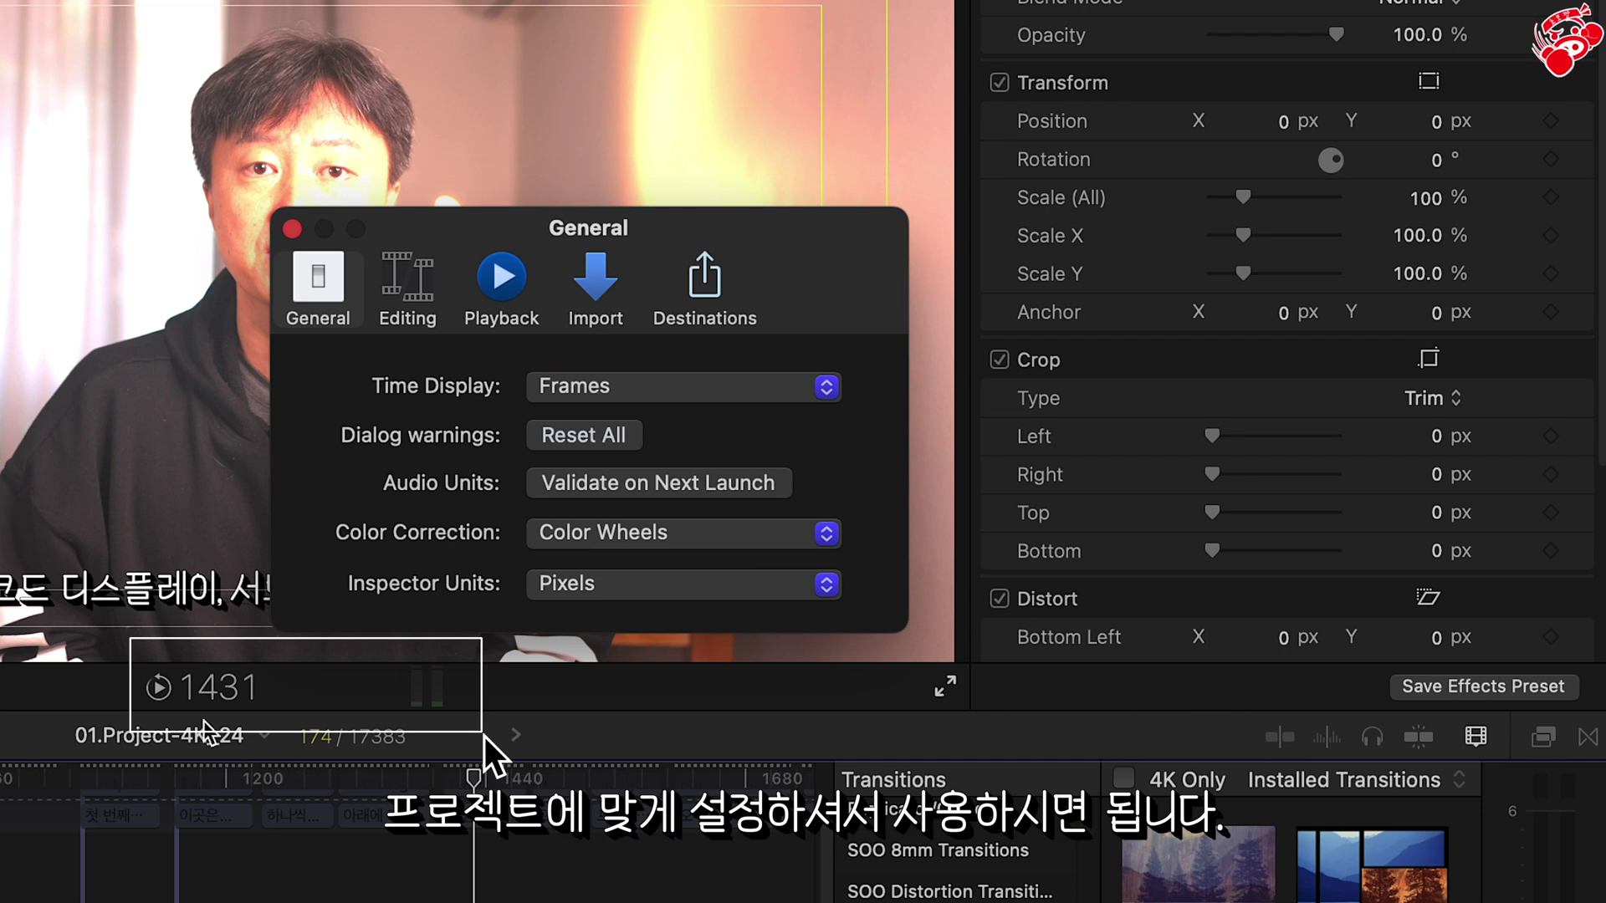
left_click(827, 387)
left_click(764, 427)
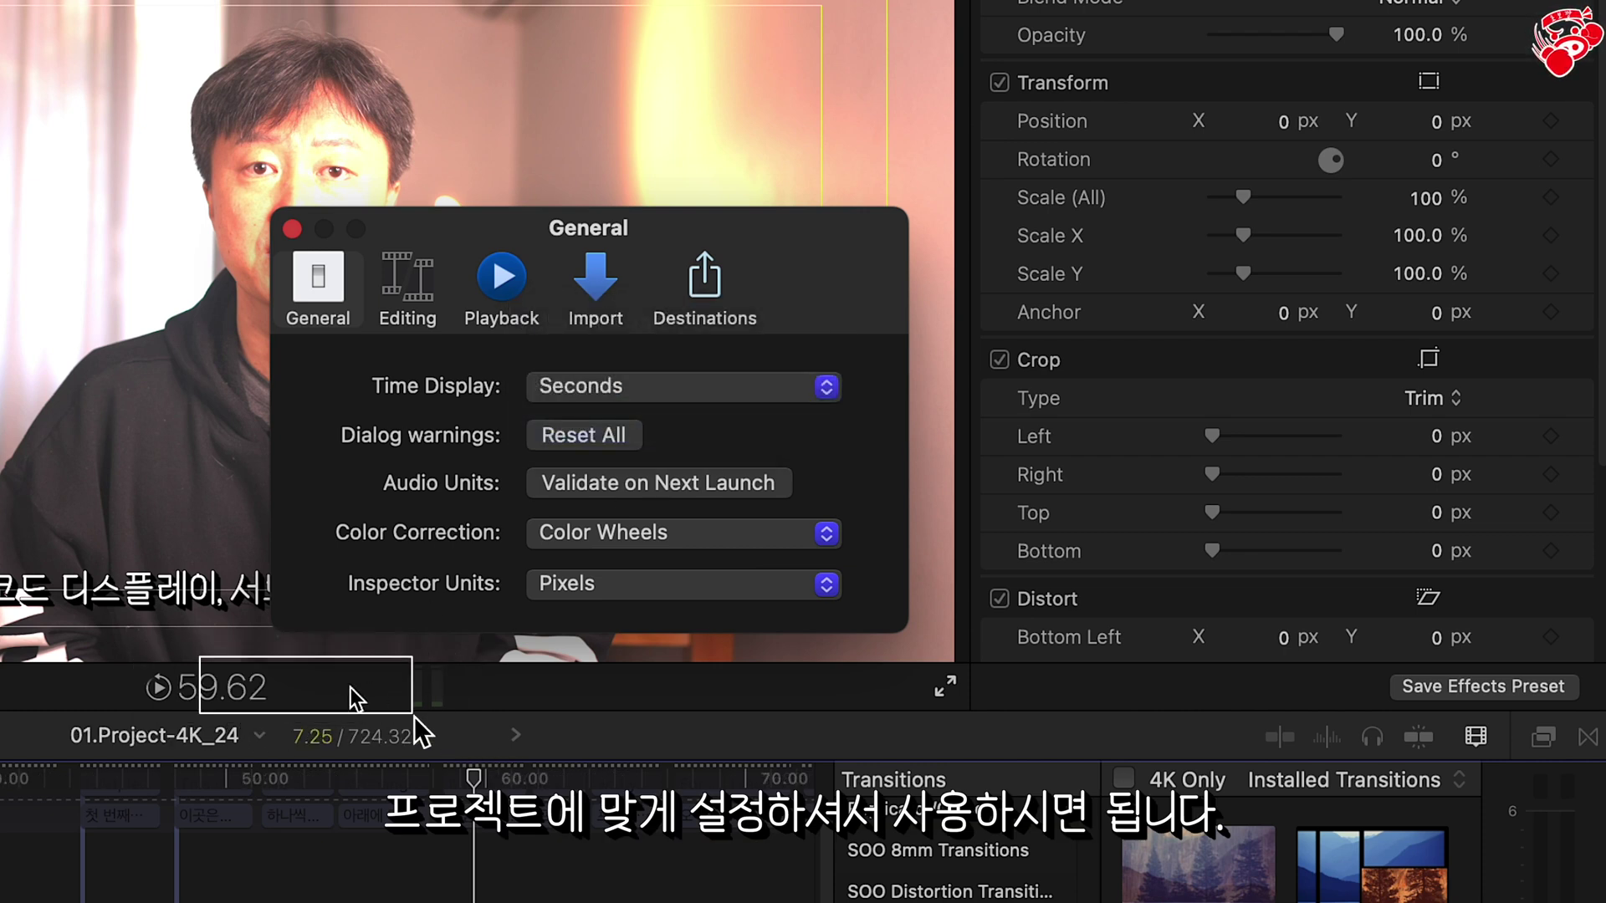
left_click(826, 387)
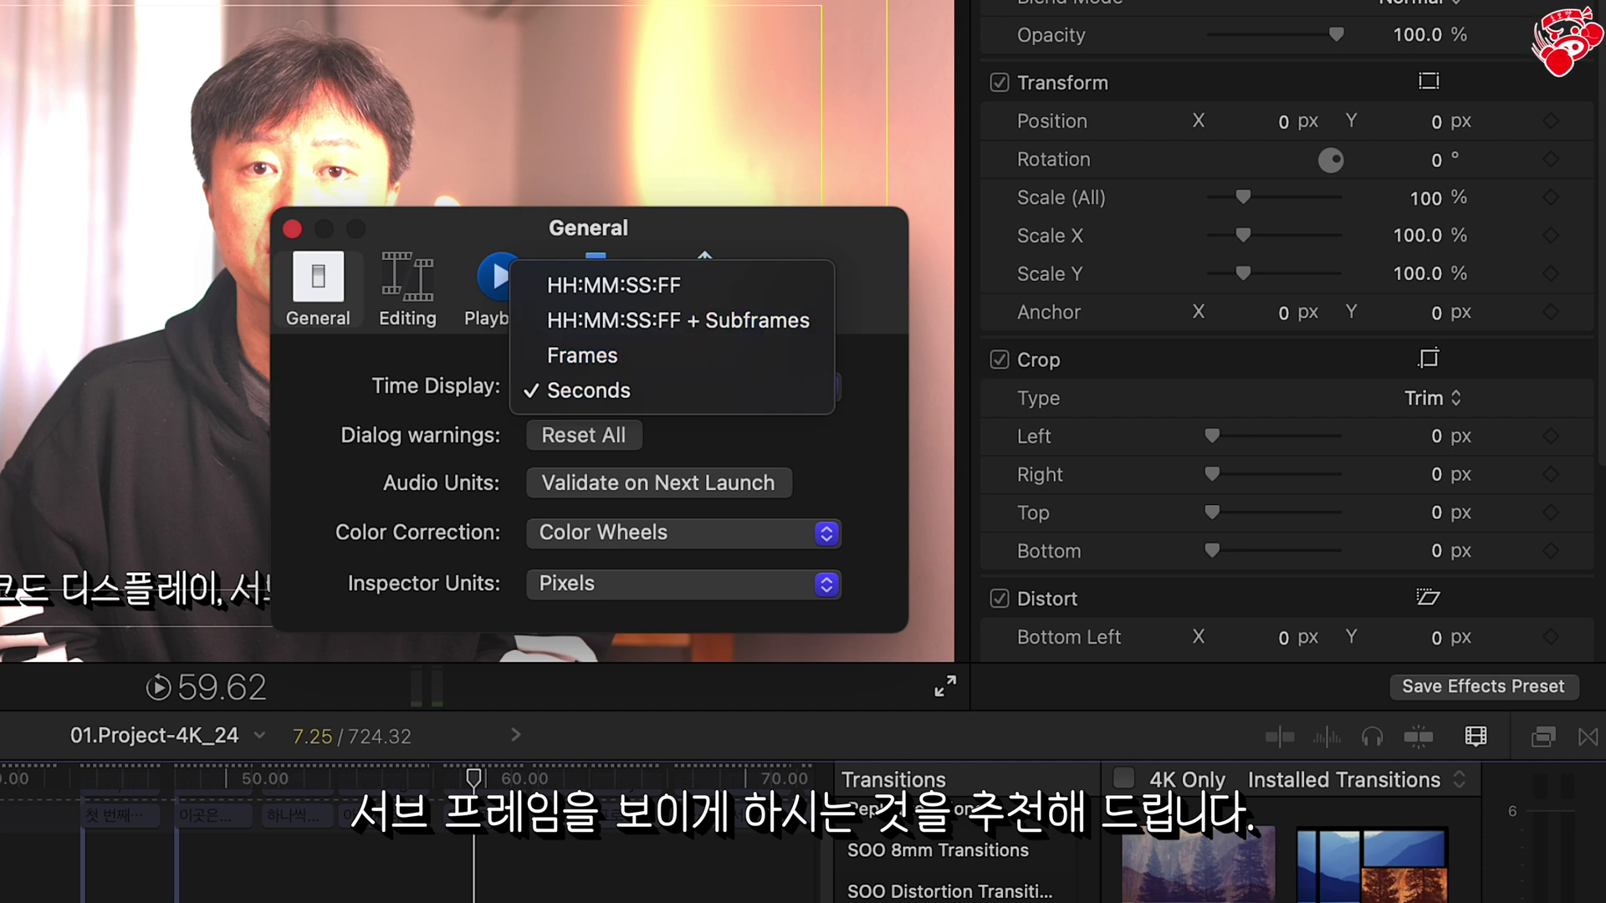
left_click(803, 321)
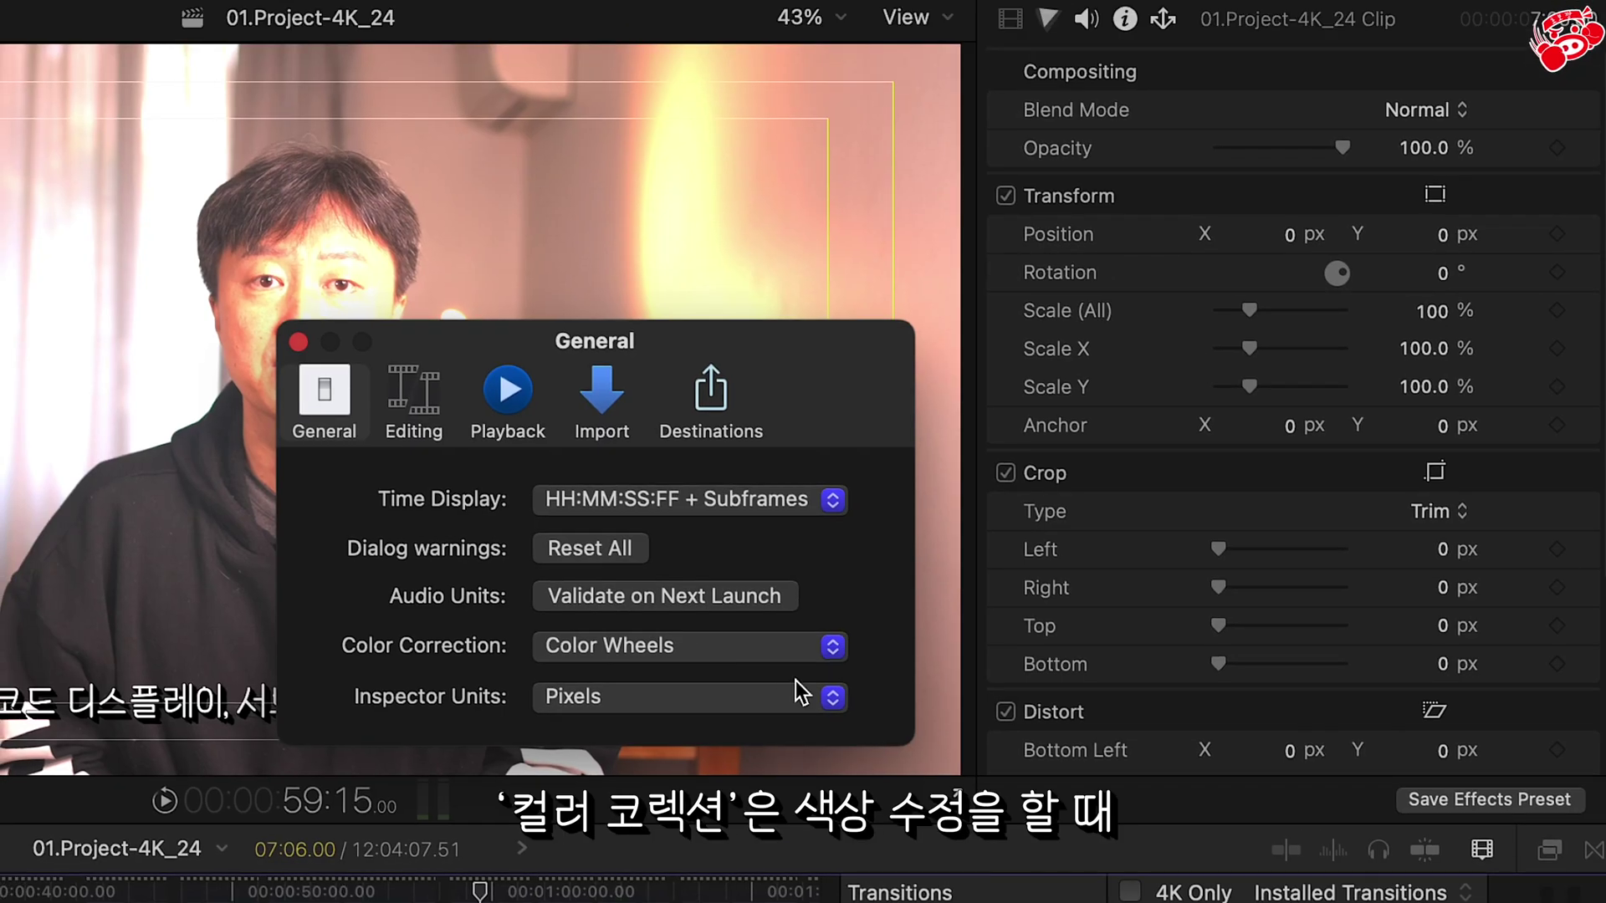
left_click(829, 650)
left_click(804, 617)
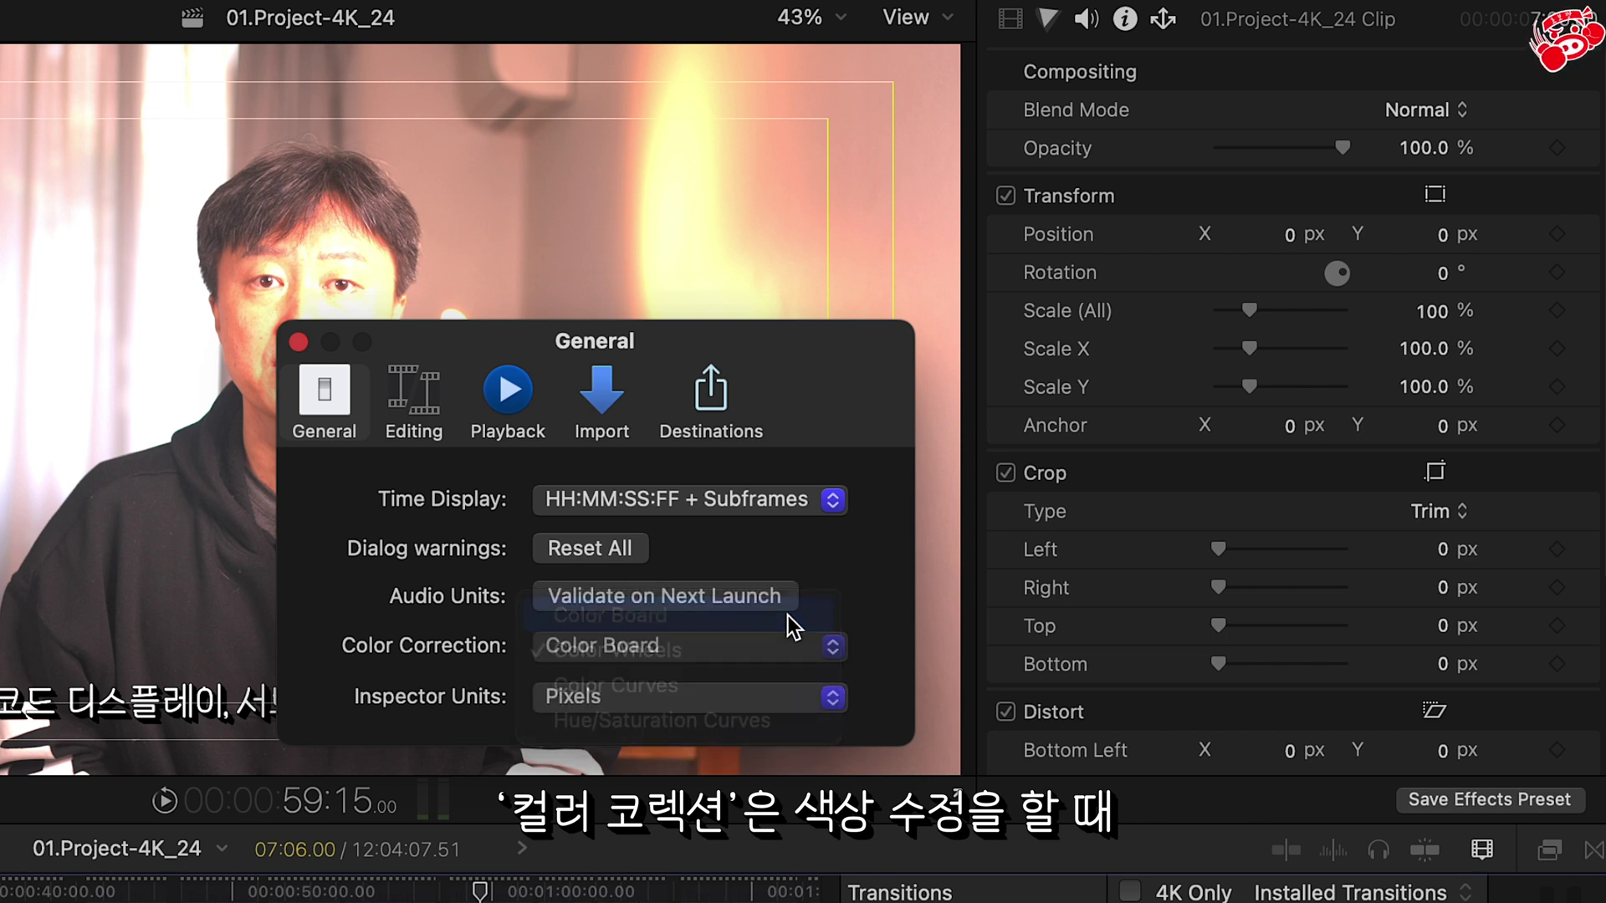
left_click(1047, 18)
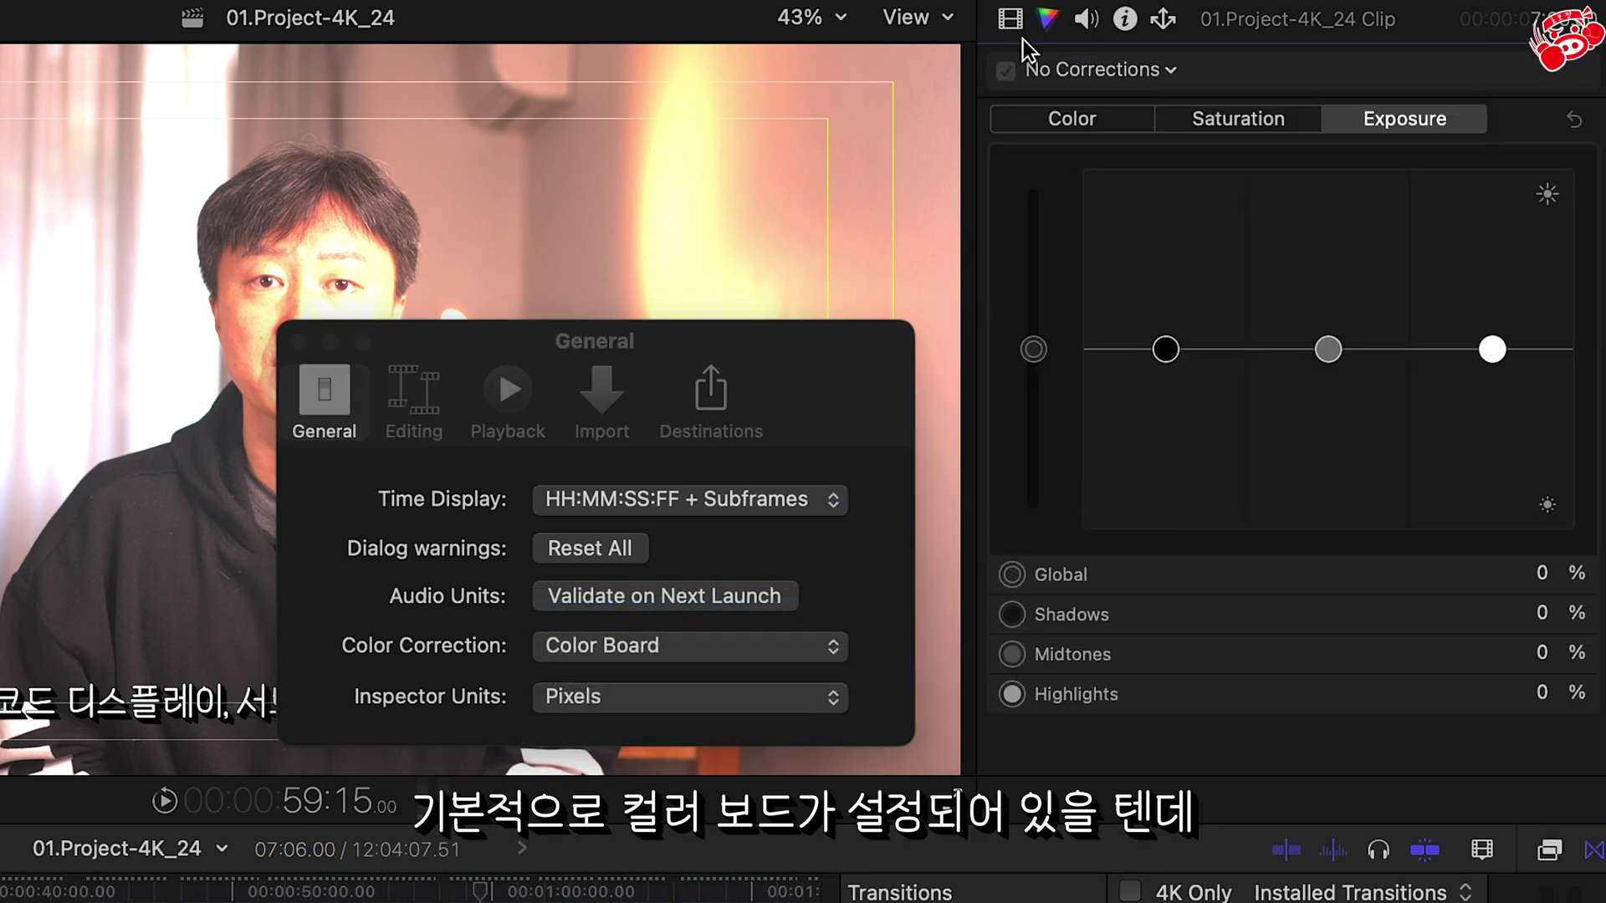
left_click(1011, 20)
left_click(830, 647)
left_click(811, 693)
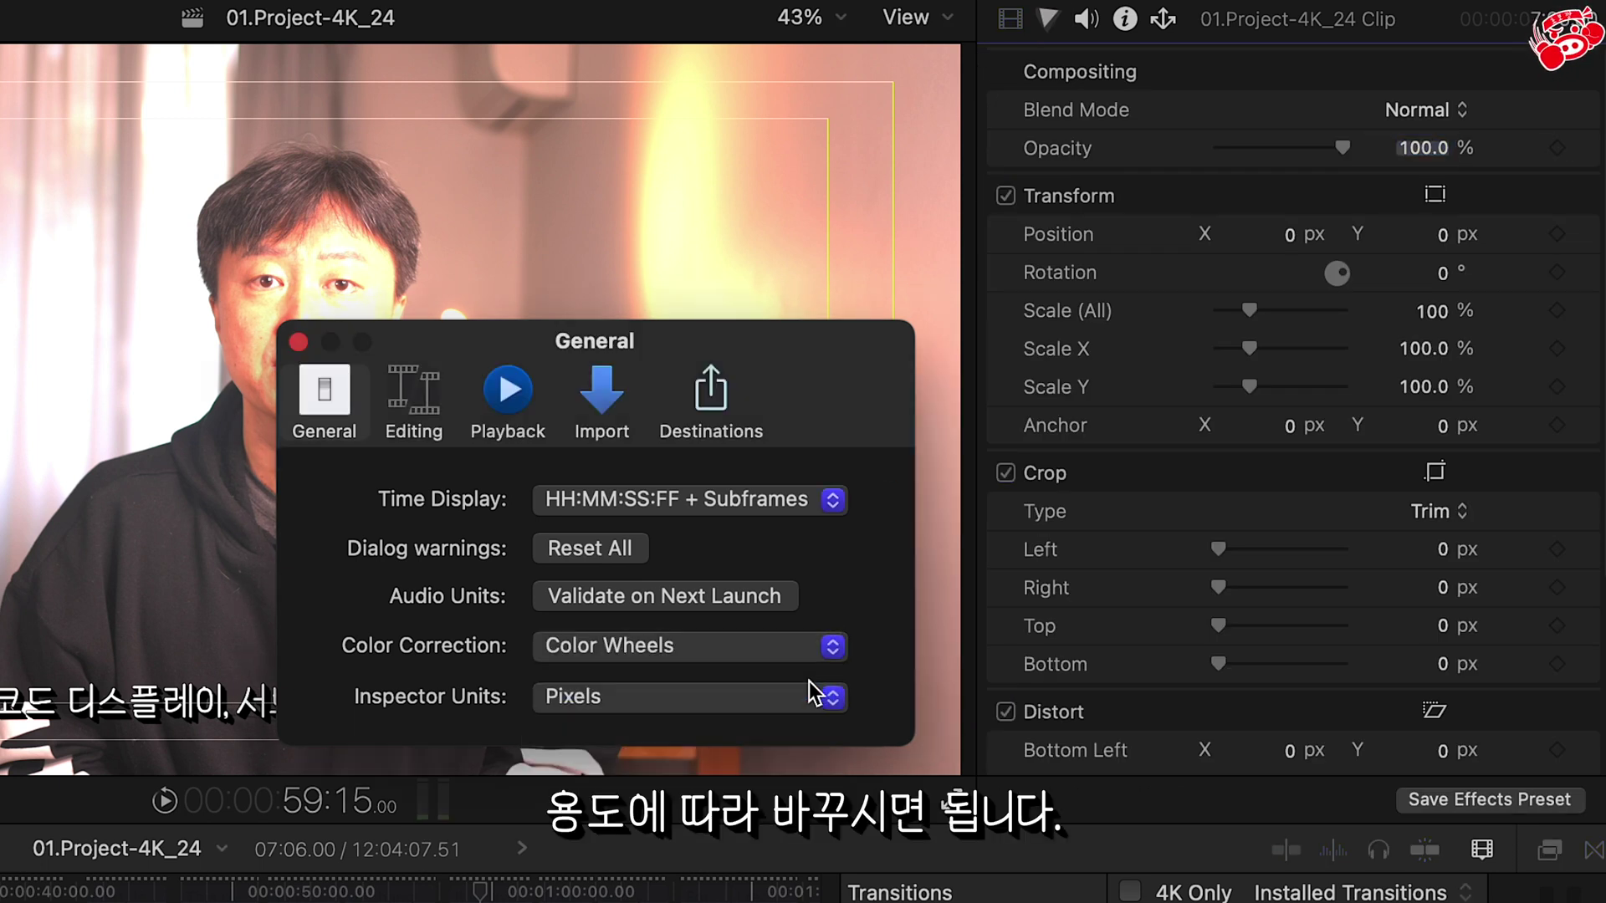
left_click(1048, 19)
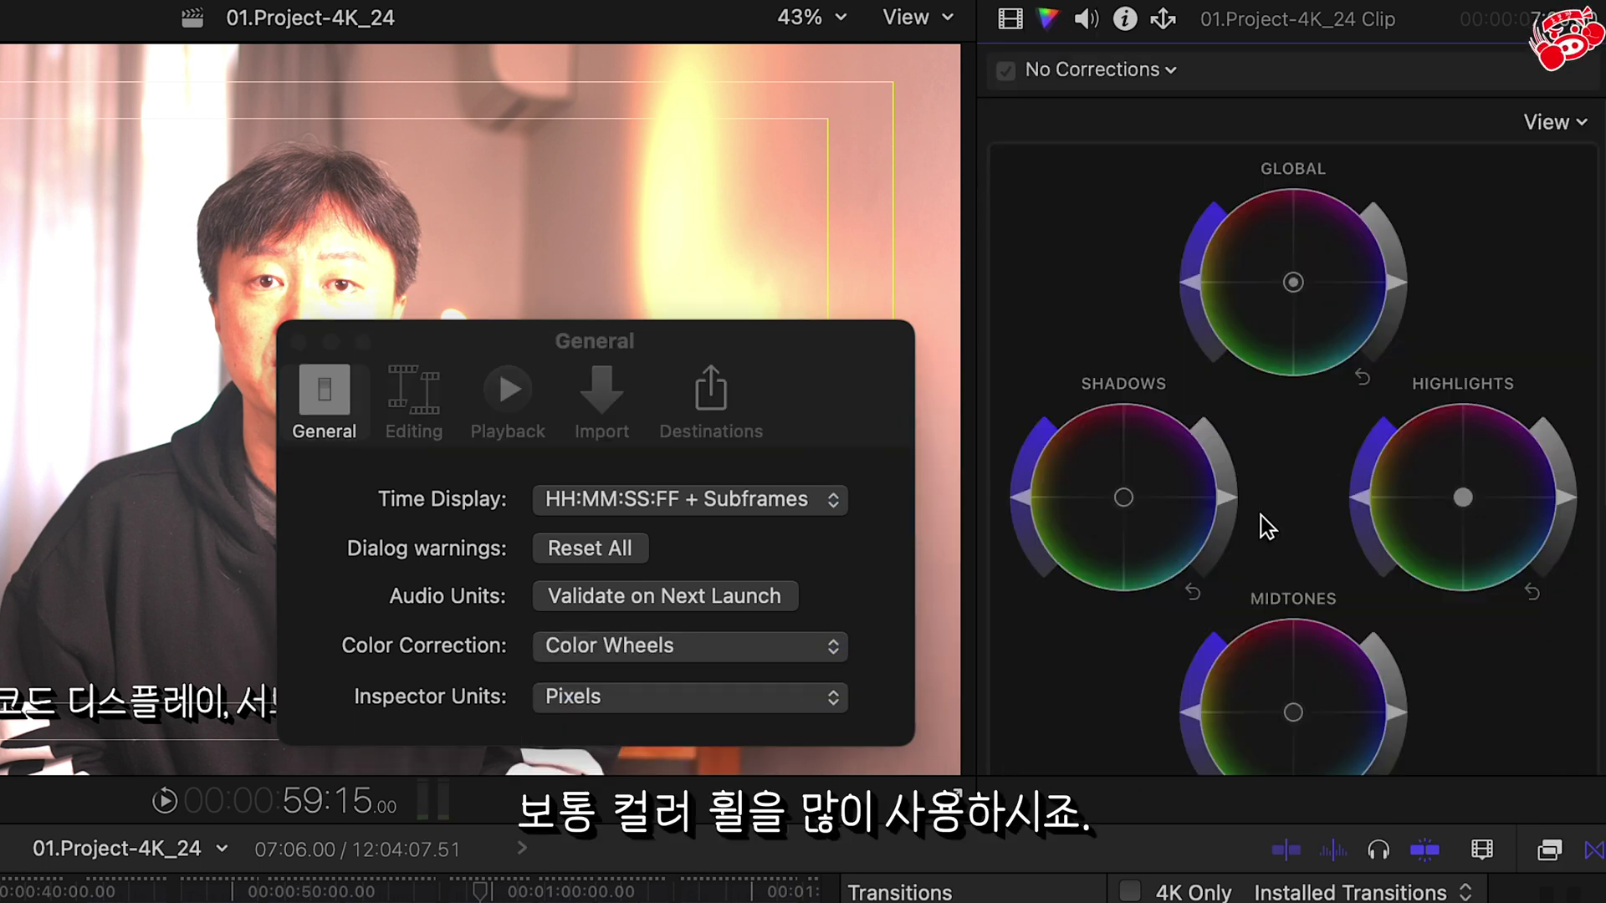
left_click(1013, 21)
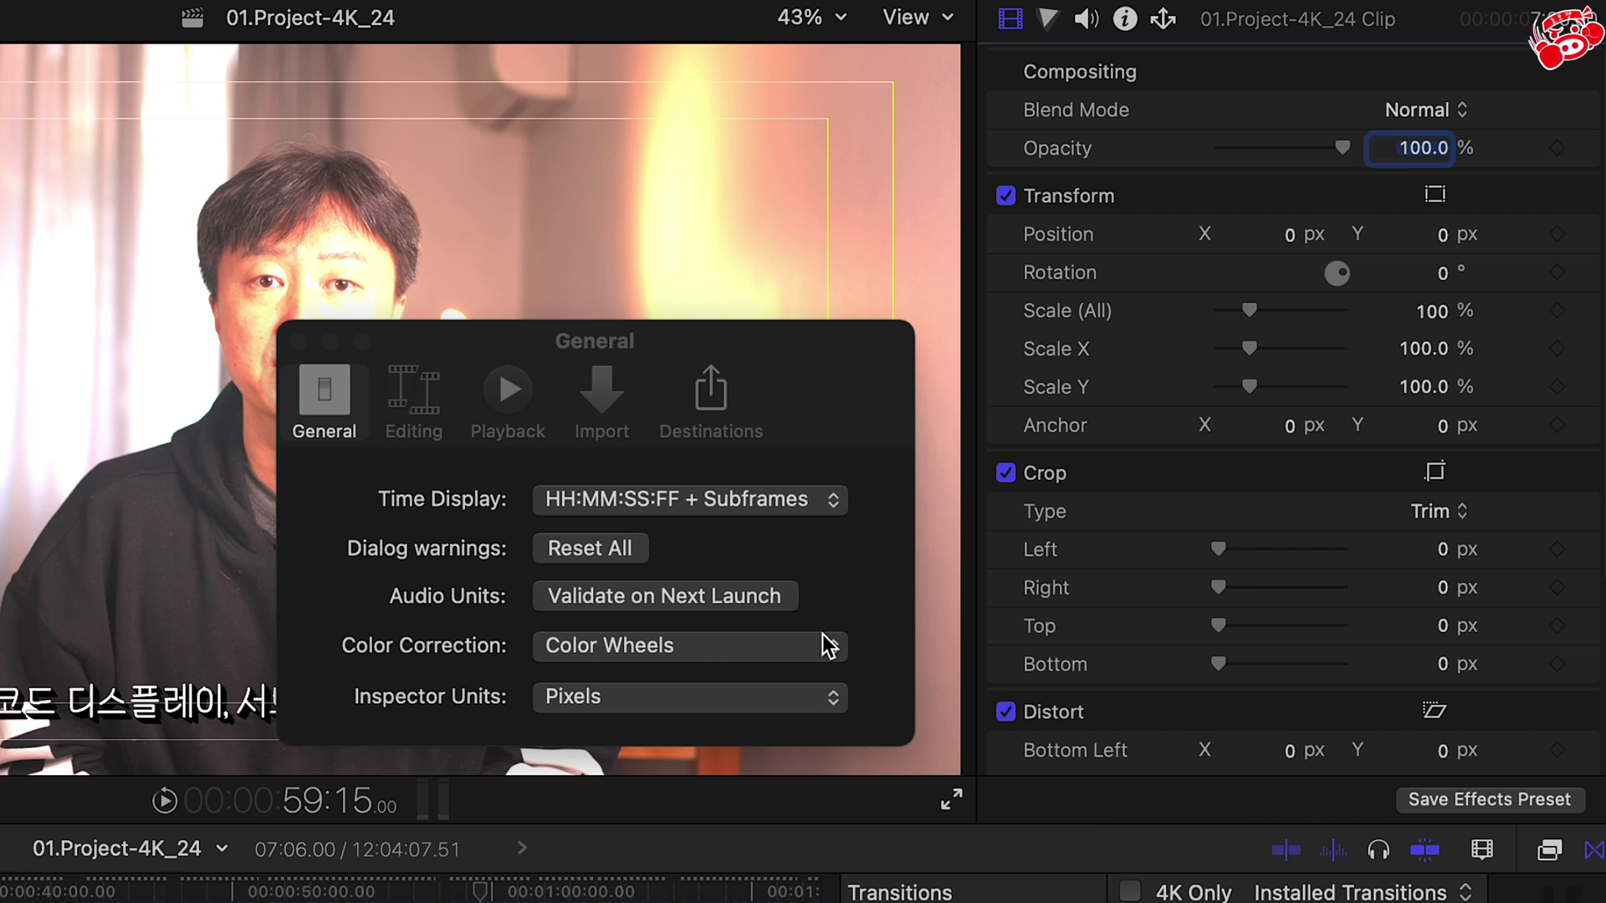
- Switch Inspector Units to Percentages, then set them back to Pixels
left_click(830, 699)
left_click(826, 703)
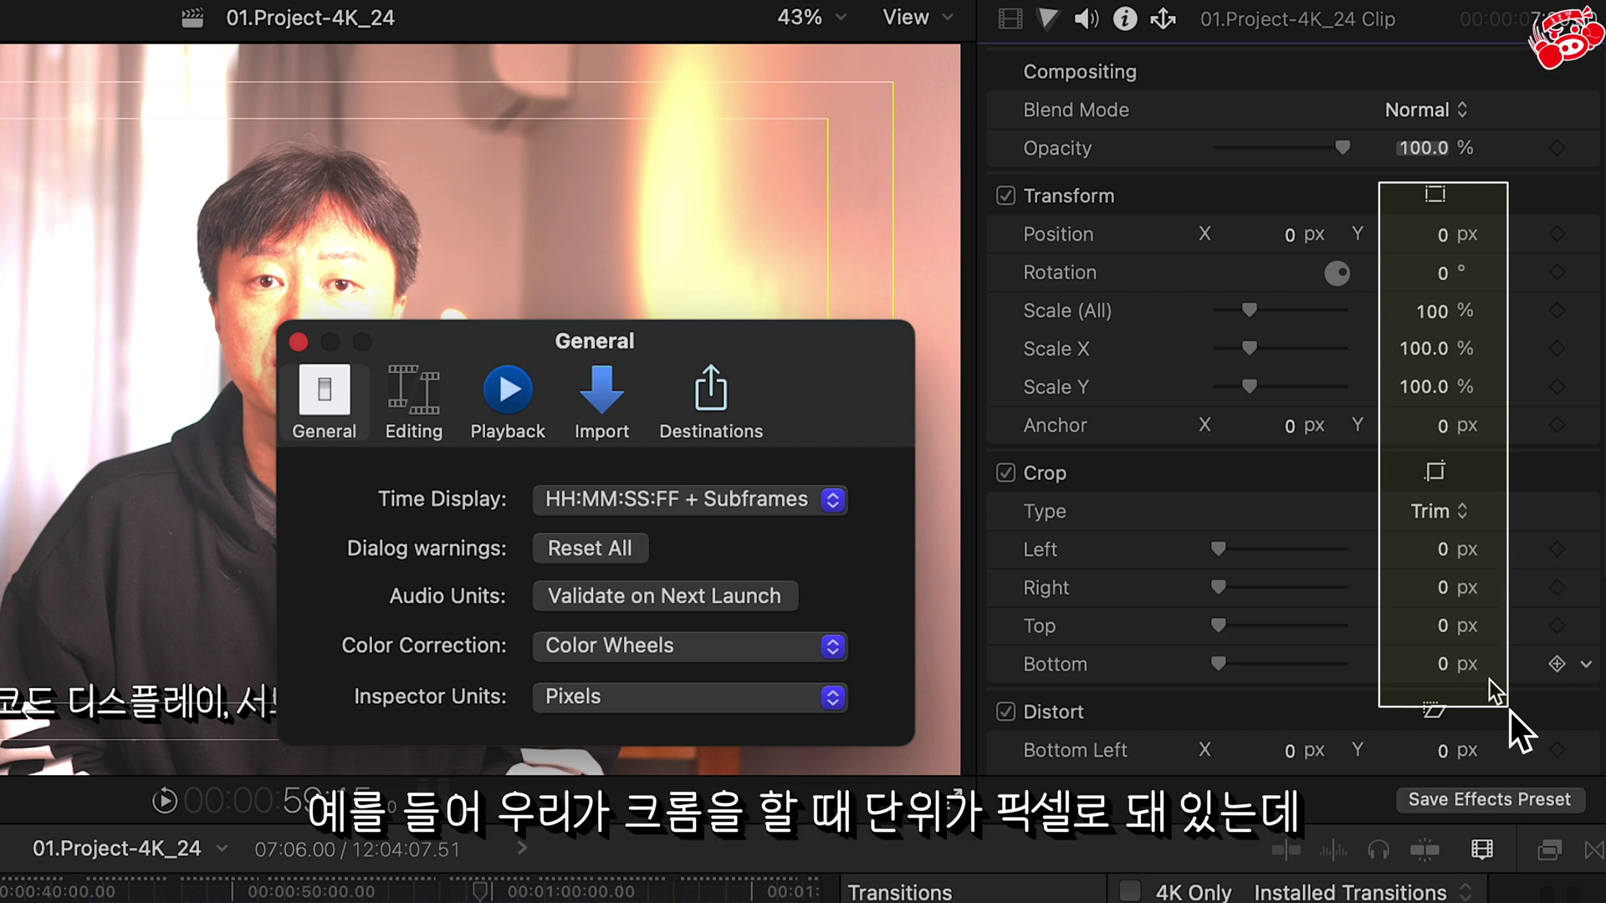
left_click(836, 699)
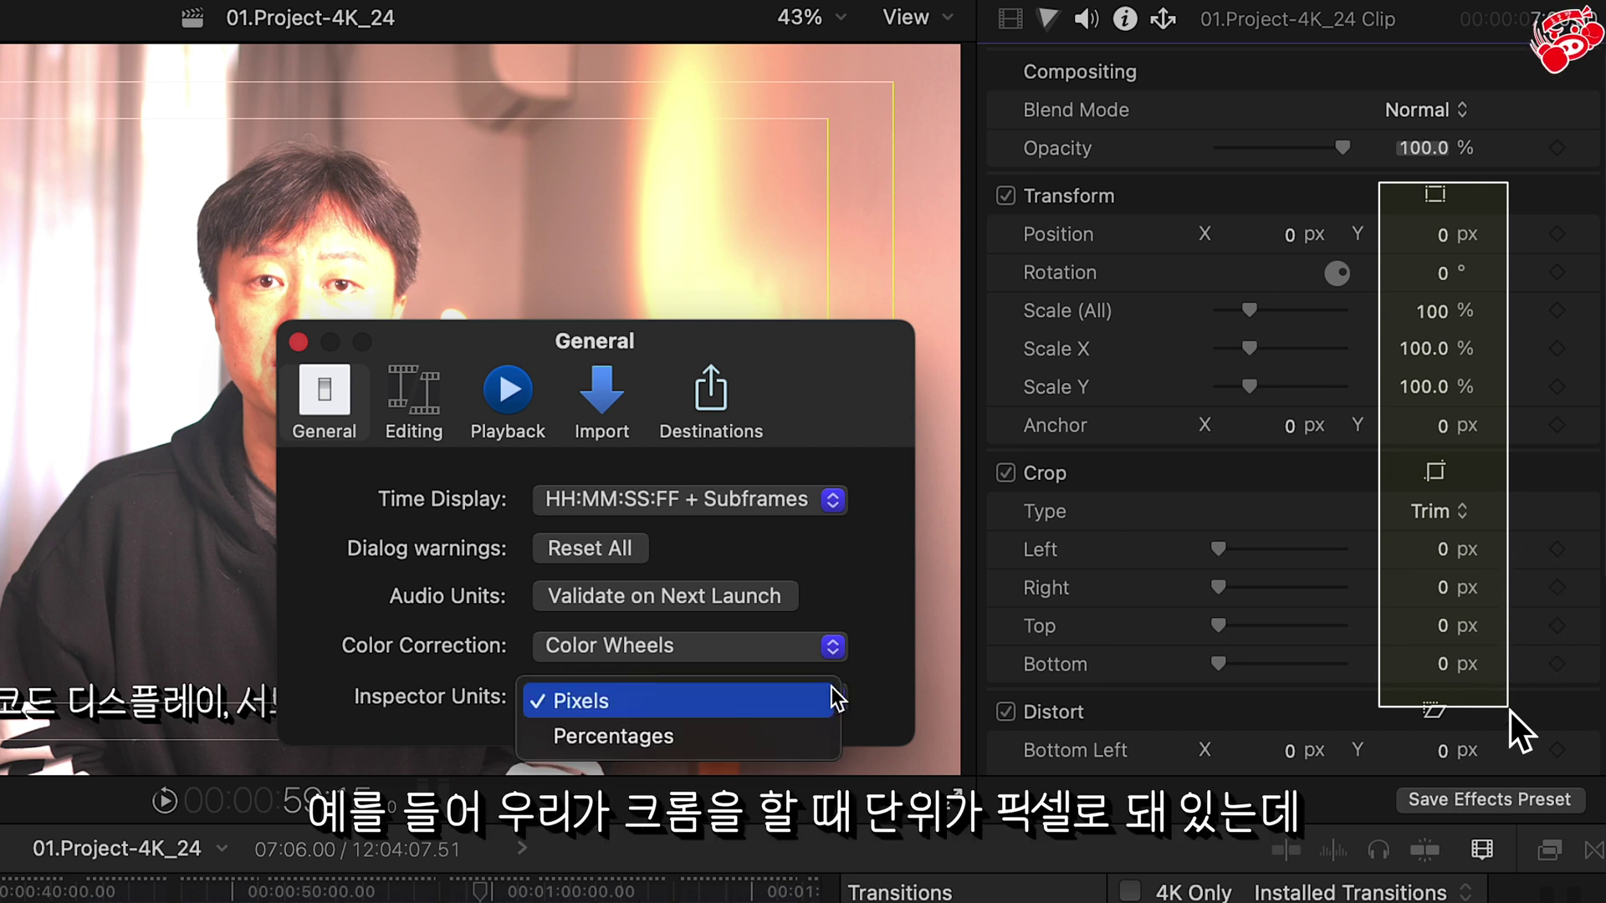
left_click(803, 741)
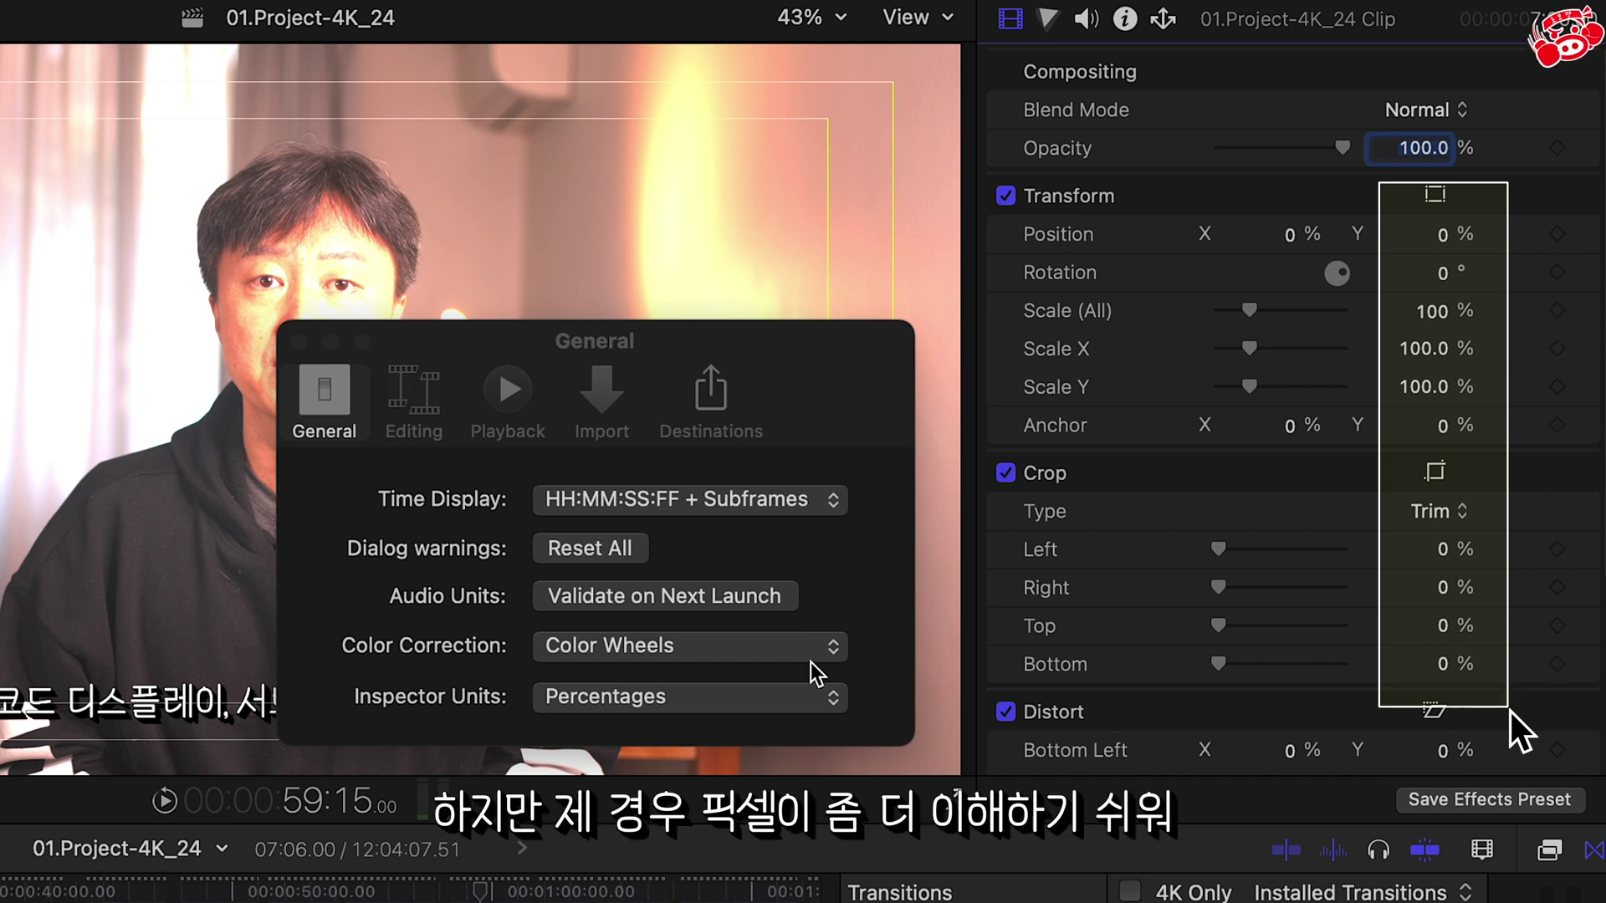
left_click(830, 701)
left_click(793, 670)
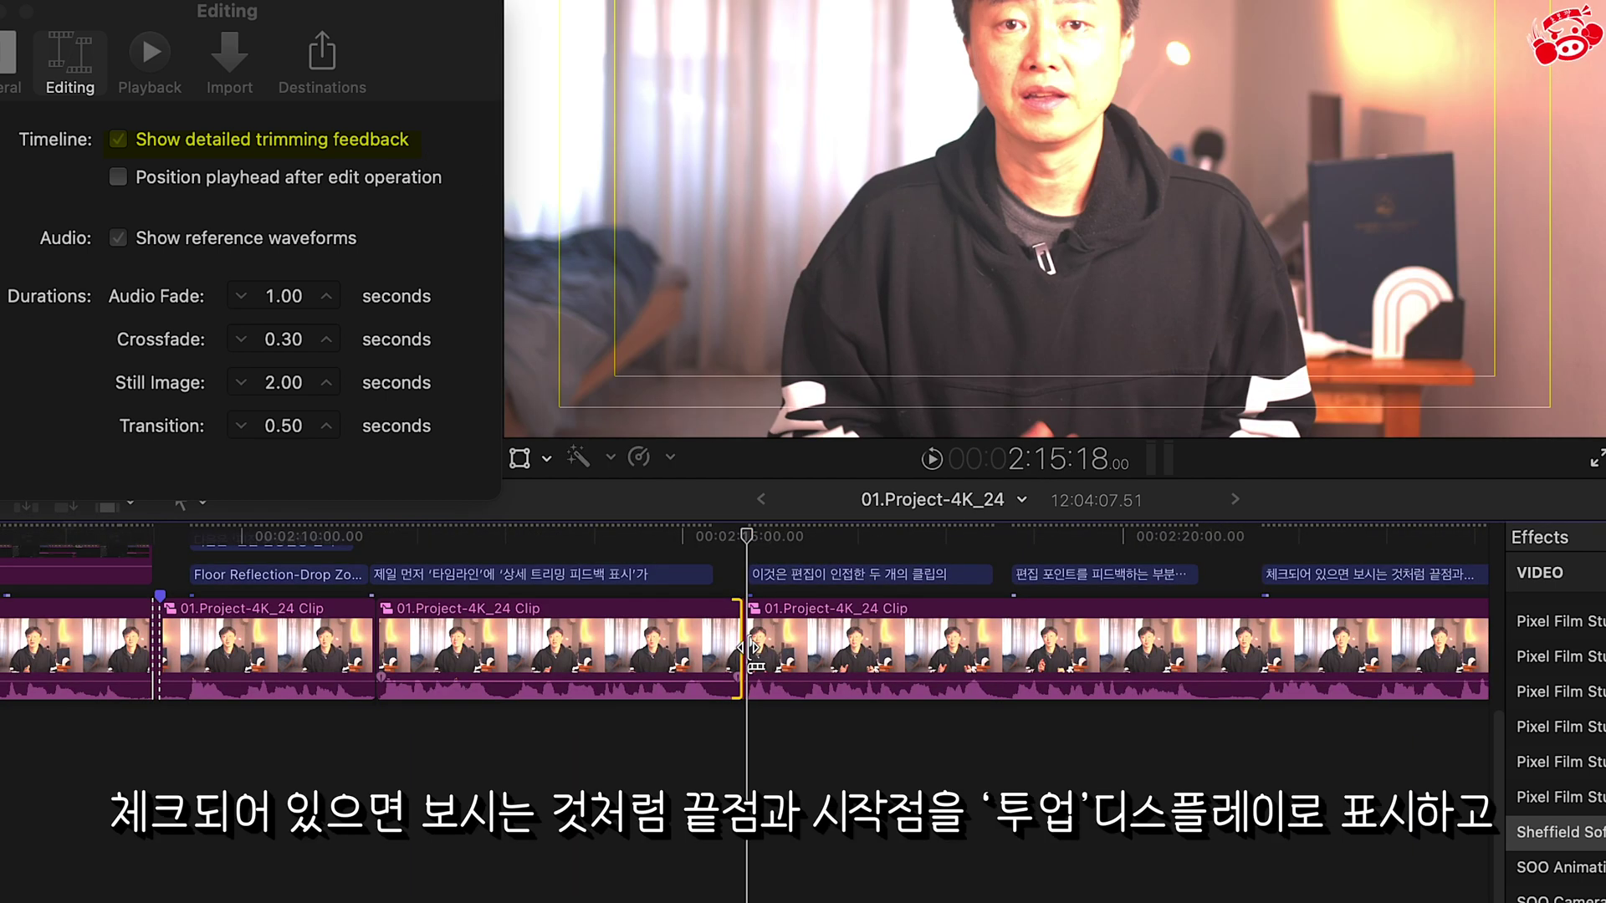
- Trim an edit point, uncheck Show detailed trimming feedback, and trim again without the two-up view
left_click_drag(747, 649, 802, 651)
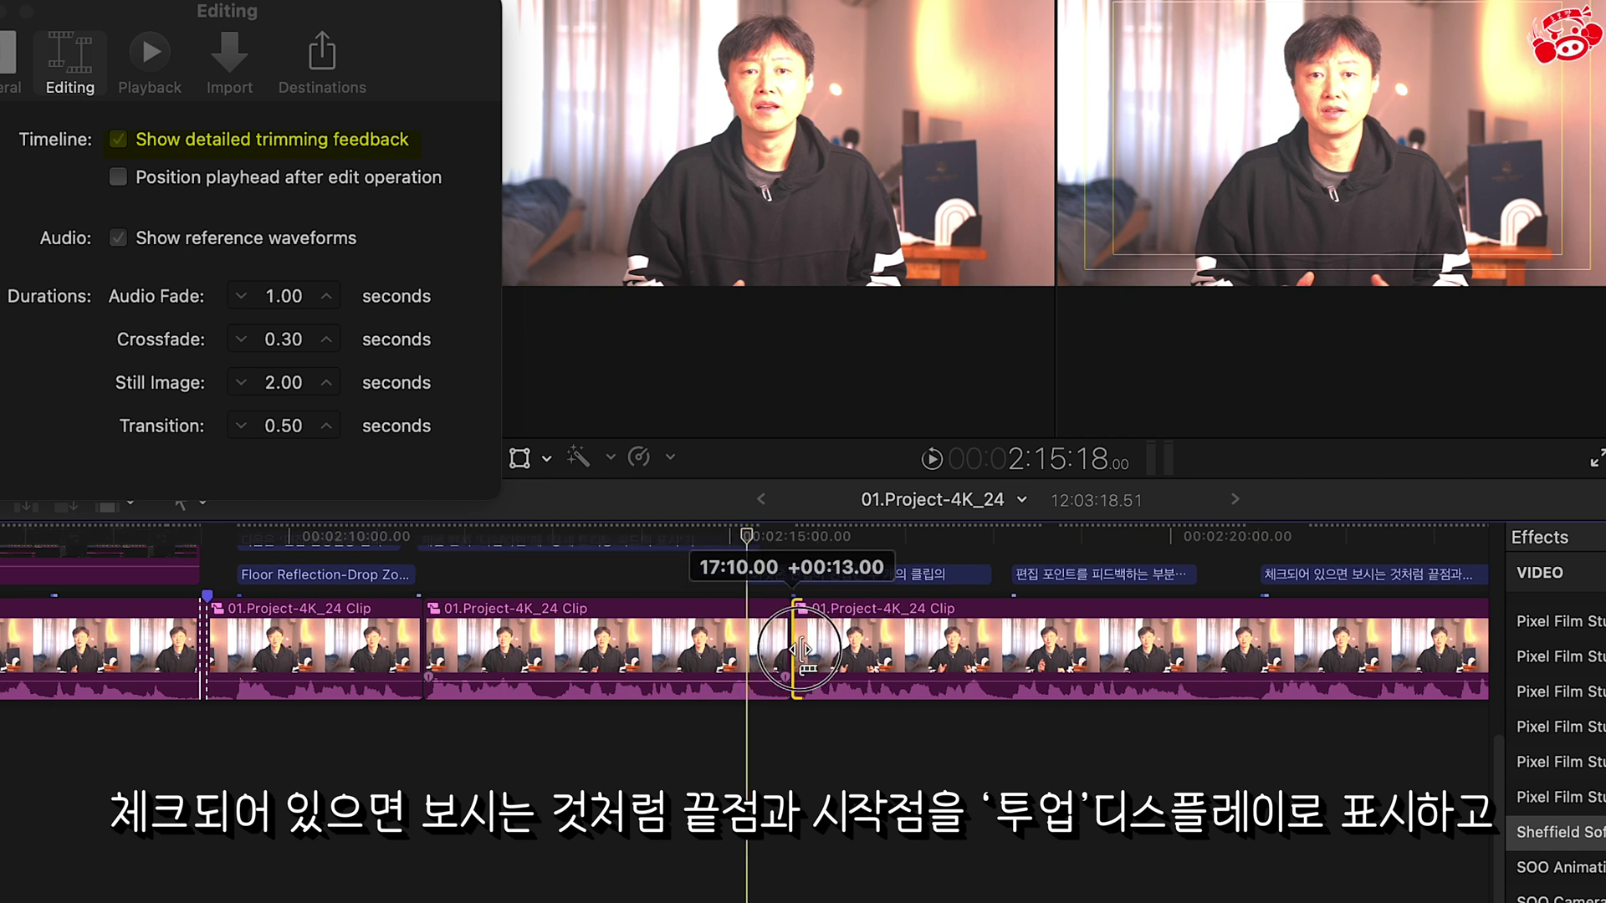
left_click_drag(801, 650, 795, 650)
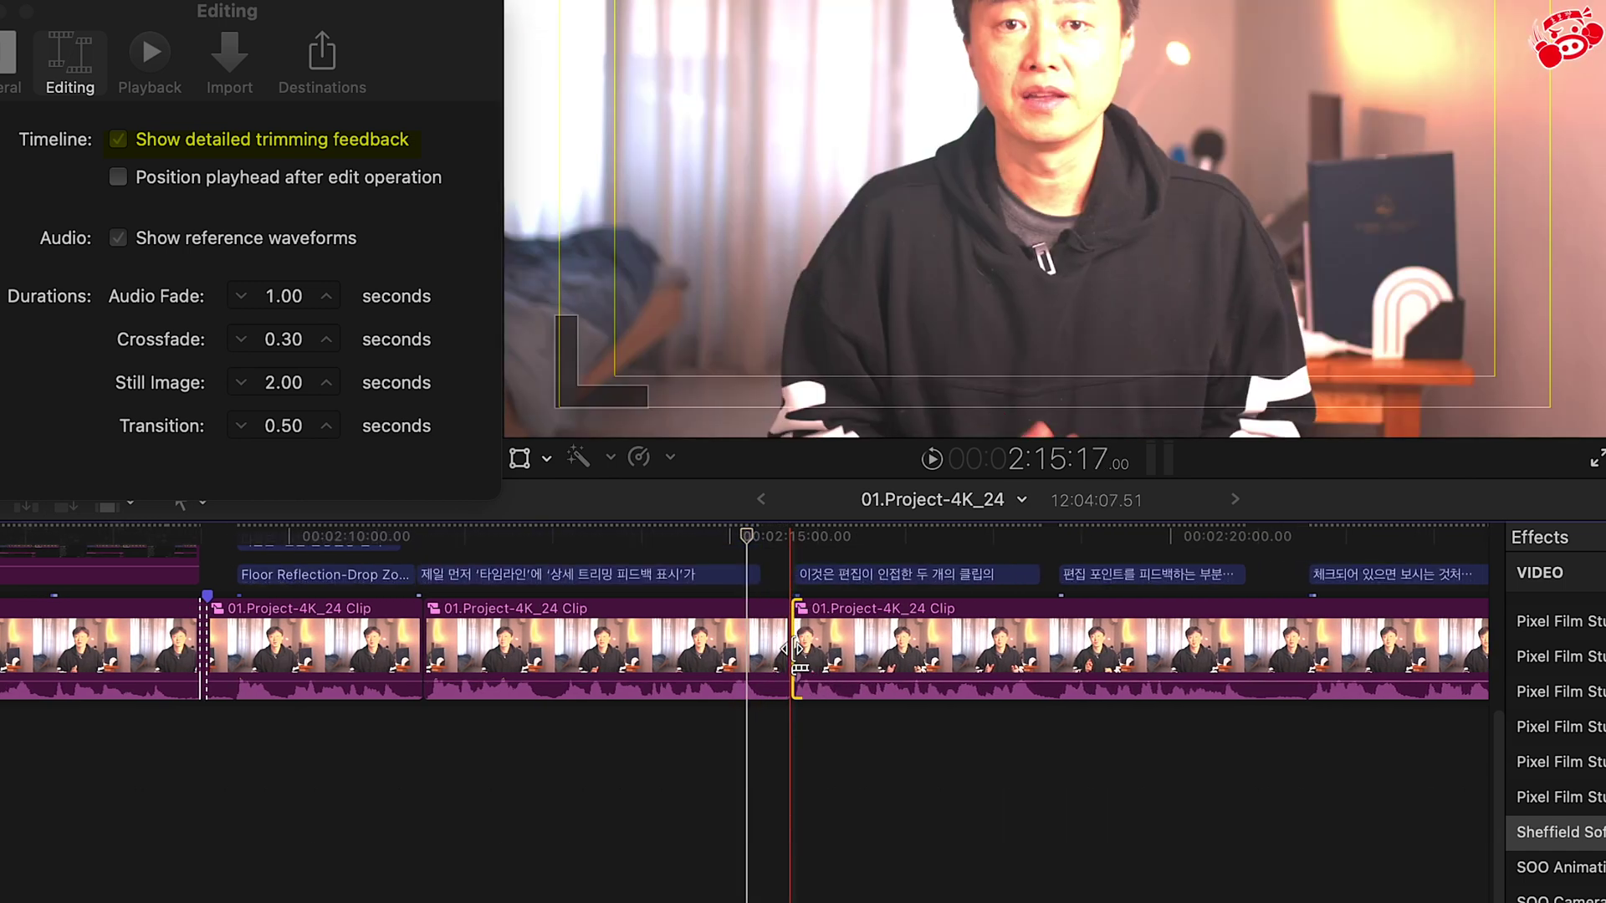
left_click(118, 139)
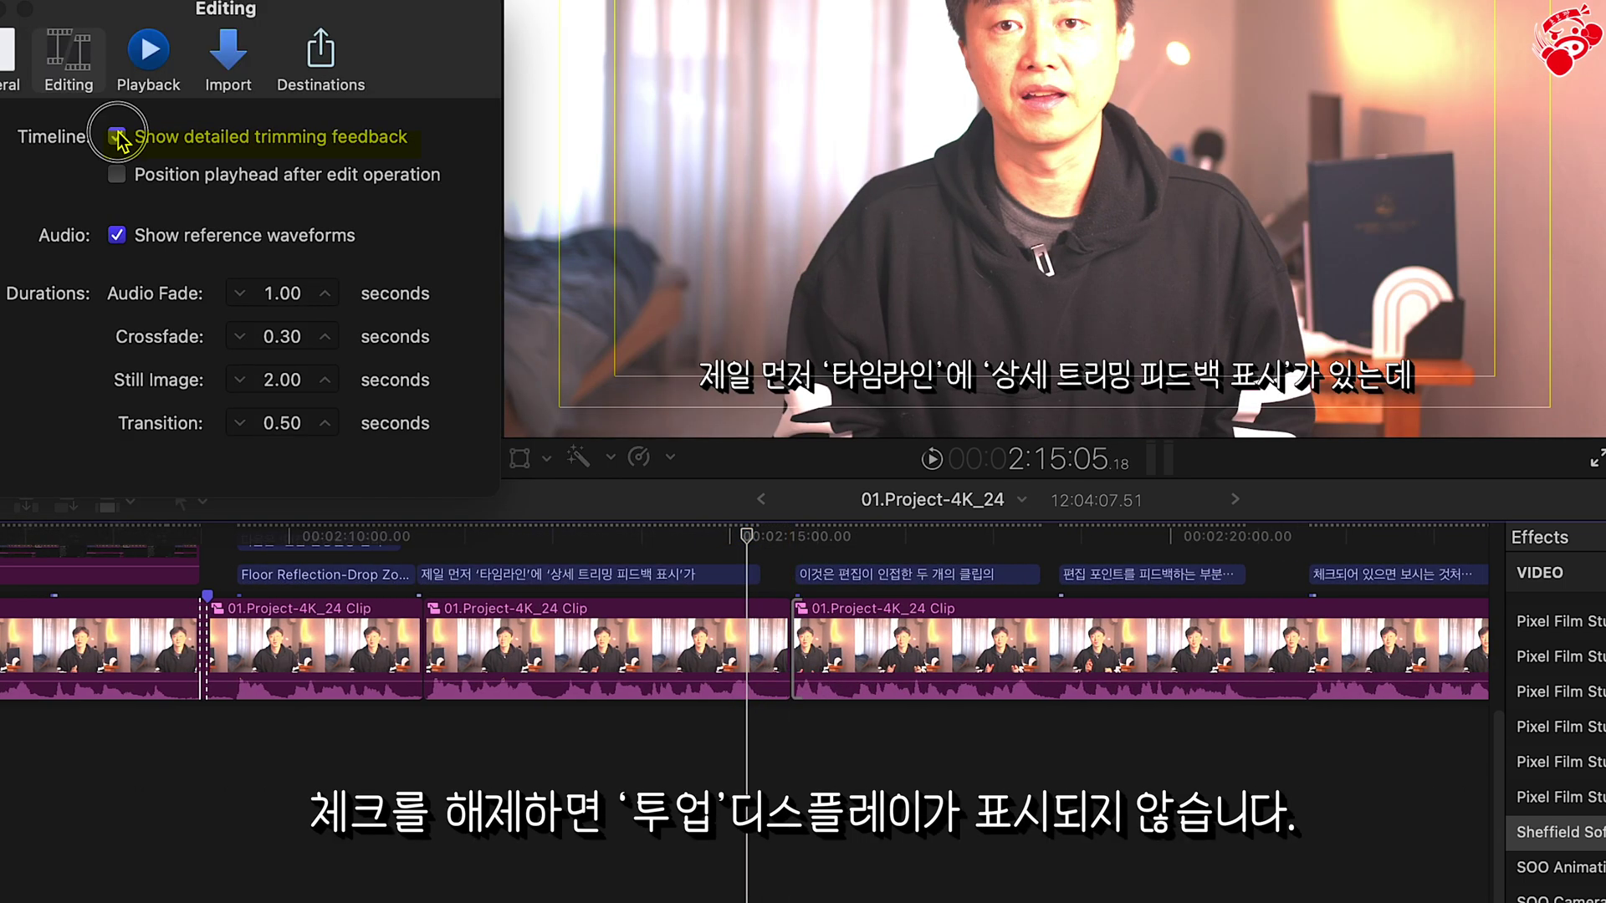
left_click(787, 650)
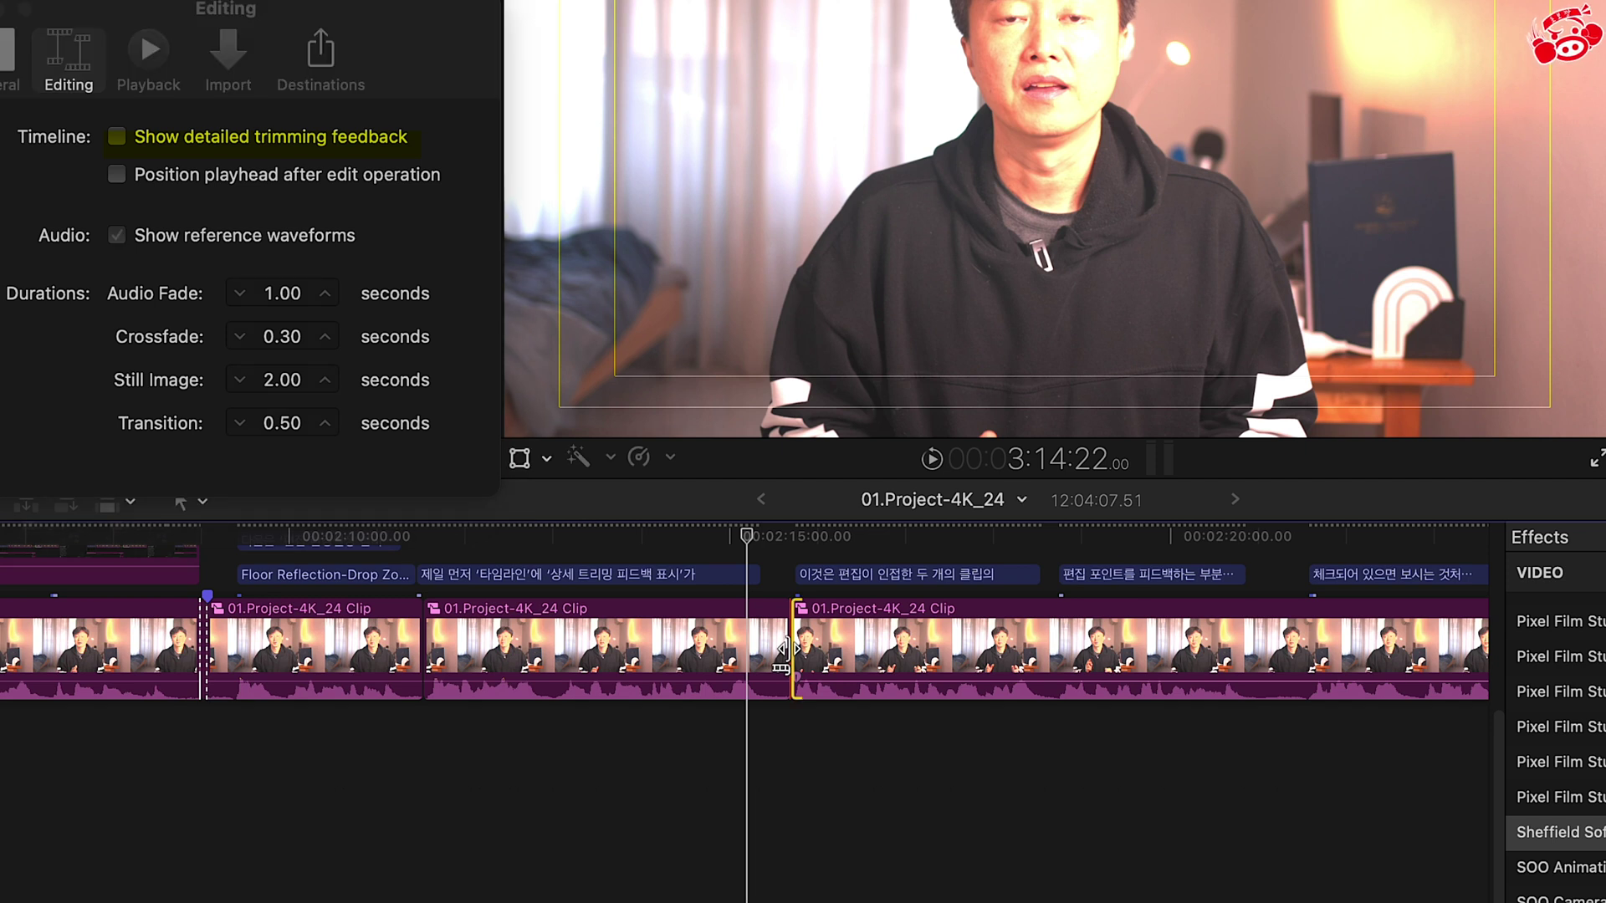
left_click_drag(786, 650, 803, 650)
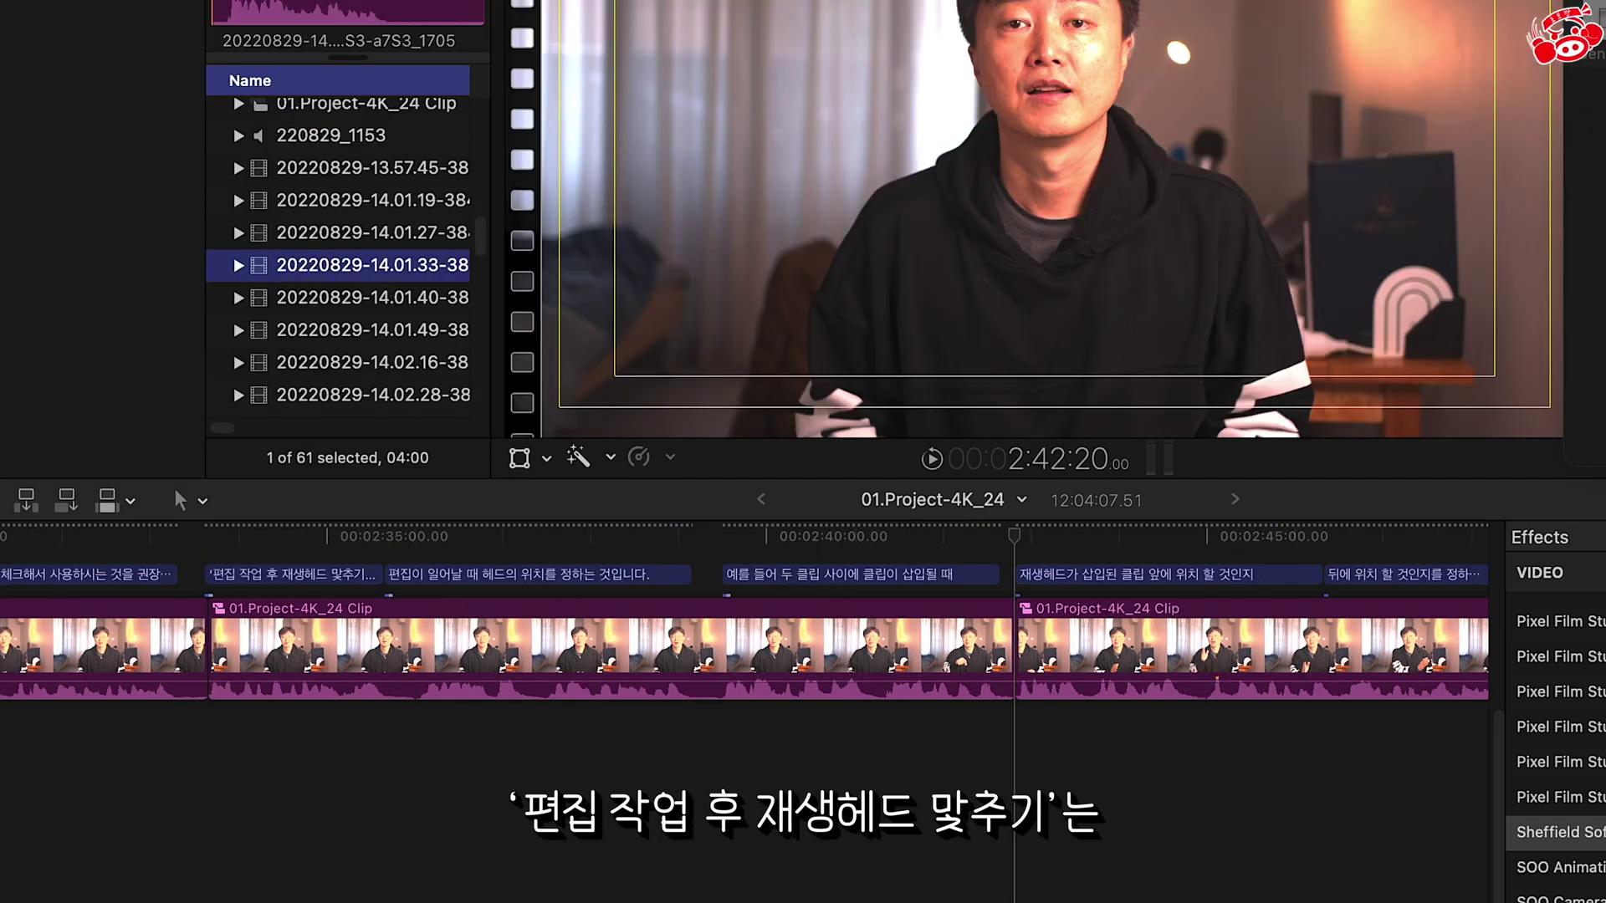
- Insert browser clip 14.01.33 at the timeline playhead
key("super+comma")
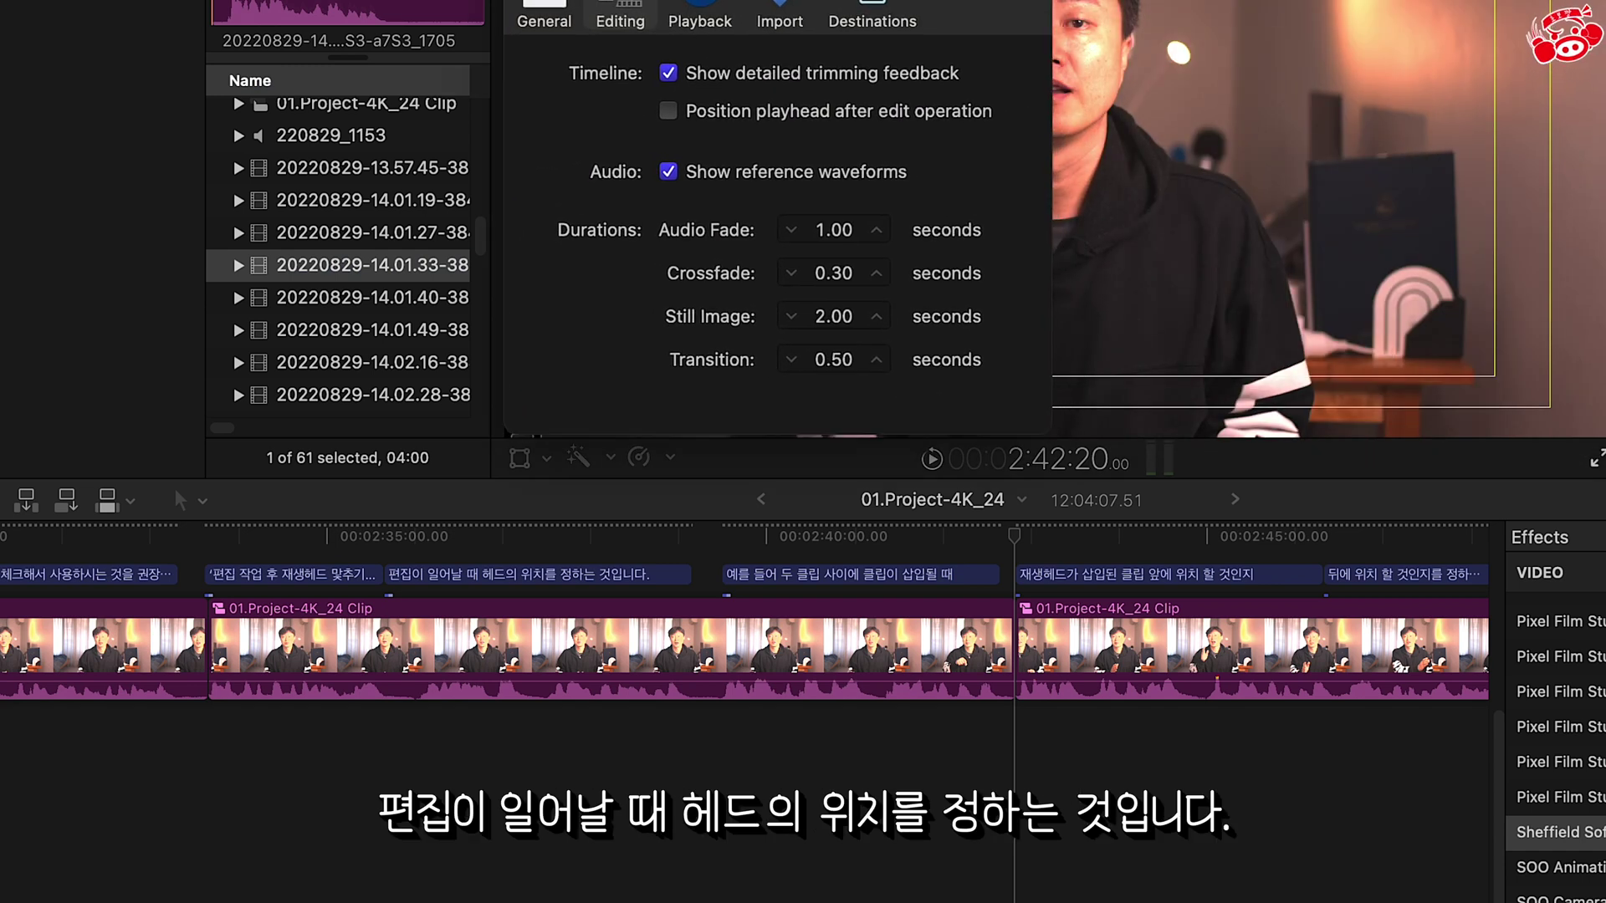
left_click(298, 276)
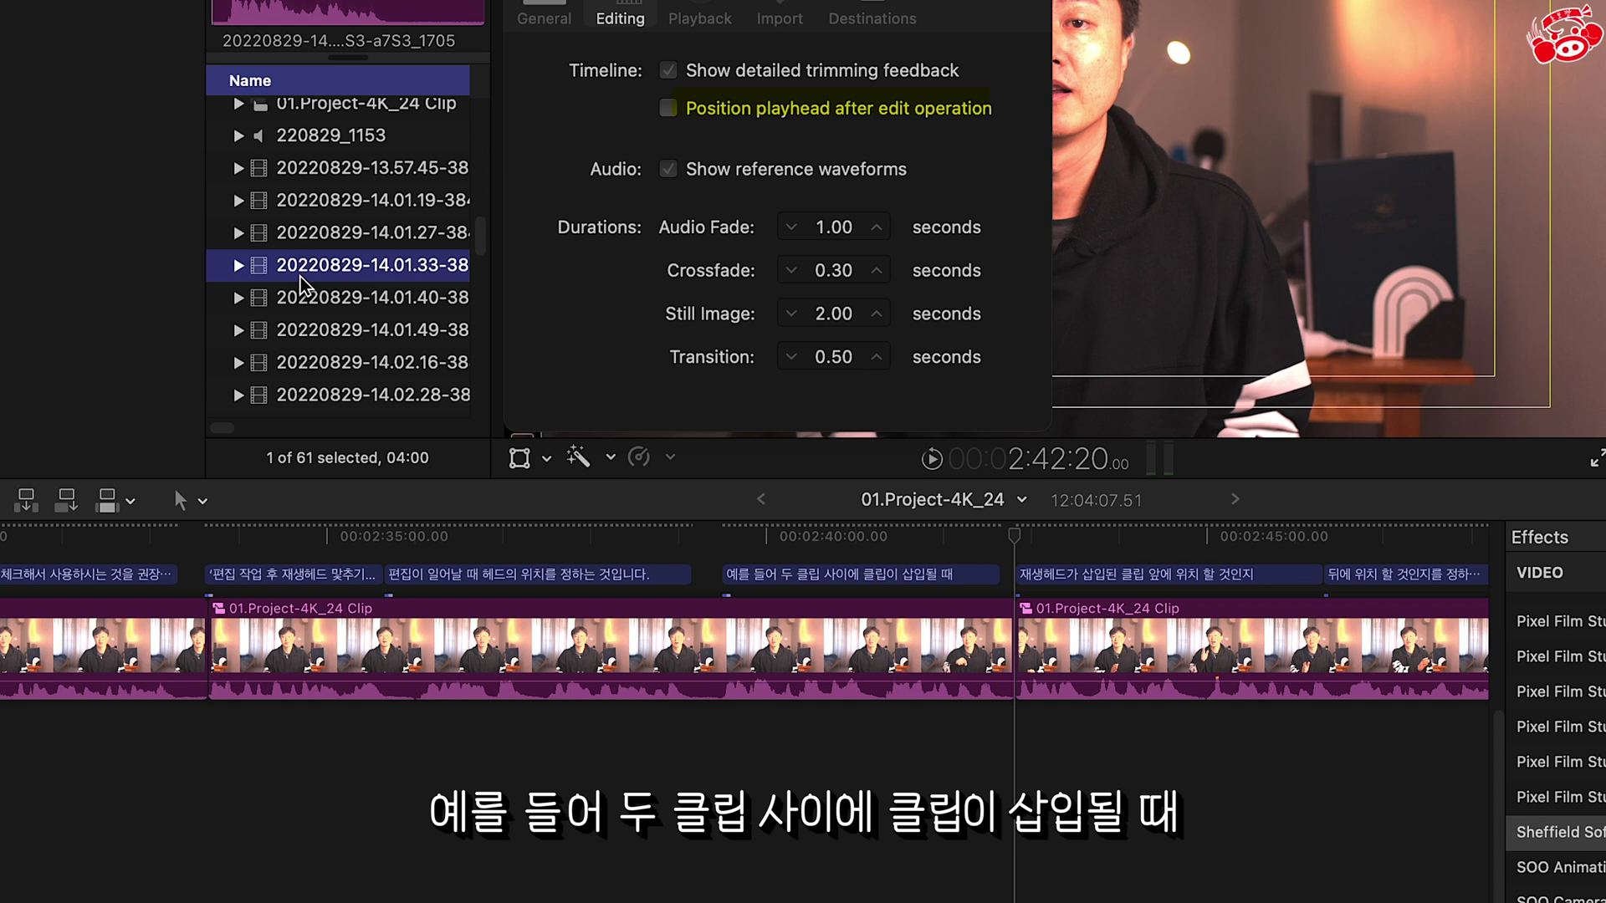
key("w")
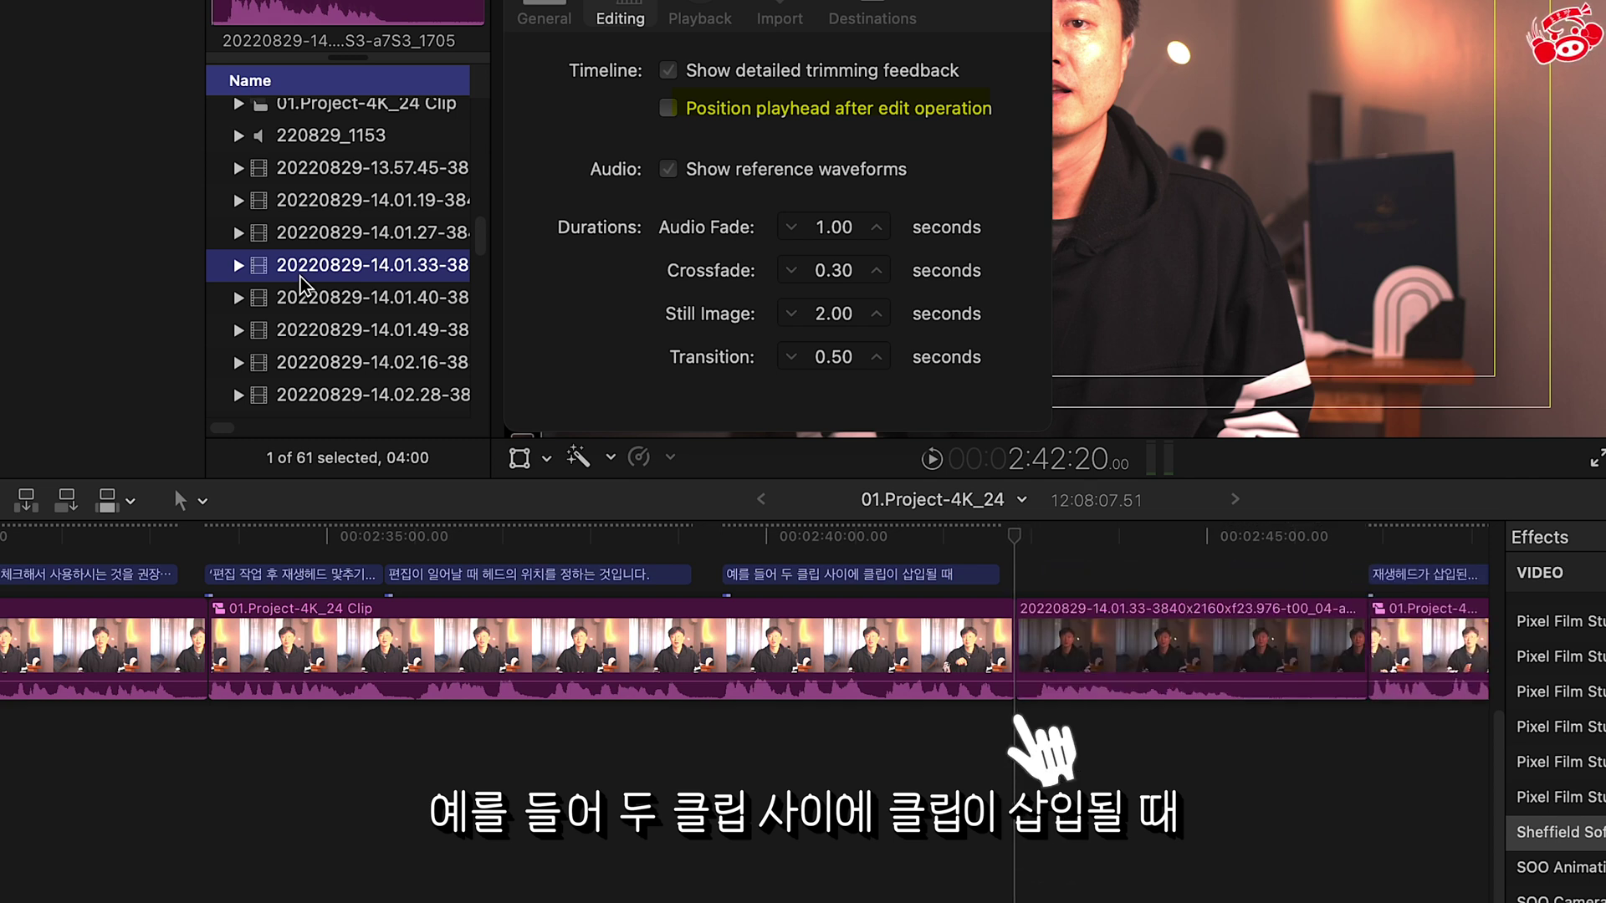
- With Position playhead after edit operation on, undo and redo the 14.01.33 insertion, widening the timeline
left_click(586, 102)
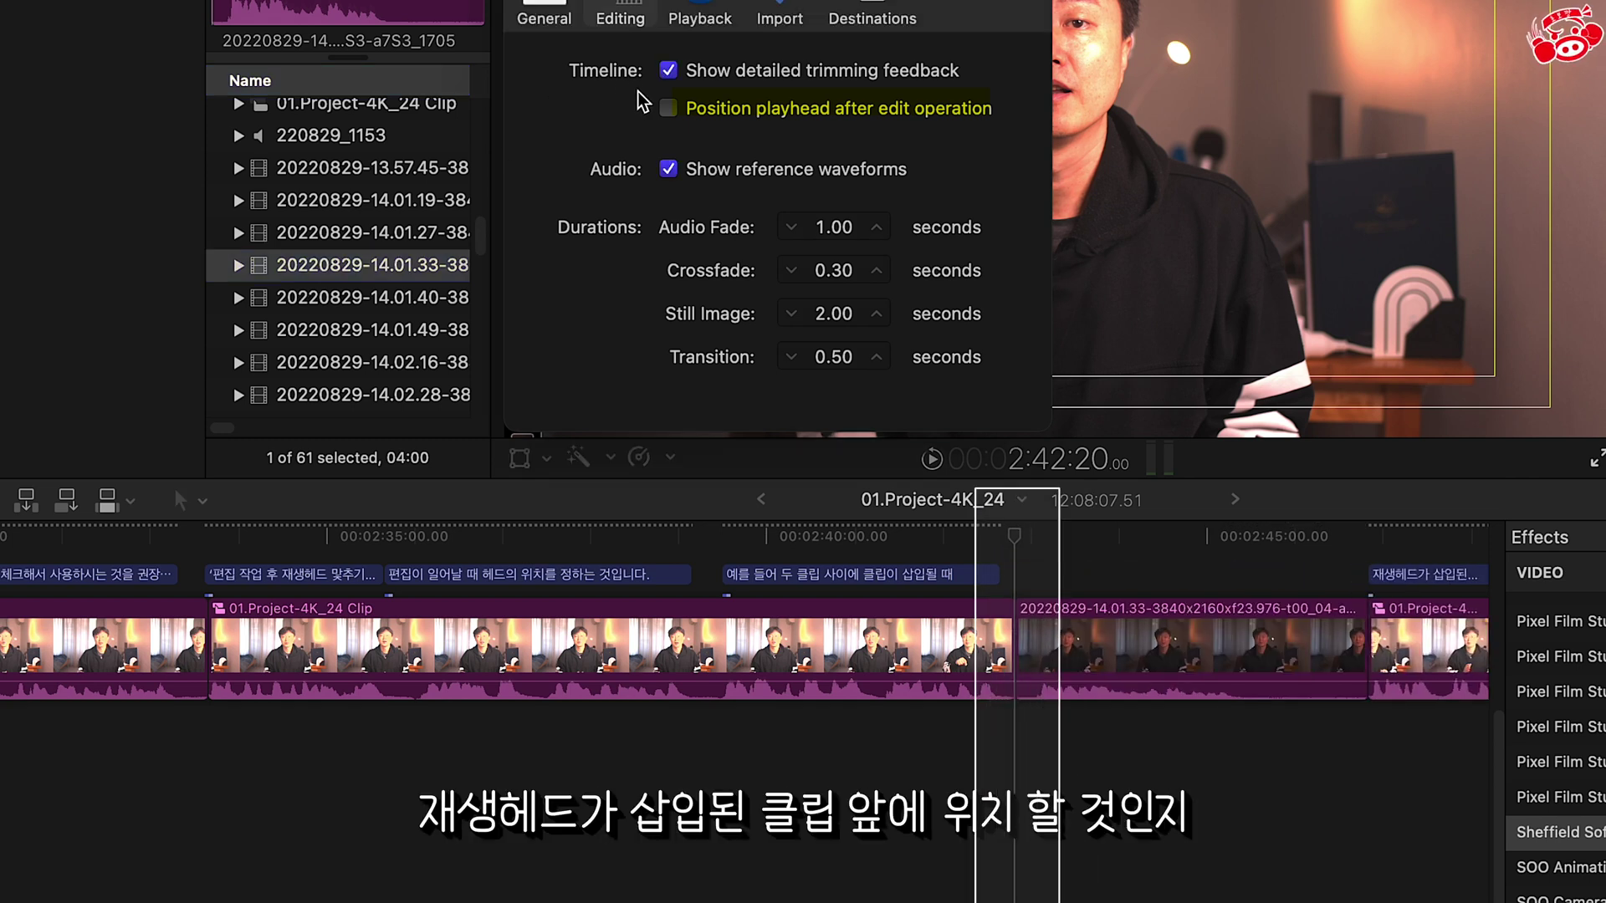
left_click(374, 270)
key("super+z")
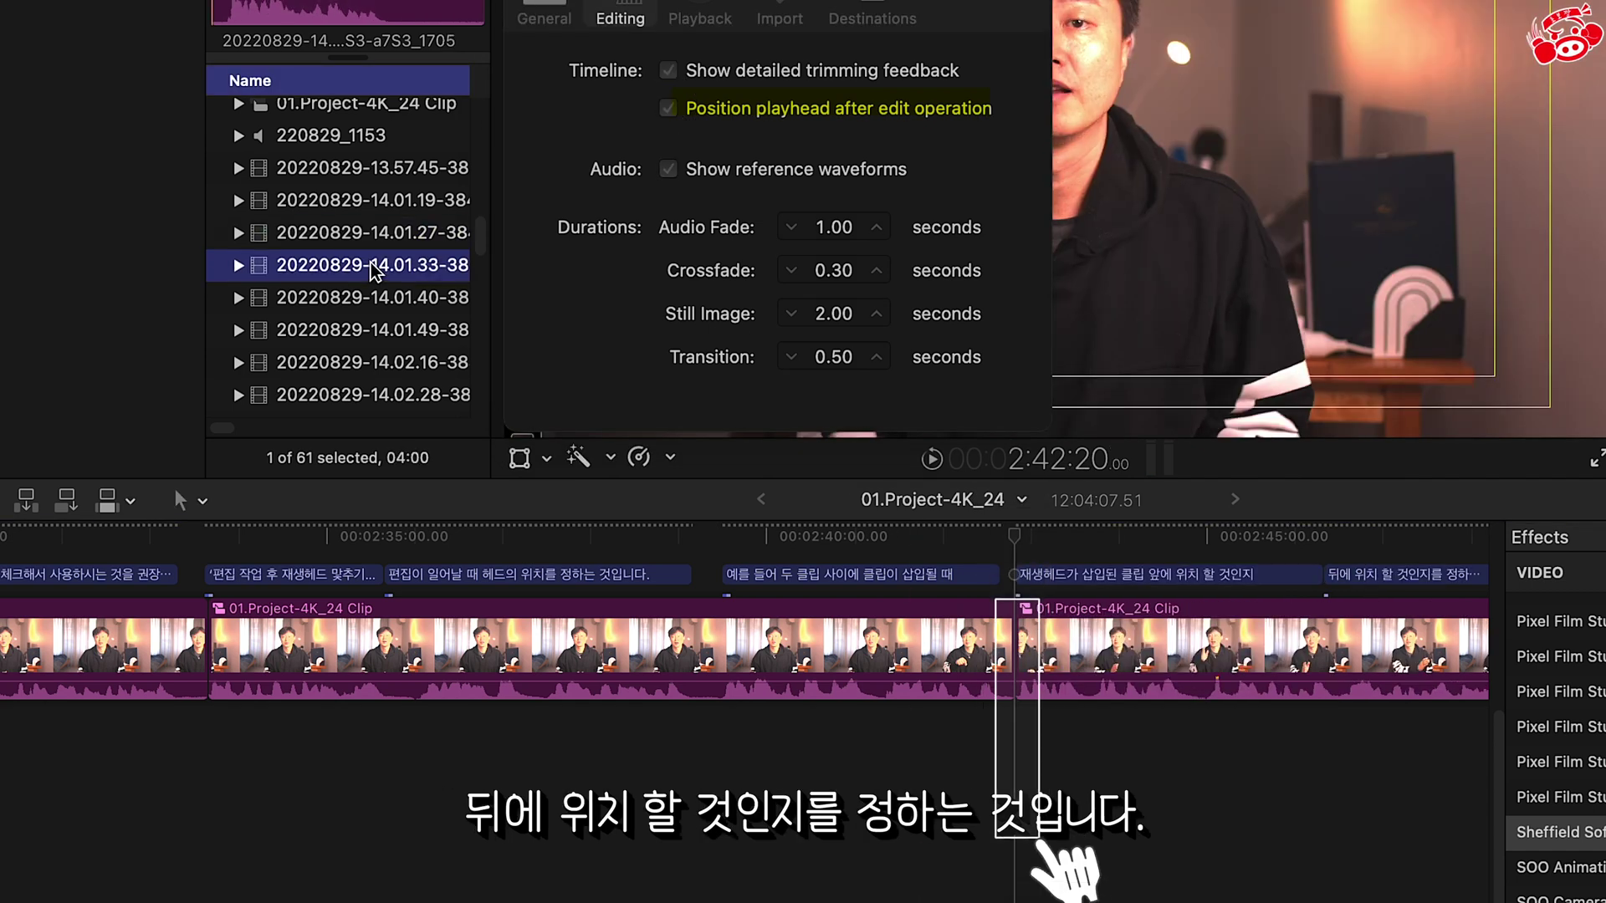
key("w")
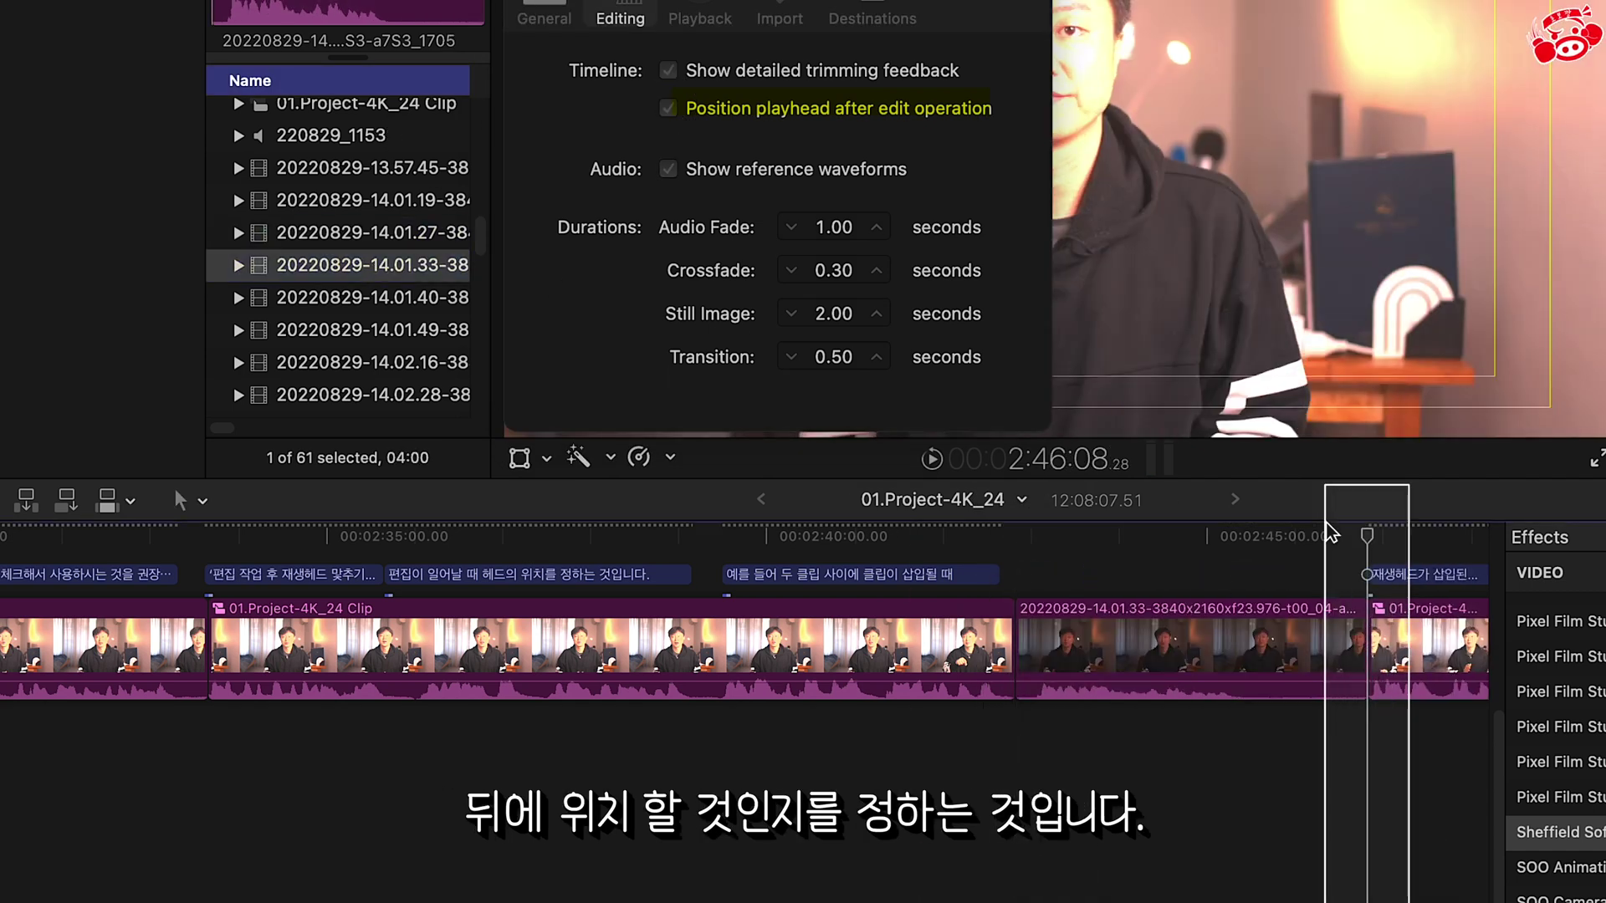
key("super+5")
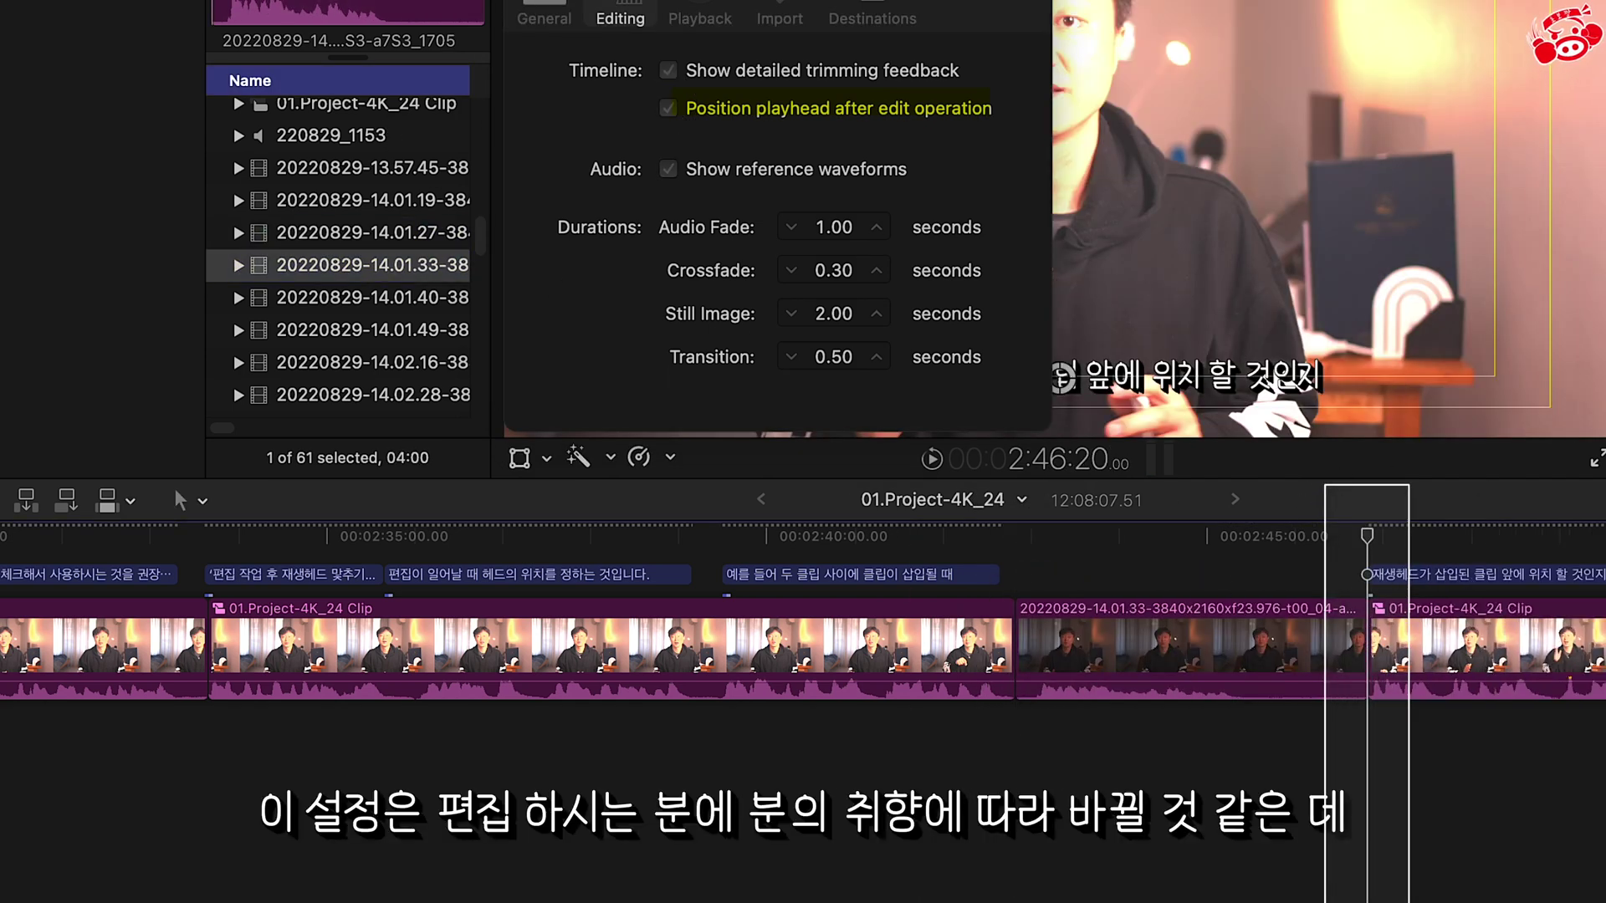
scroll(1138, 751, "right", 5)
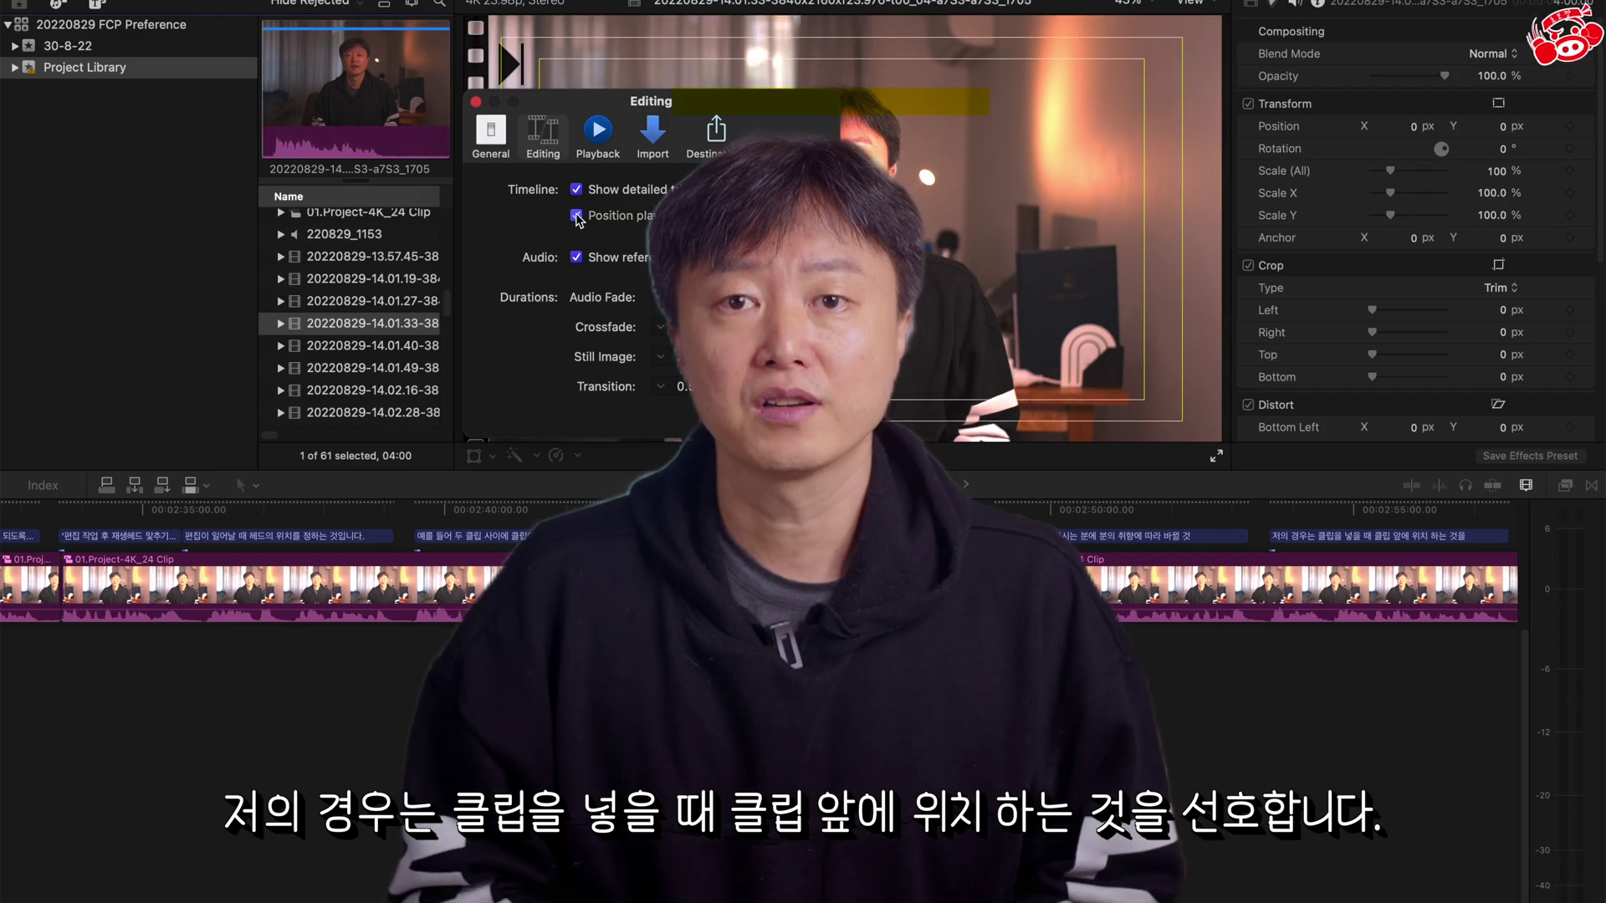
- Sort the browser clips by Name in reverse and reselect clip 14.01.33
left_click(373, 199)
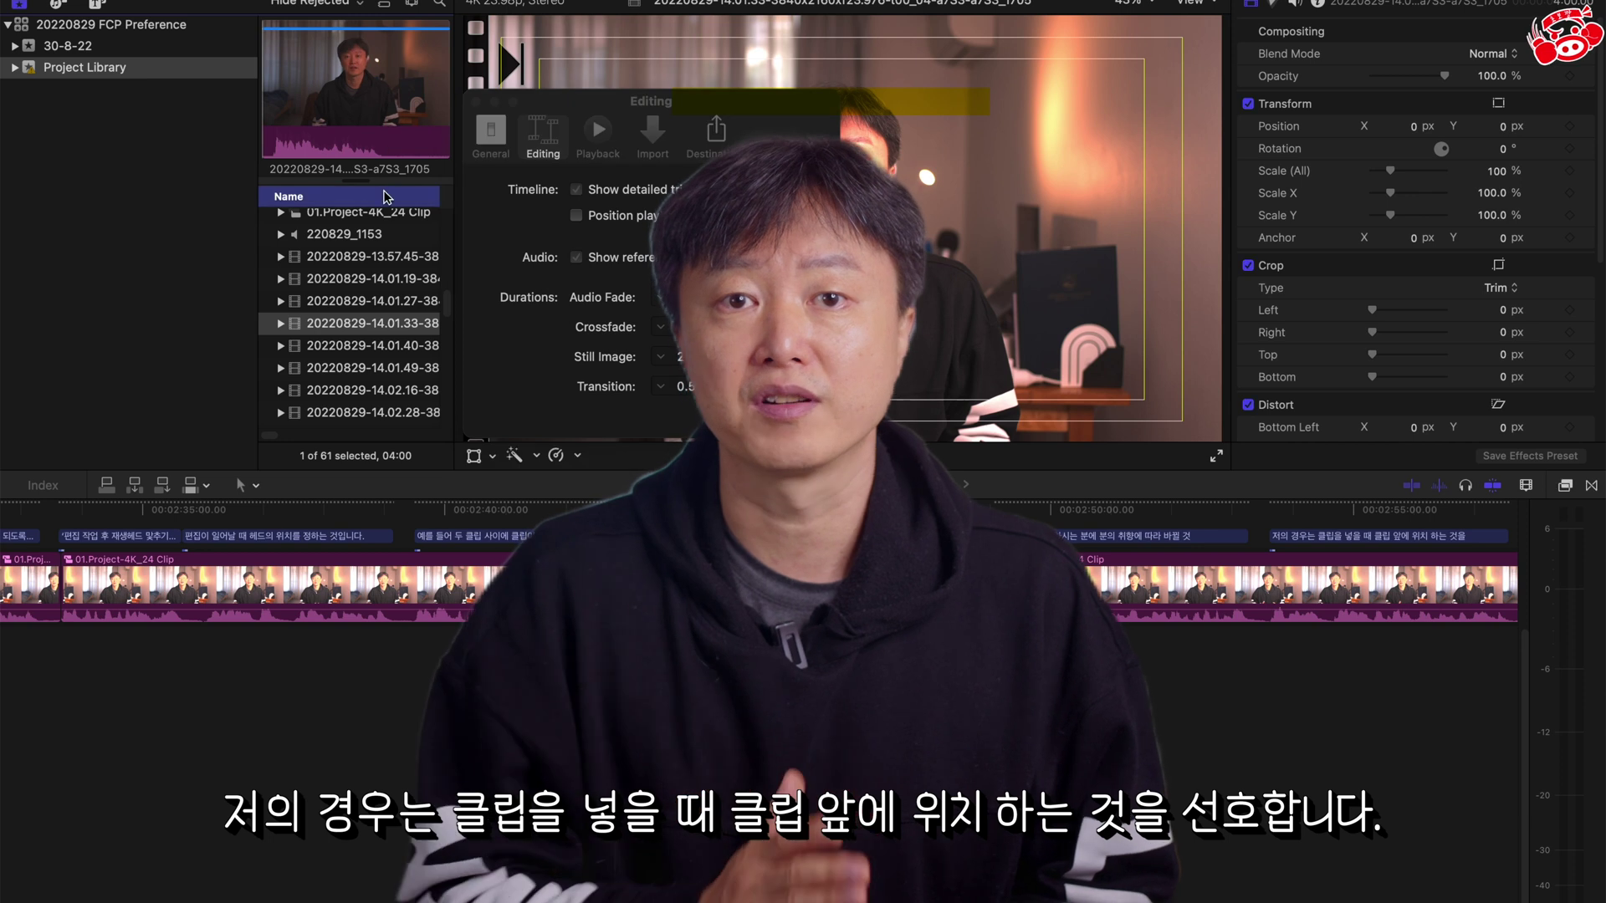
left_click(374, 199)
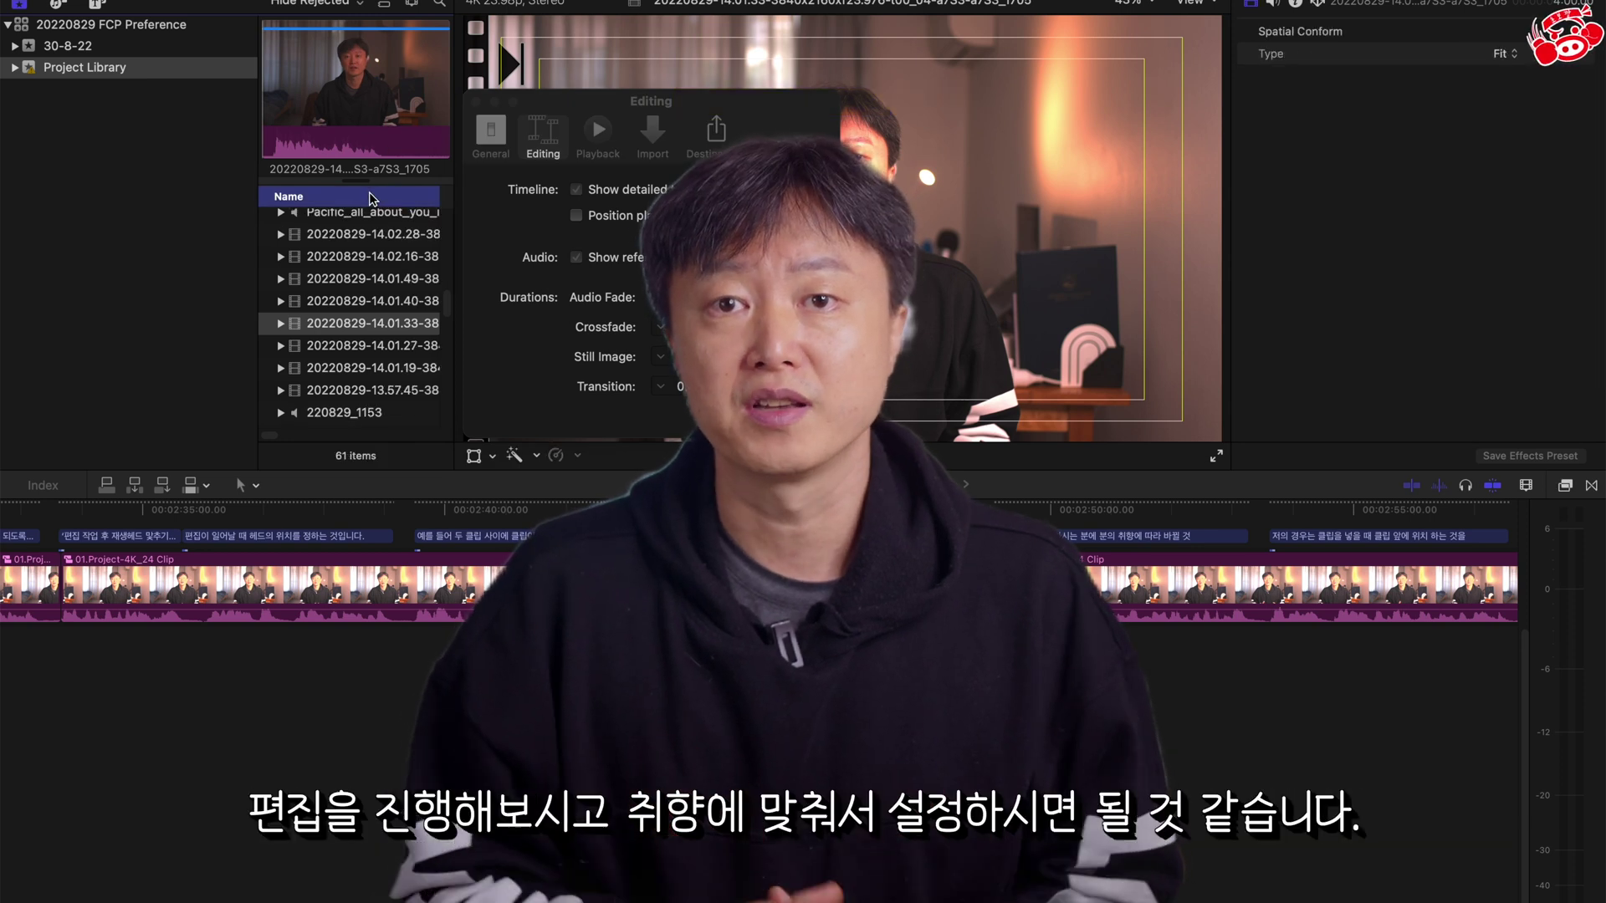
left_click(372, 323)
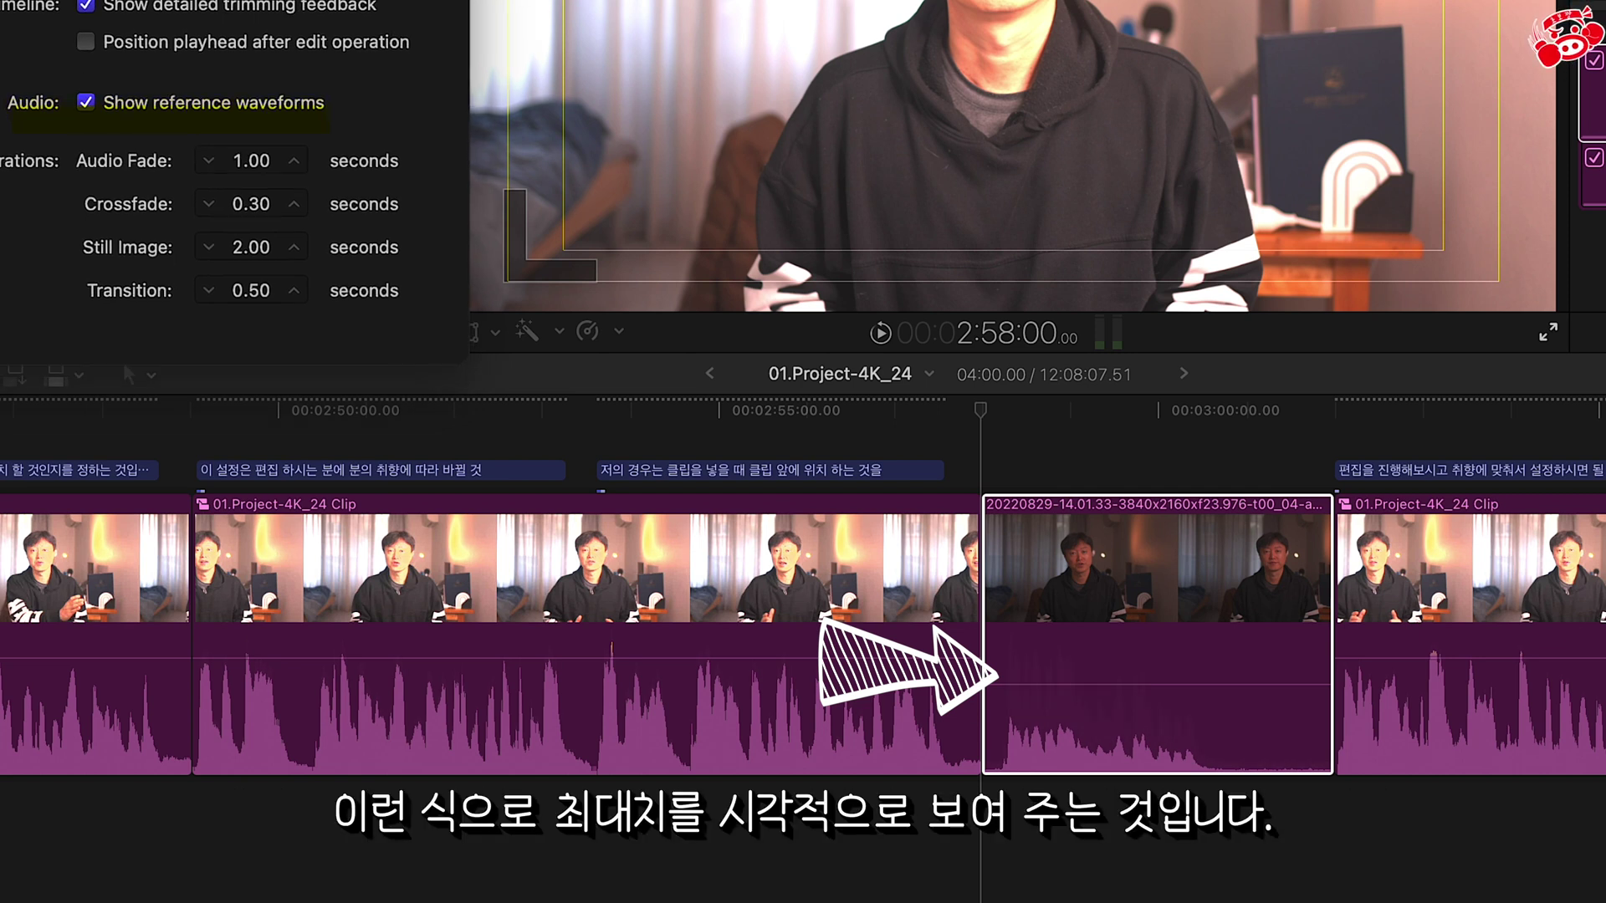
- Select the quiet inserted 14.01.33 clip on the timeline
left_click(1099, 549)
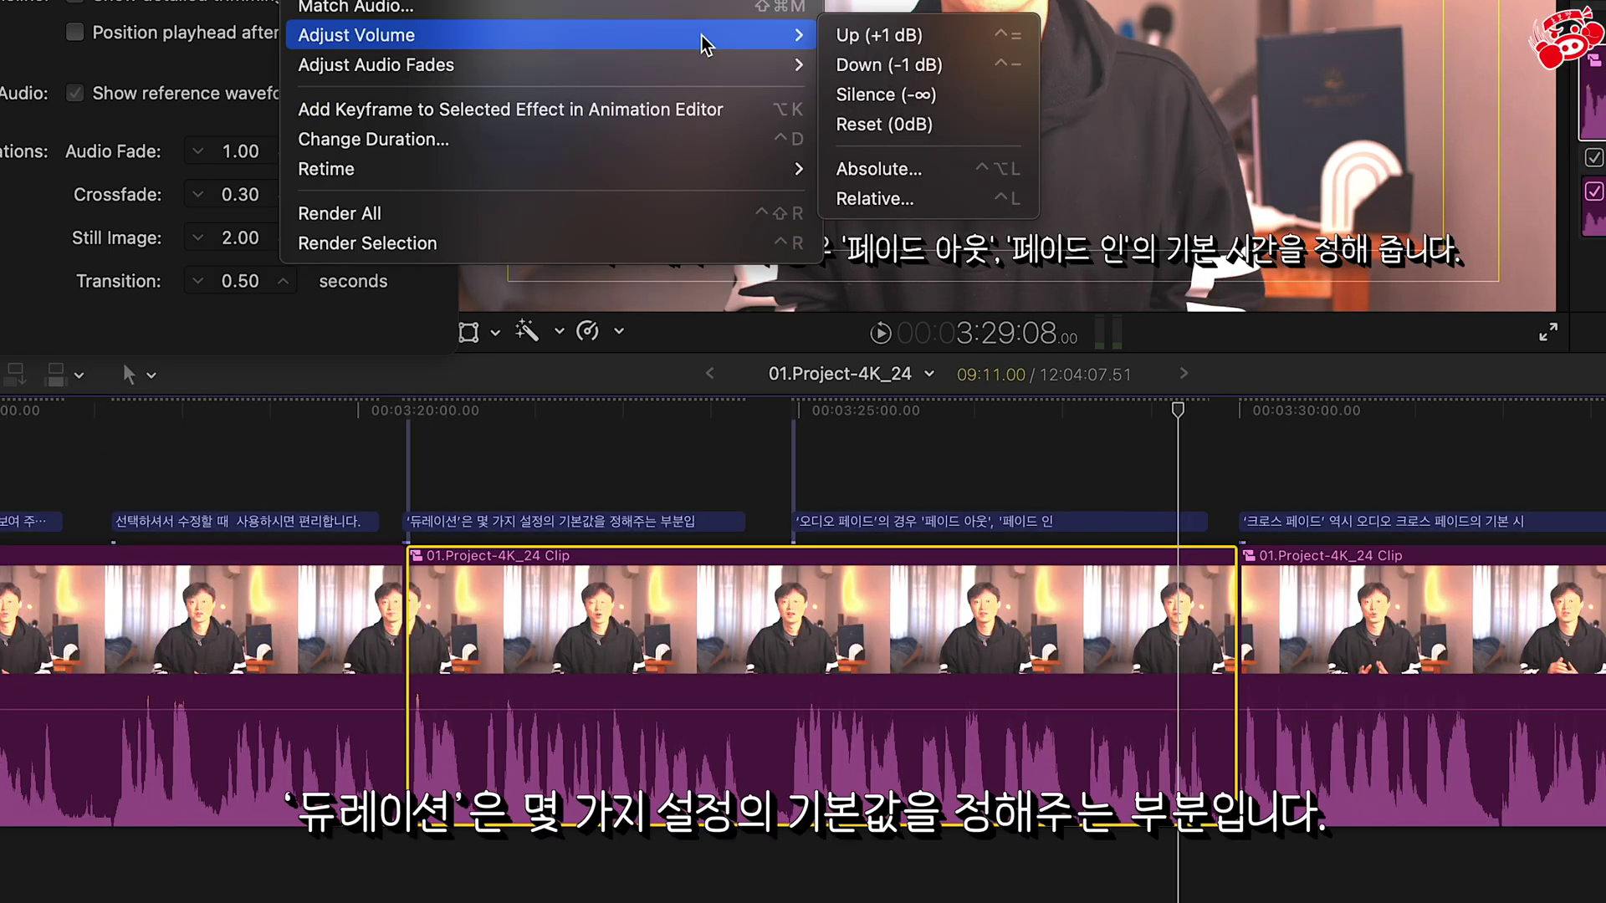
- Apply Modify > Adjust Audio Fades > Fade In and Fade Out to the selected clip
mouse_move(707, 65)
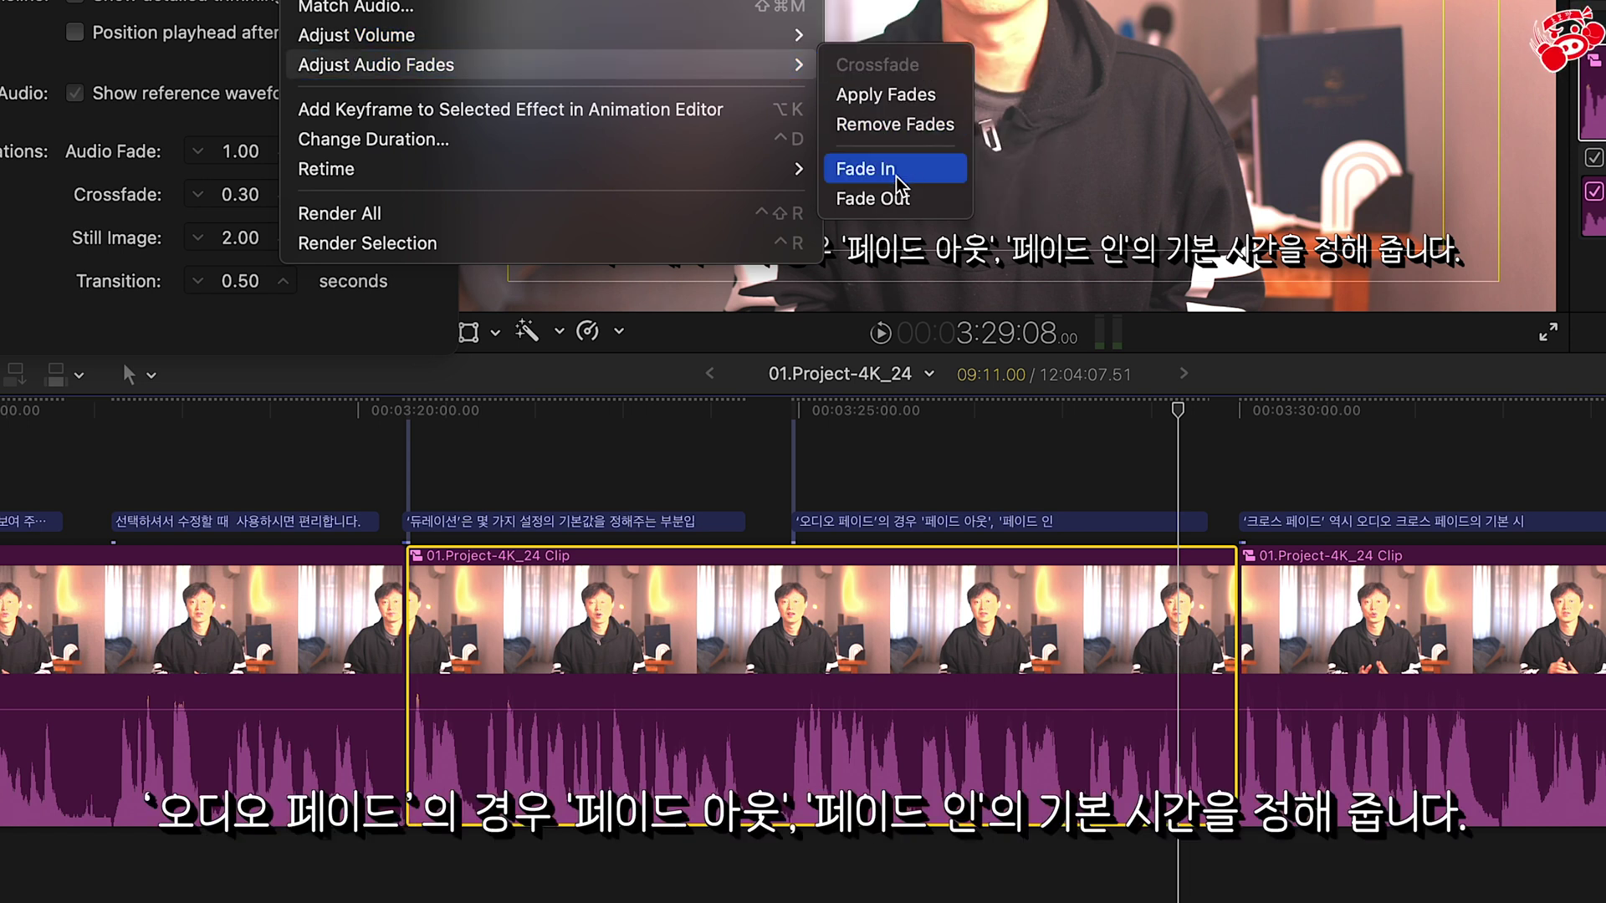
left_click(898, 177)
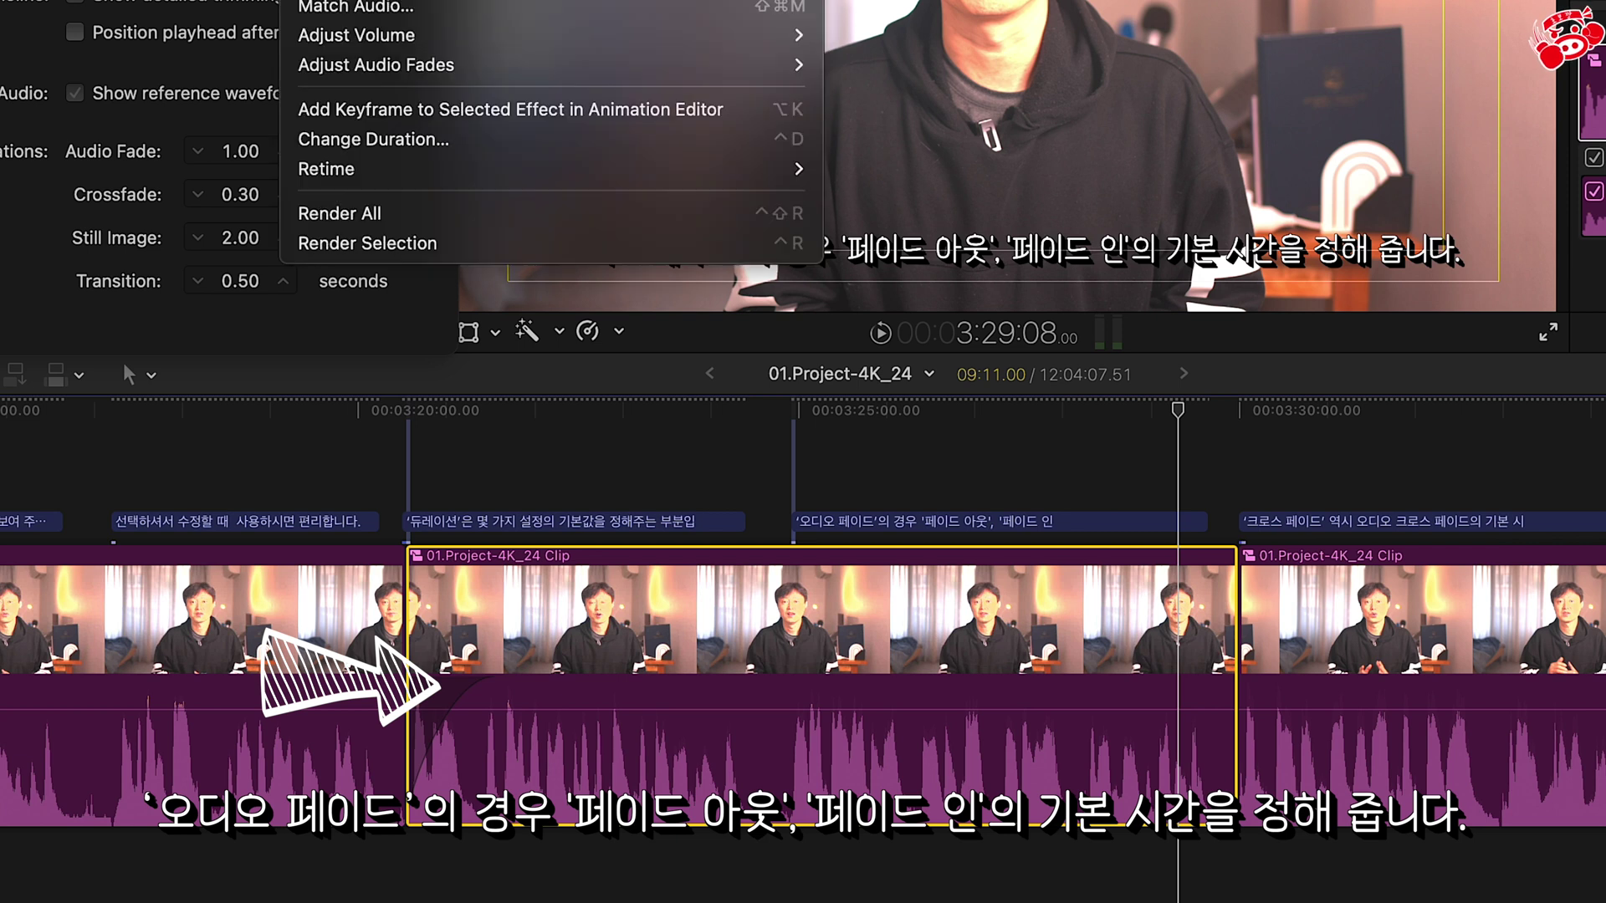
mouse_move(551, 64)
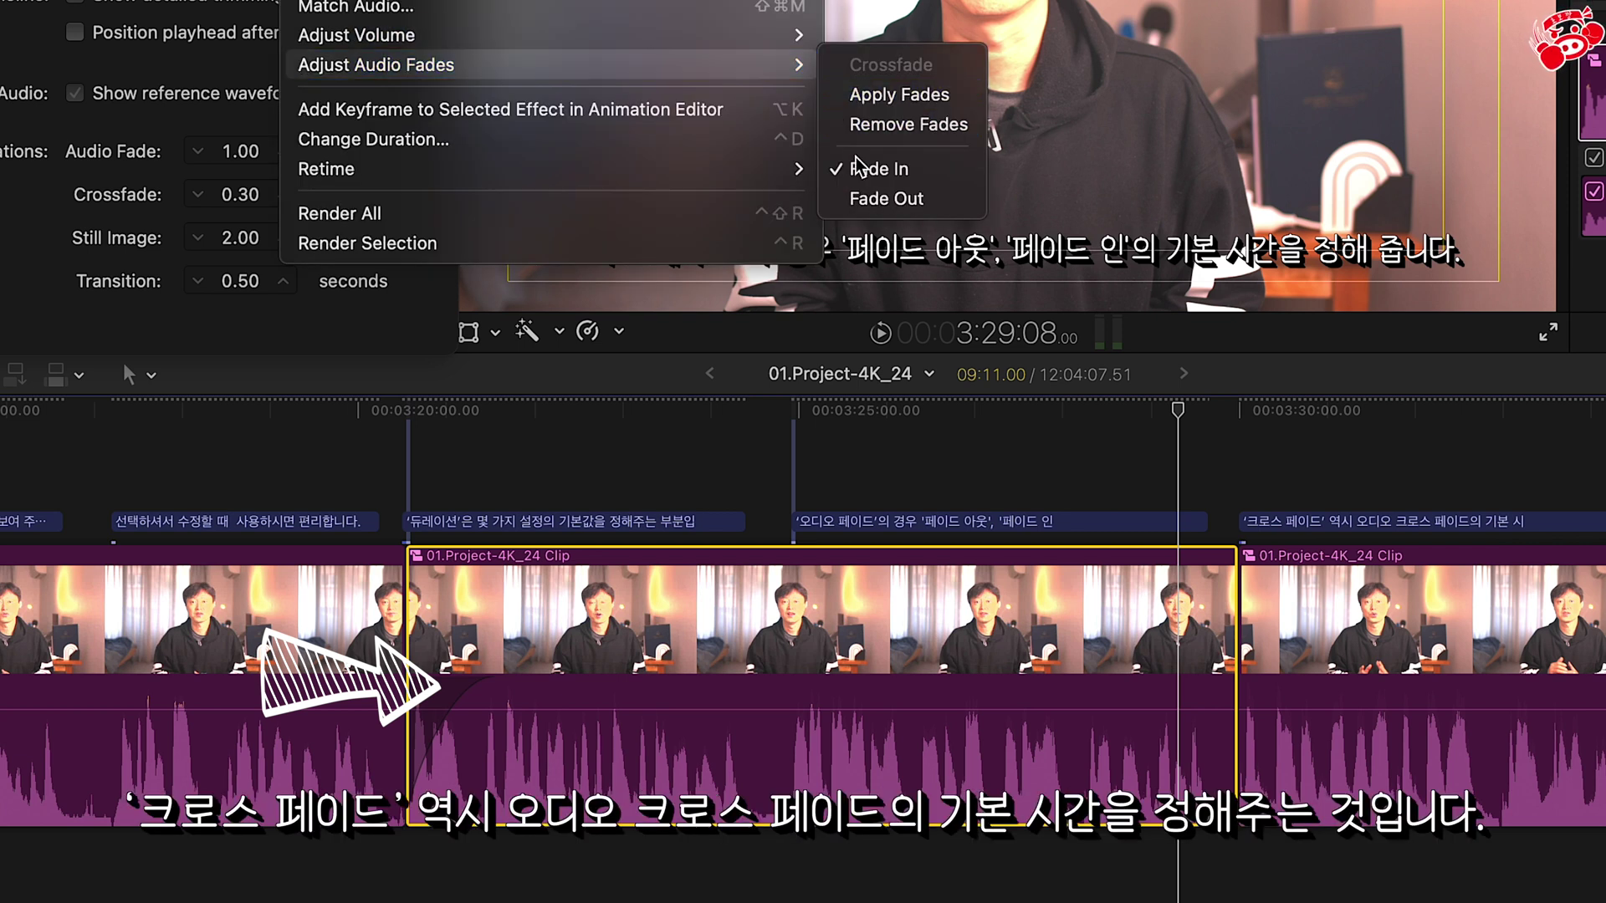
left_click(866, 201)
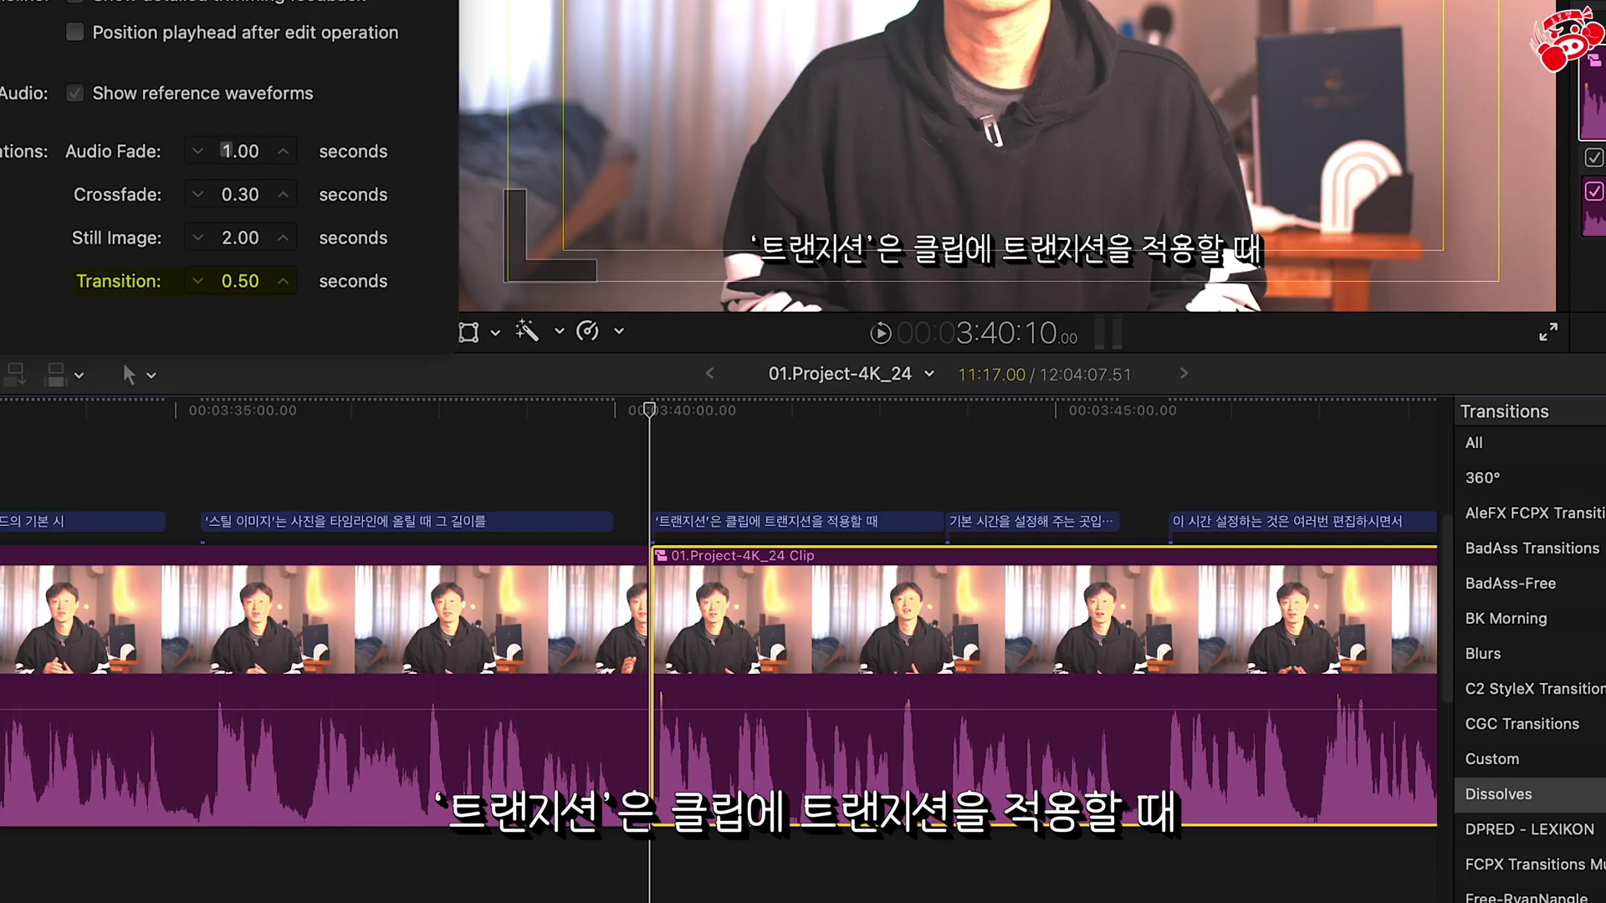
- Drag a dissolve onto the clip edit, then add a 3.5-second transition there
left_click_drag(1062, 602, 646, 663)
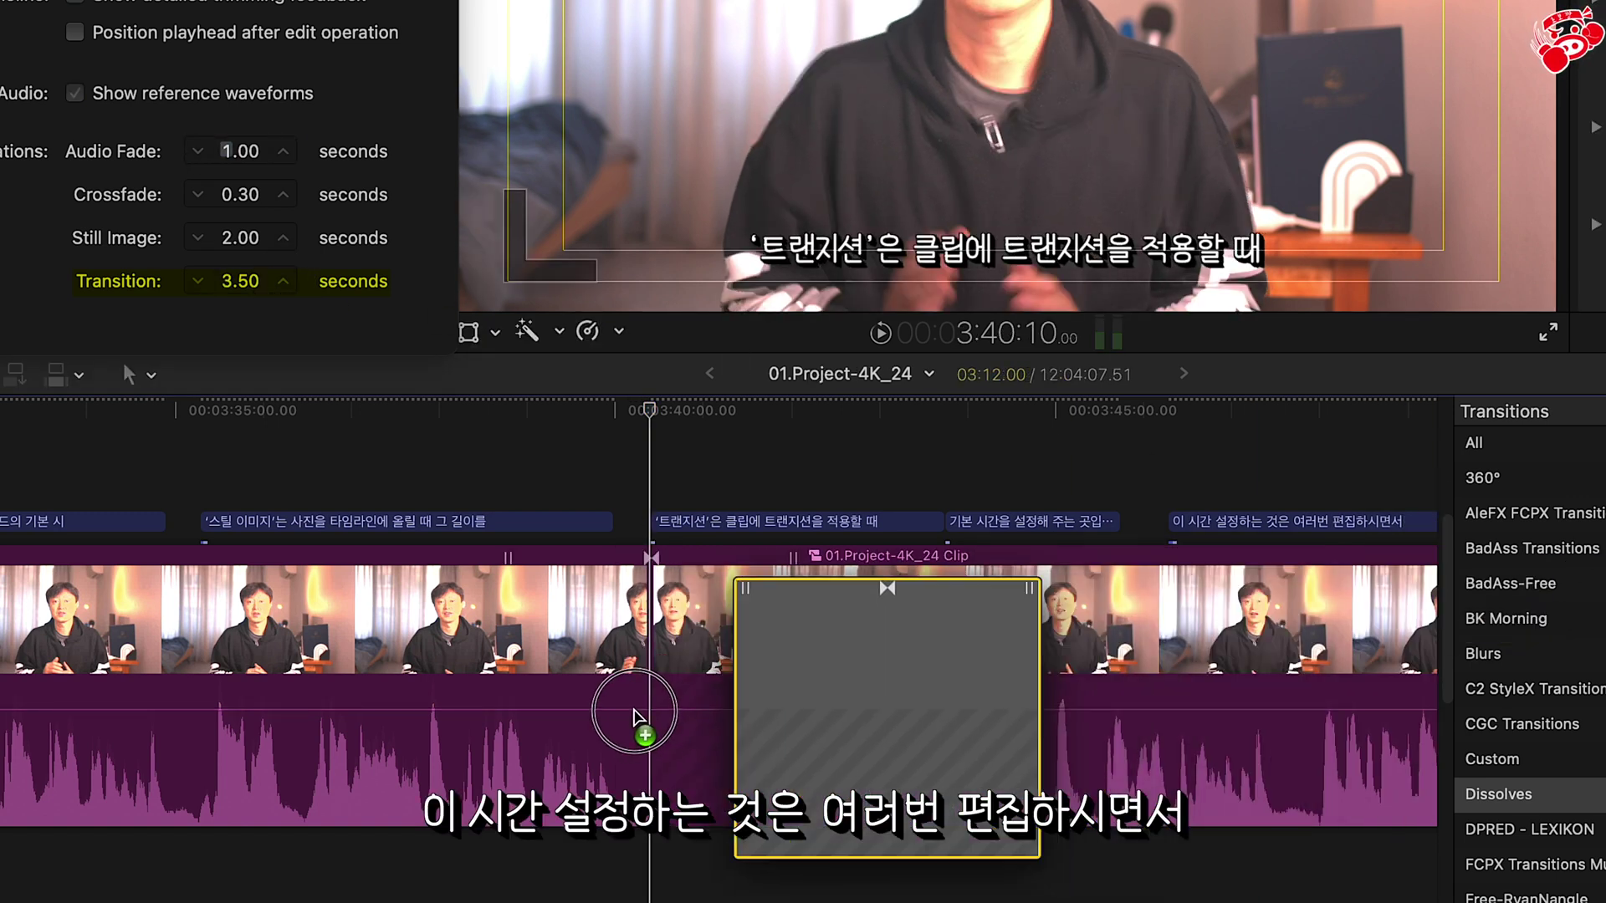
left_click_drag(1439, 483, 596, 691)
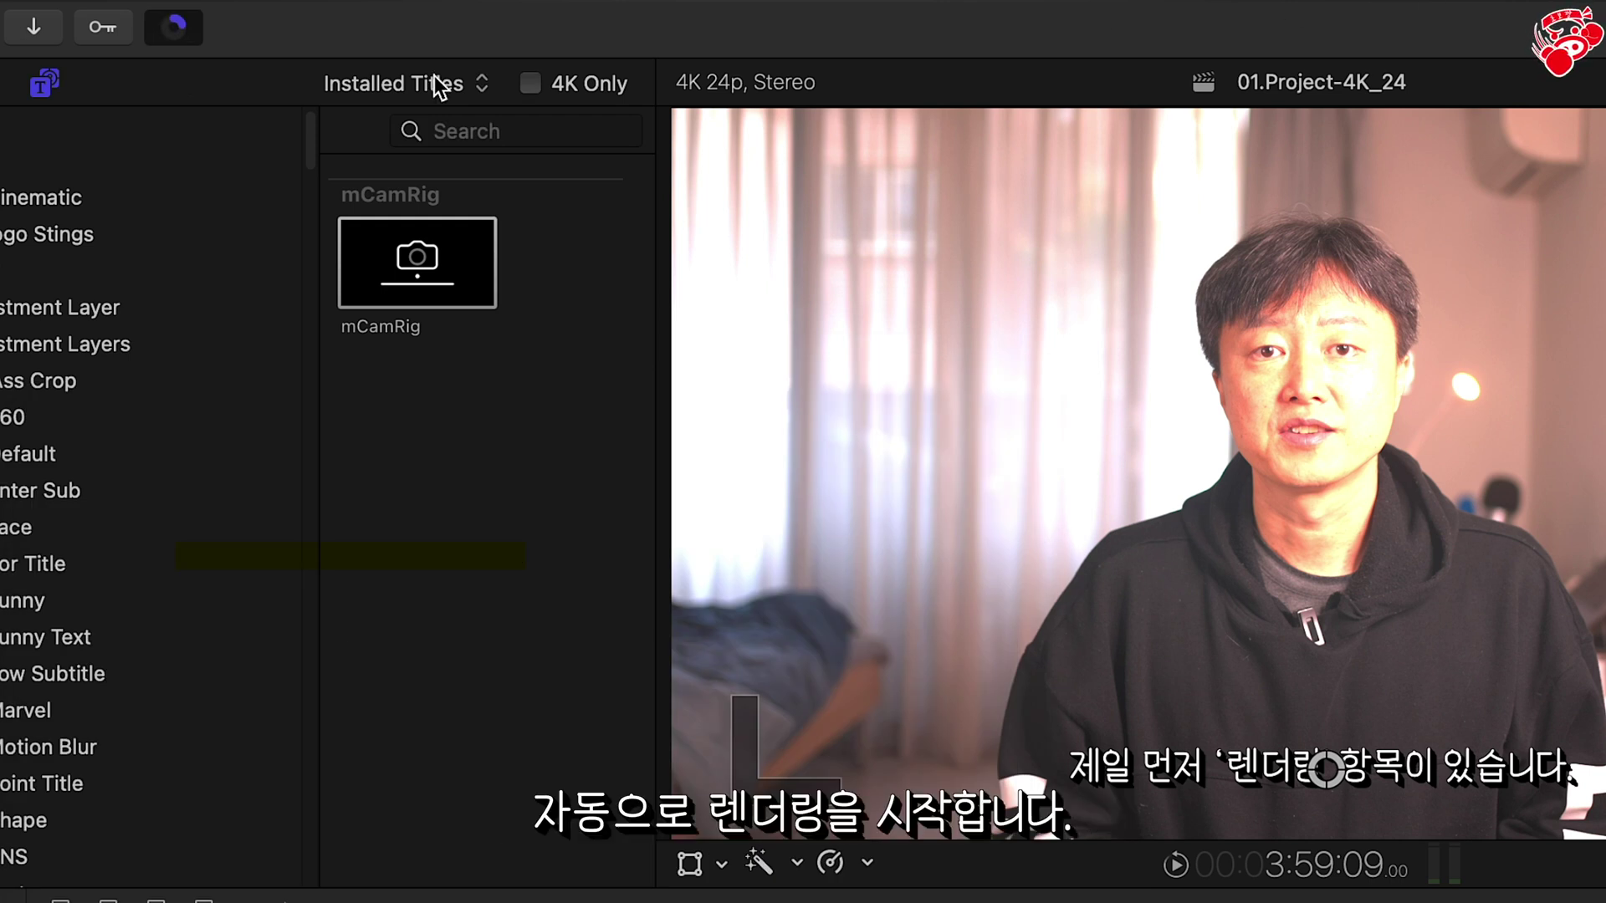
- Show the Background Tasks window, expand Rendering, and move the window left
left_click(173, 25)
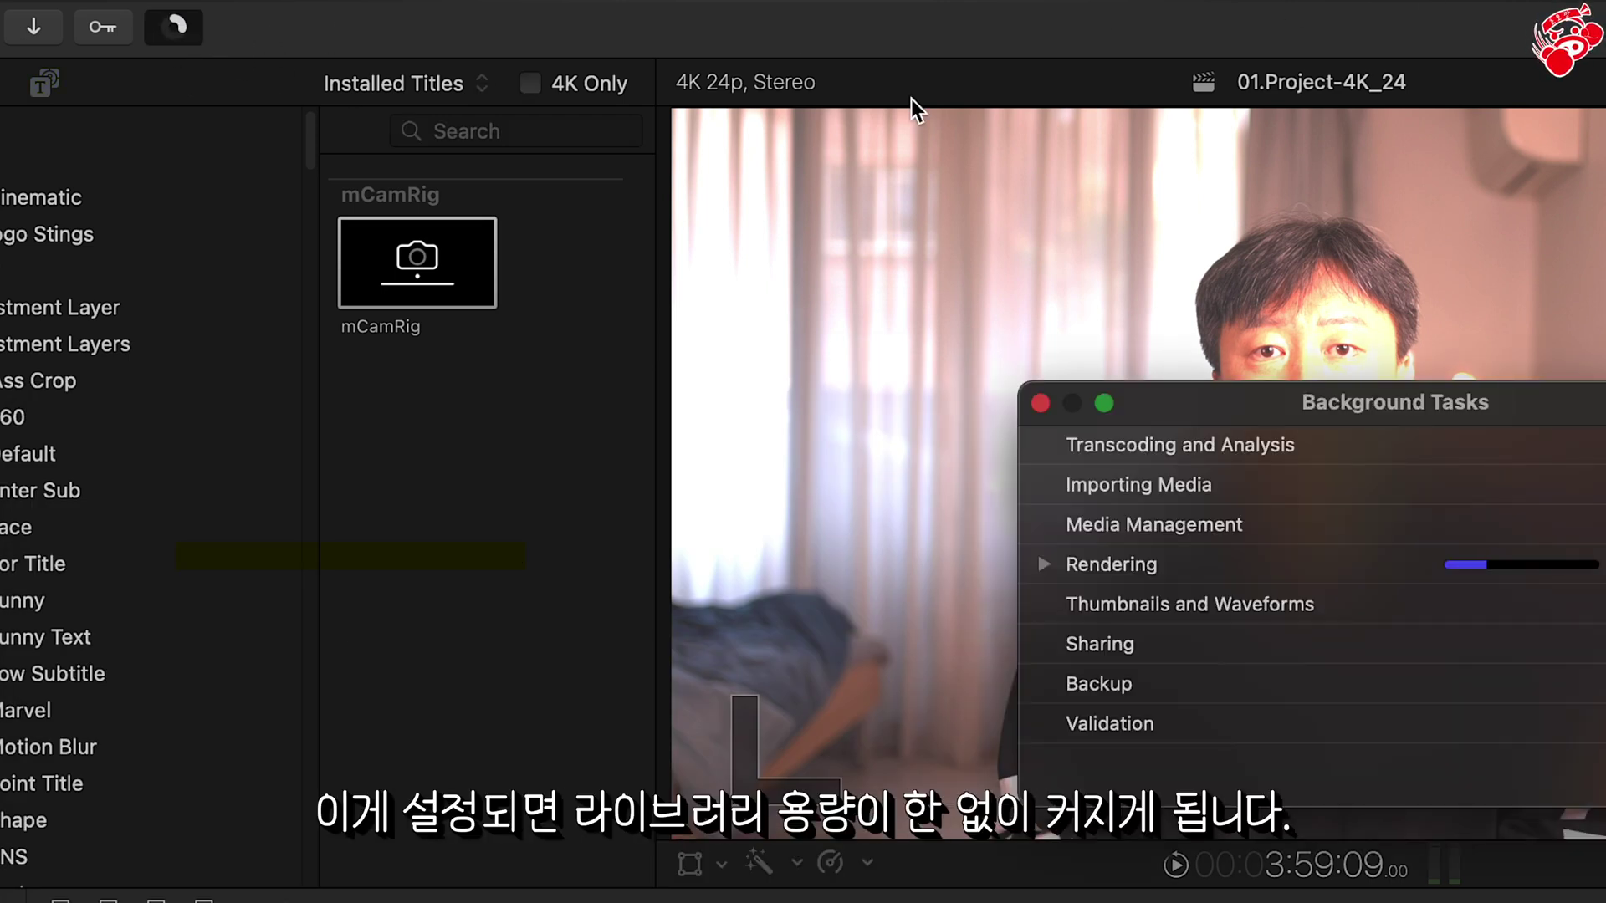
left_click(1044, 565)
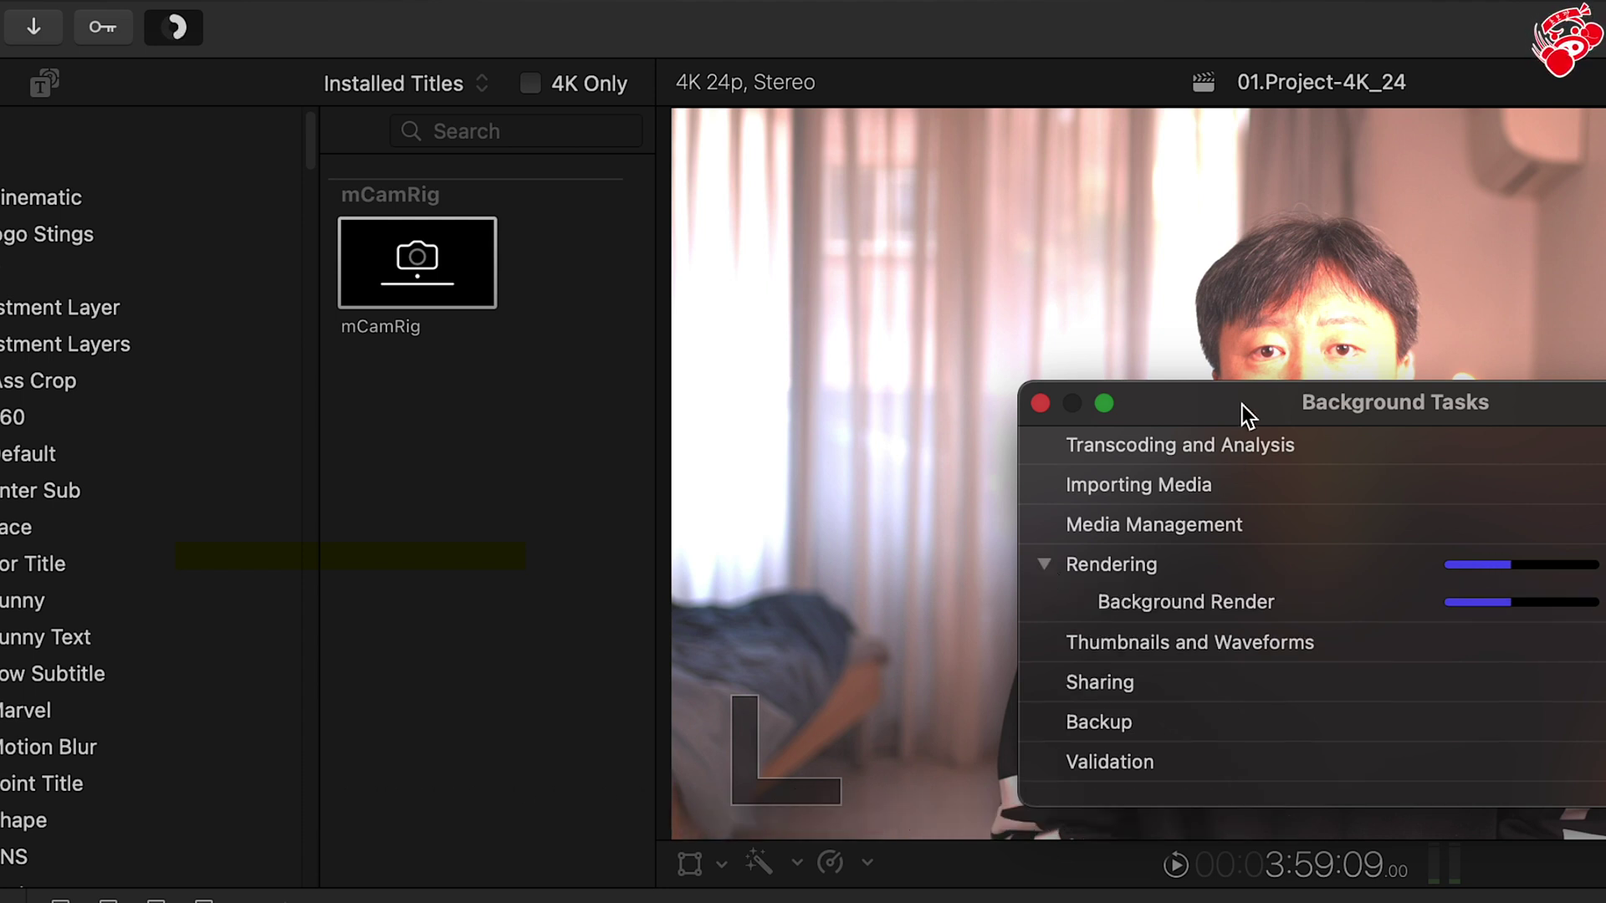
left_click_drag(1242, 406, 949, 414)
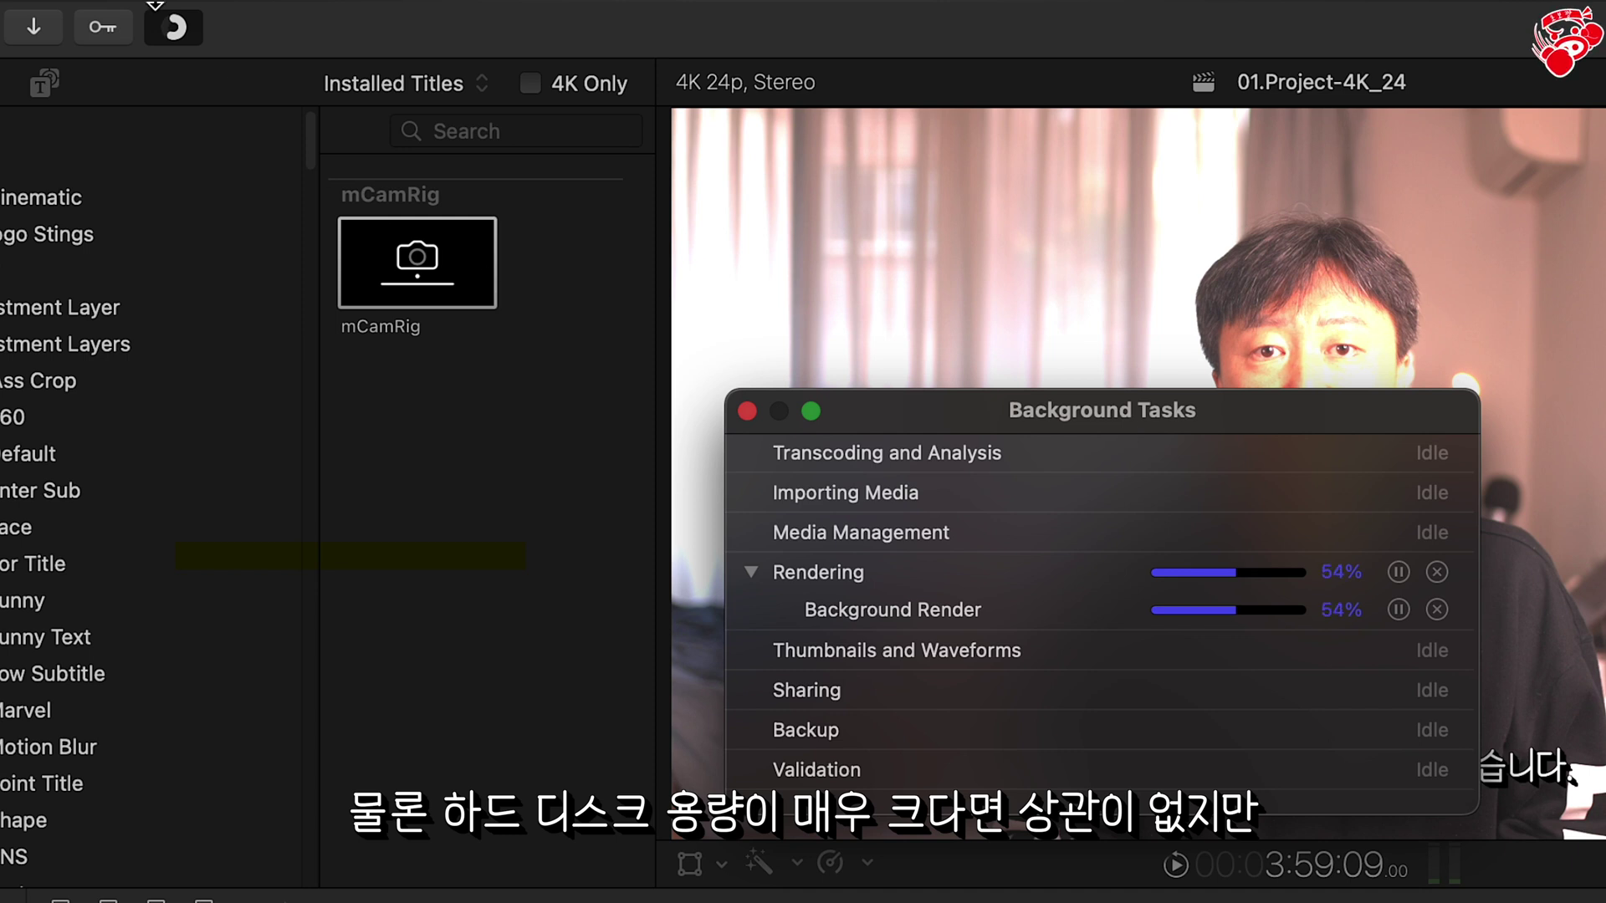
left_click(58, 6)
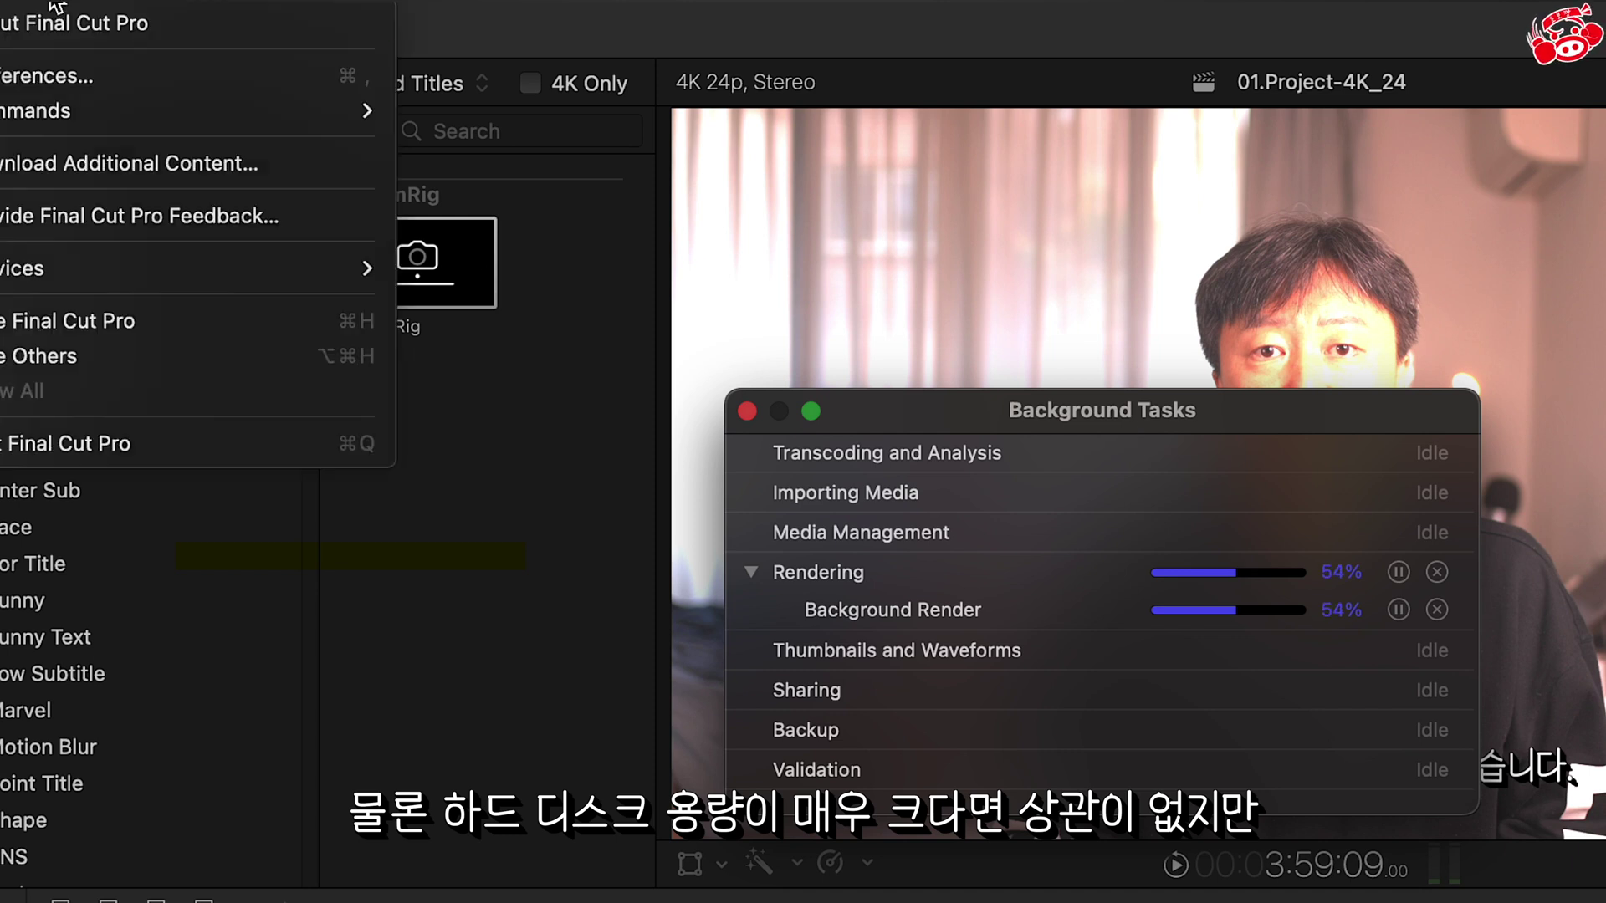
left_click(57, 89)
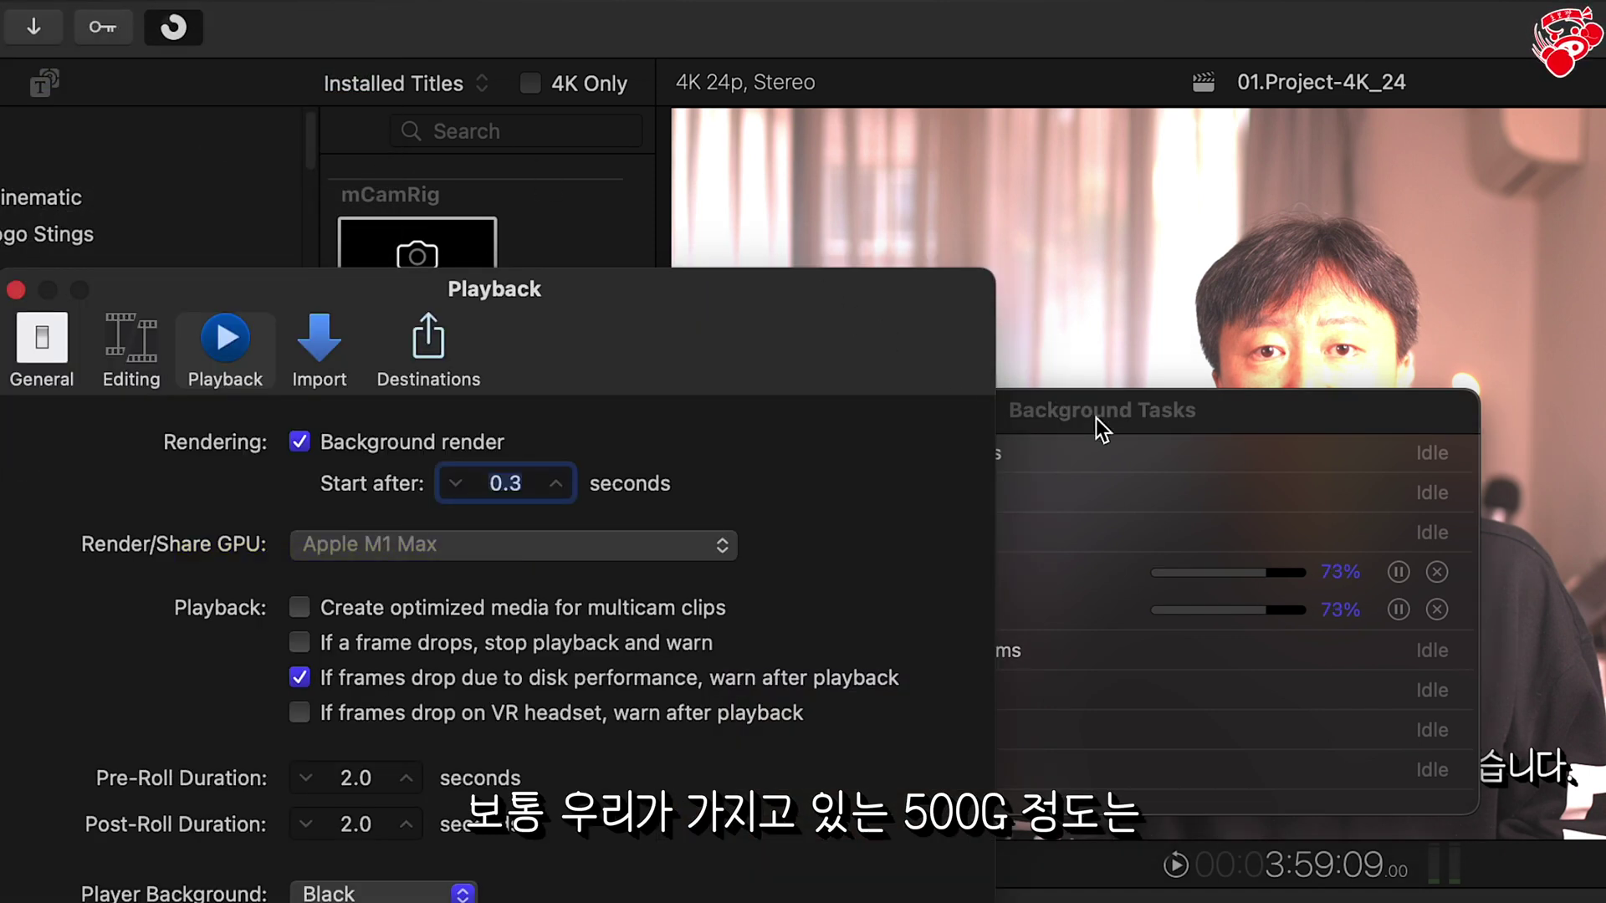
left_click_drag(1102, 428, 1280, 402)
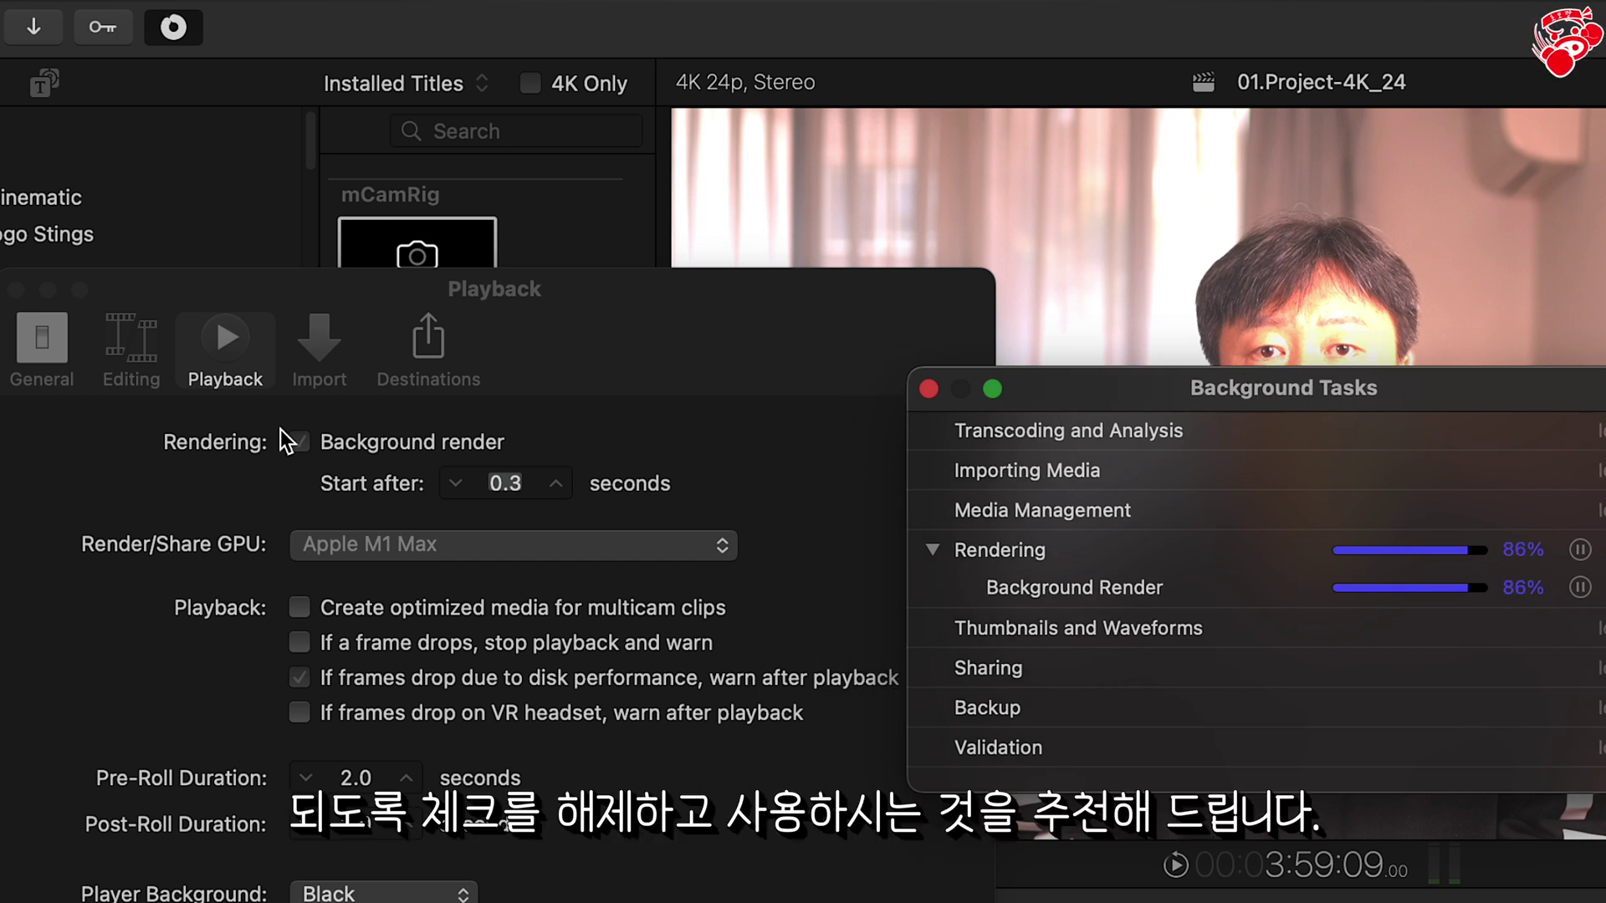
left_click(604, 368)
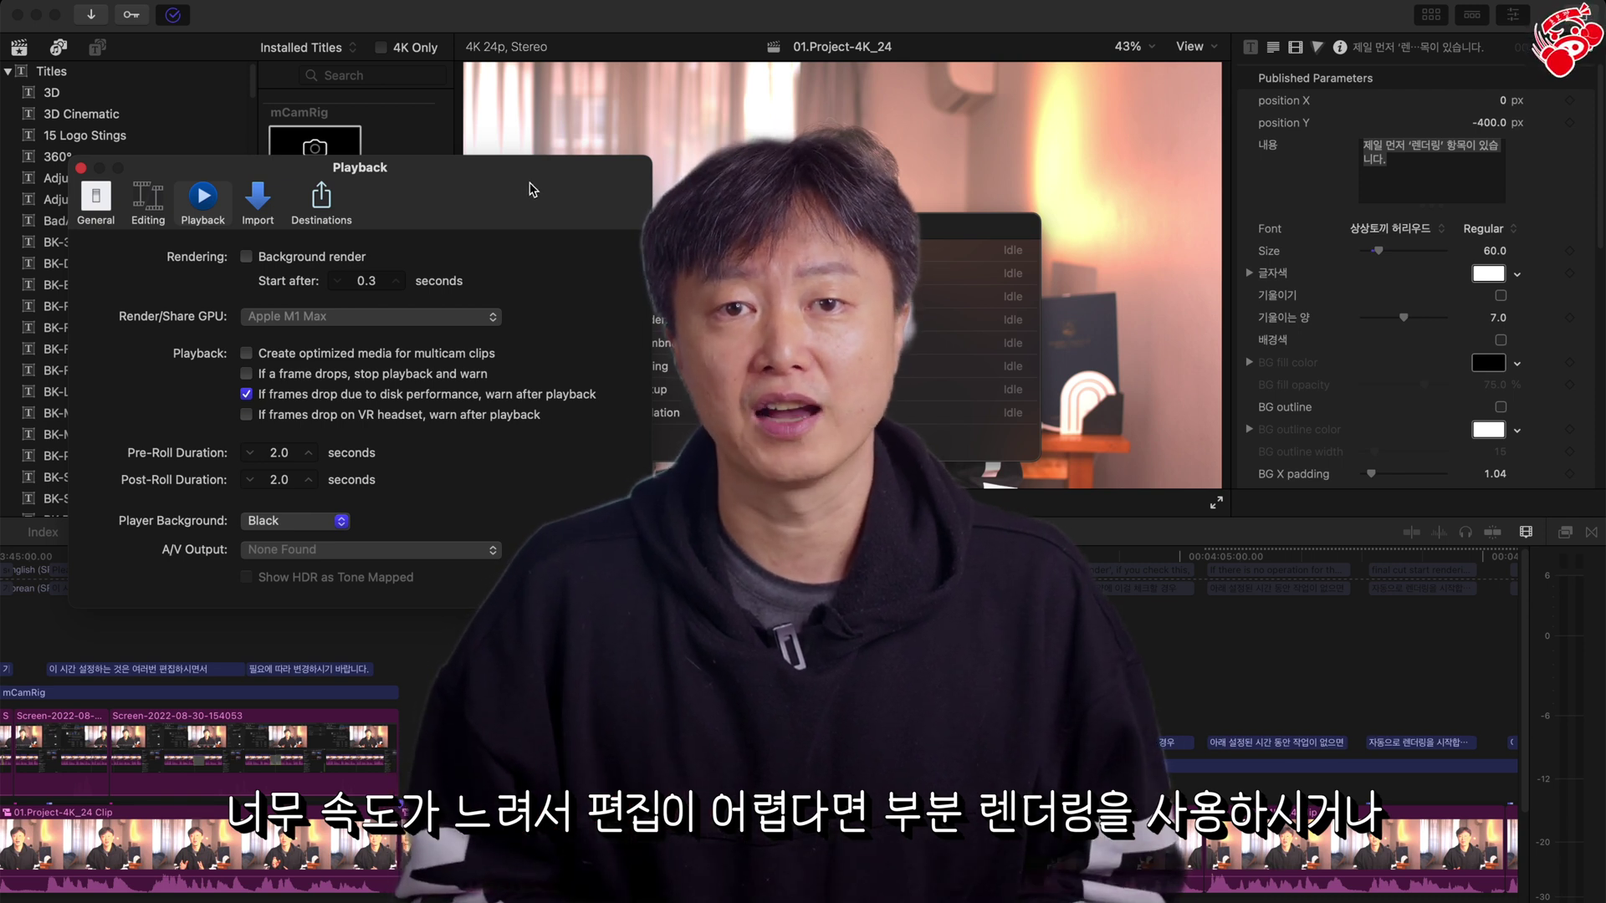
left_click_drag(532, 189, 558, 184)
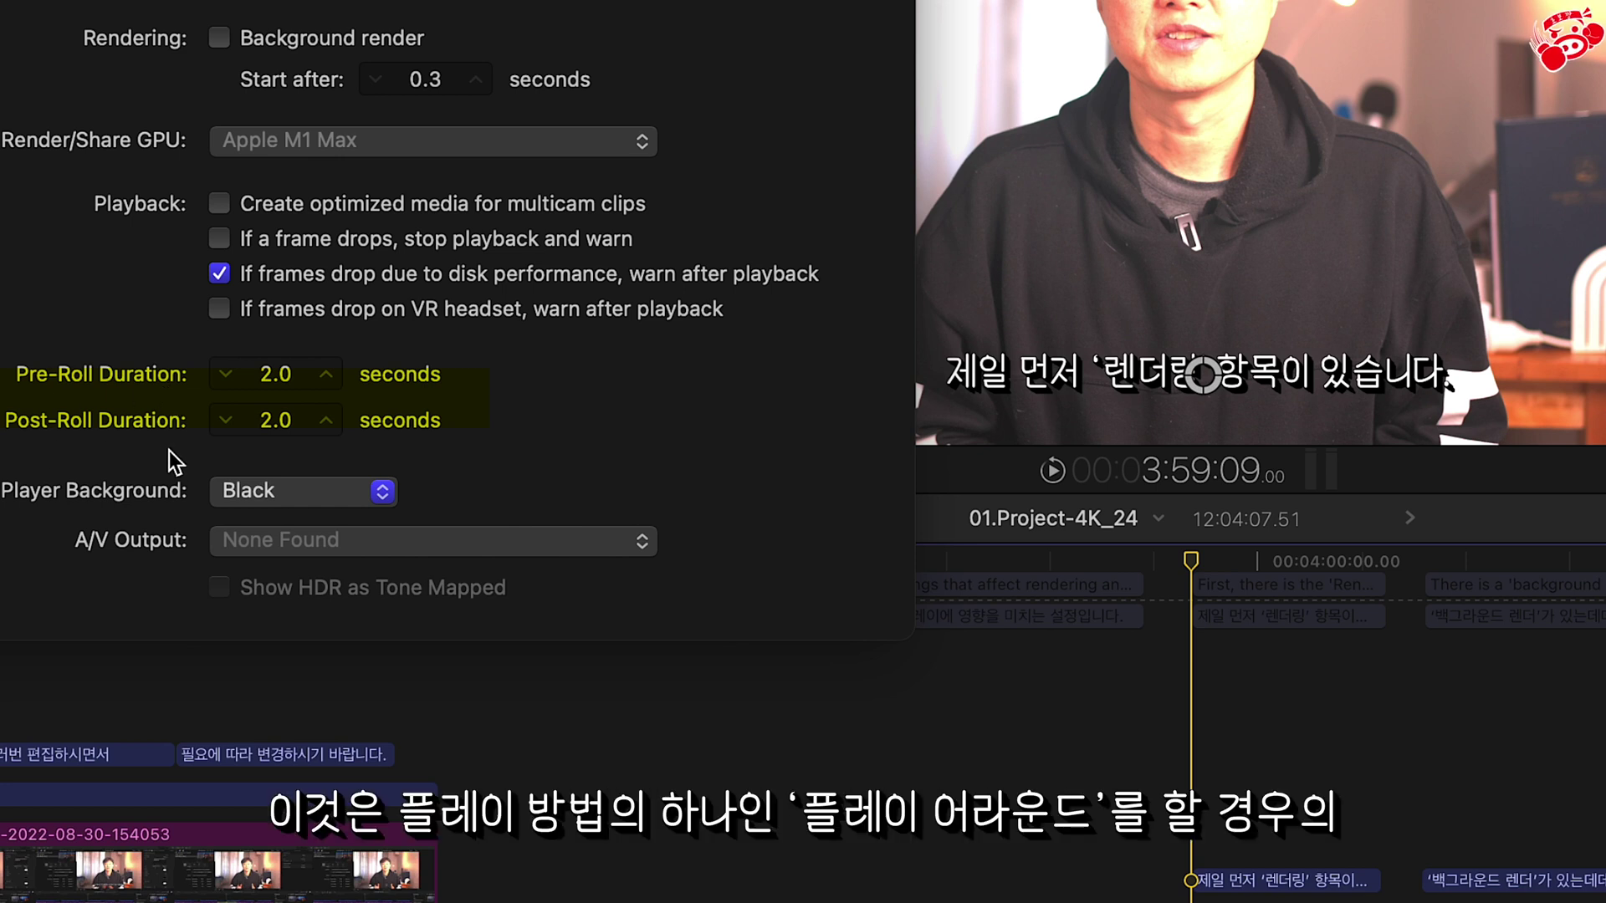
- Play around the playhead, cut pre-roll to 1.0 second, and play around again to compare
left_click(1132, 559)
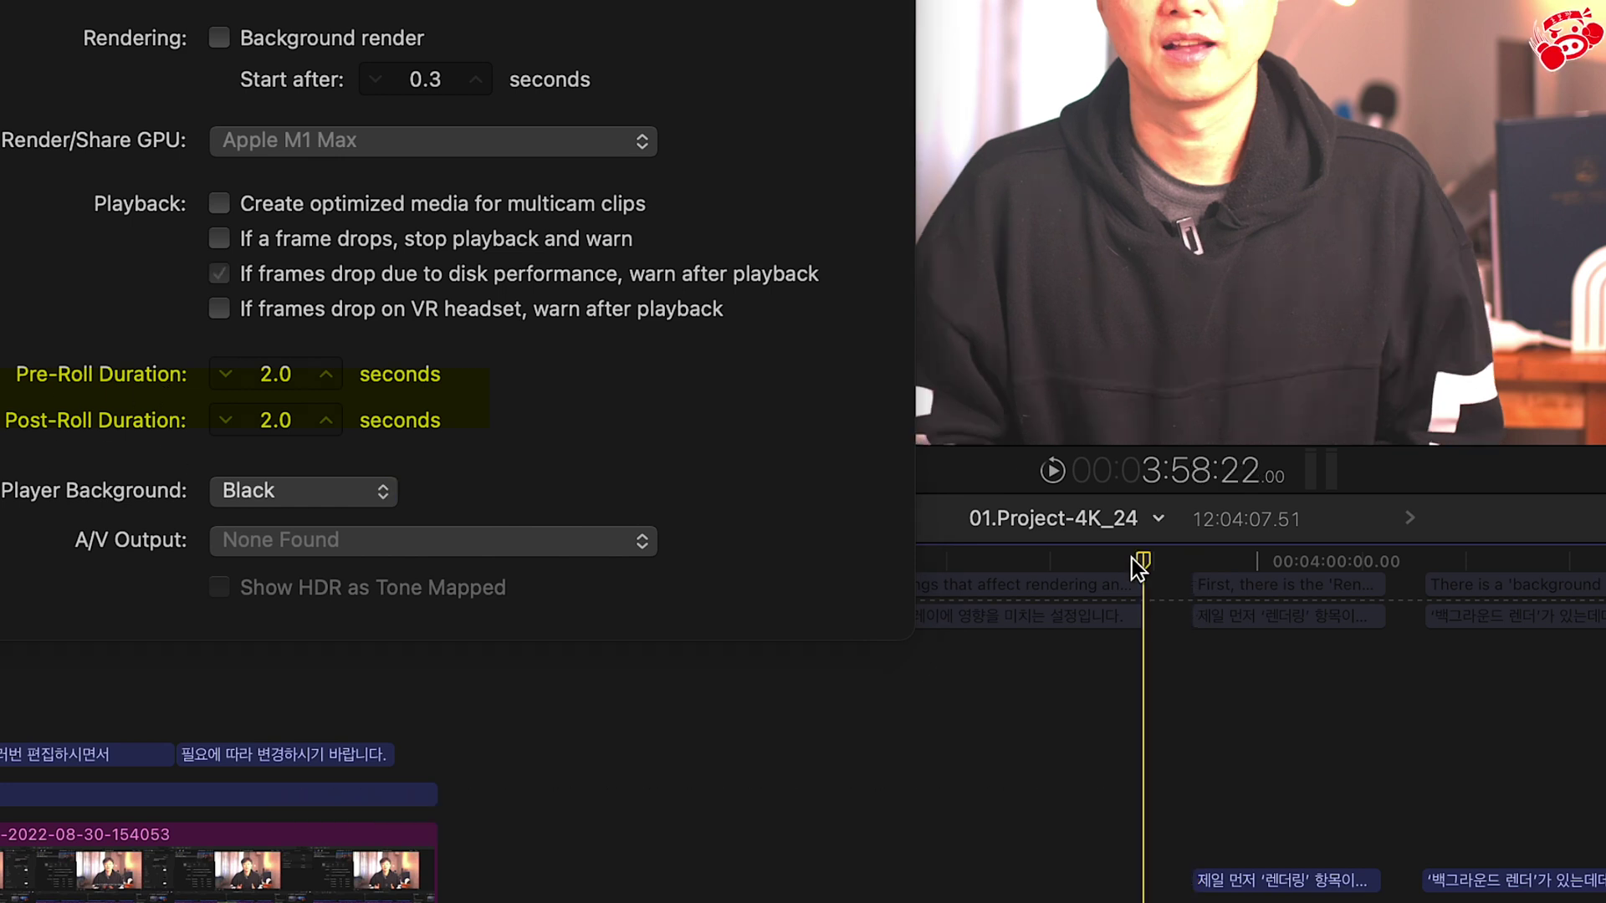
key("shift+question")
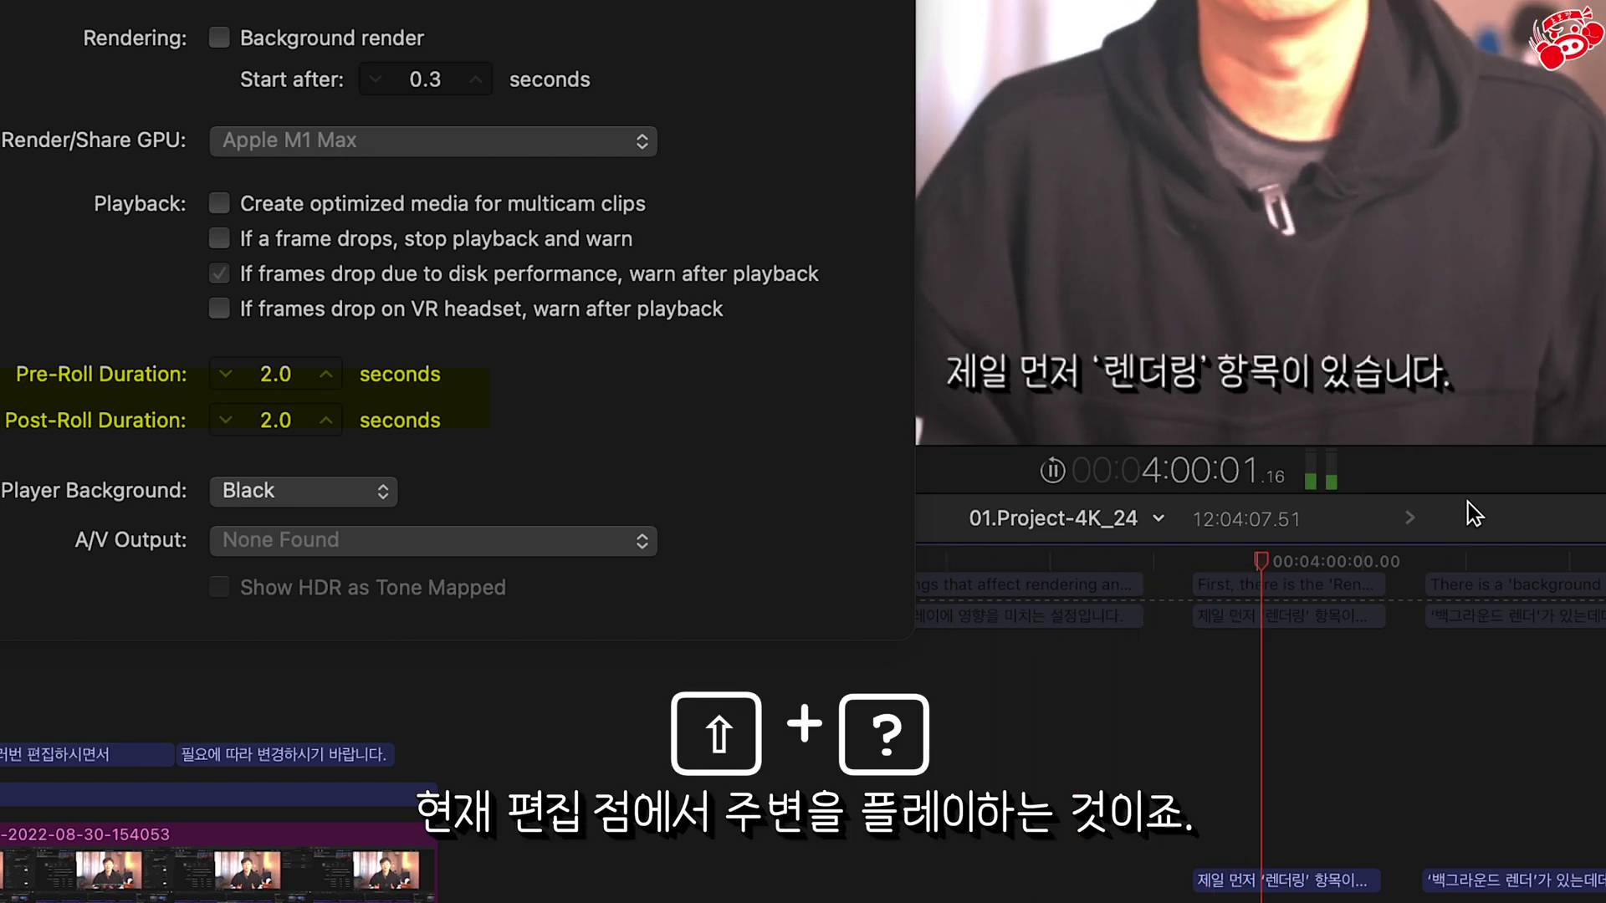
left_click(225, 374)
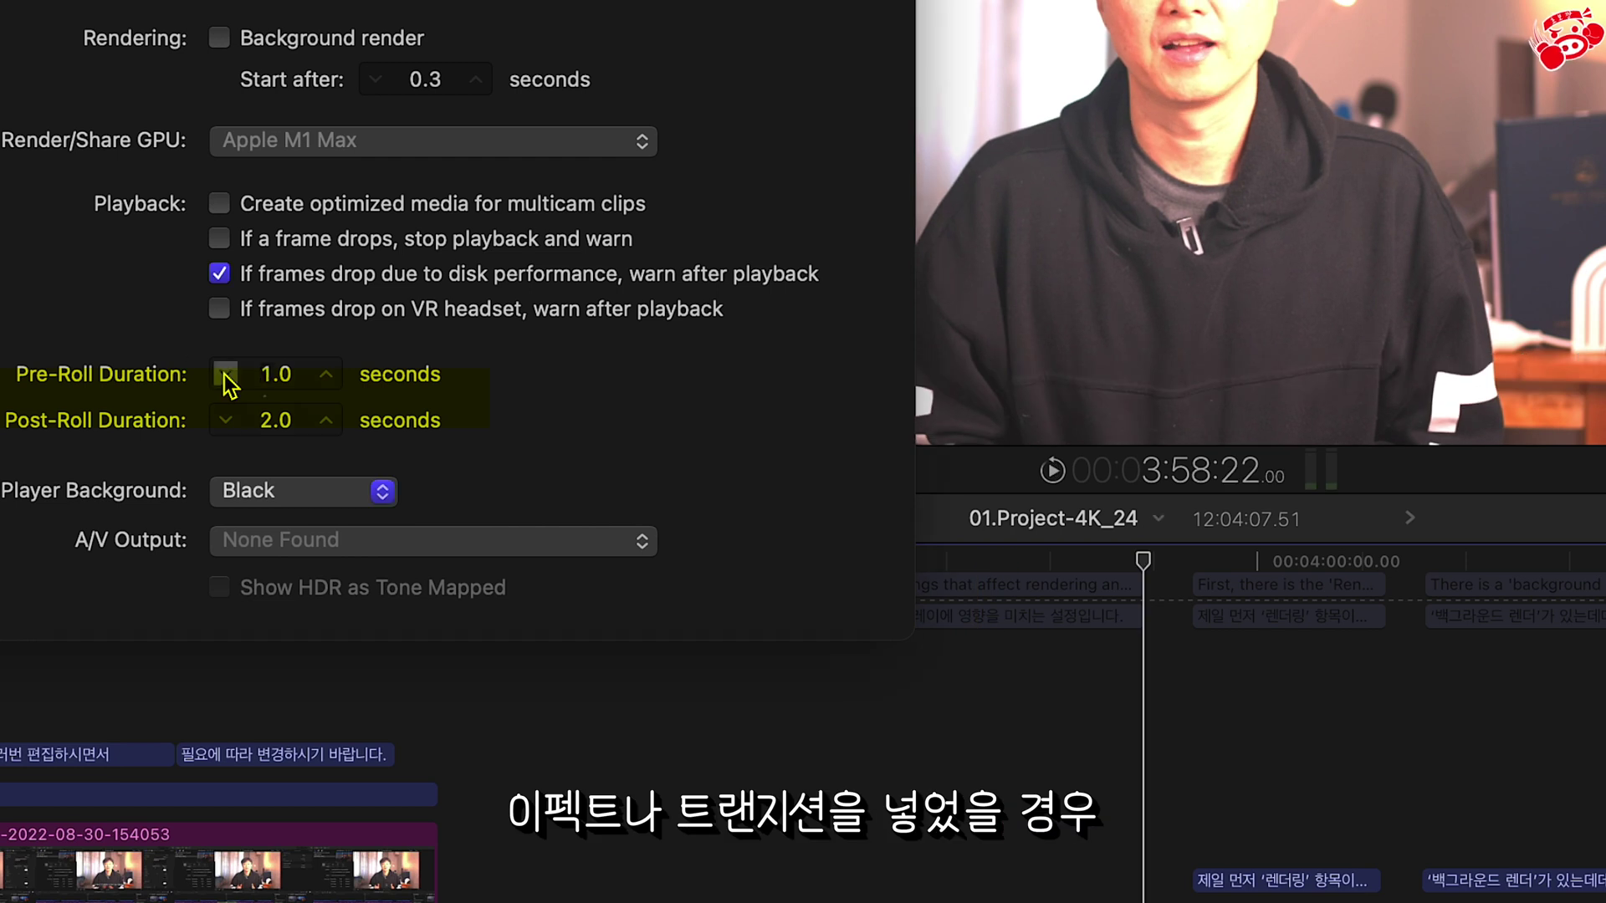
left_click(1484, 525)
key("shift+question")
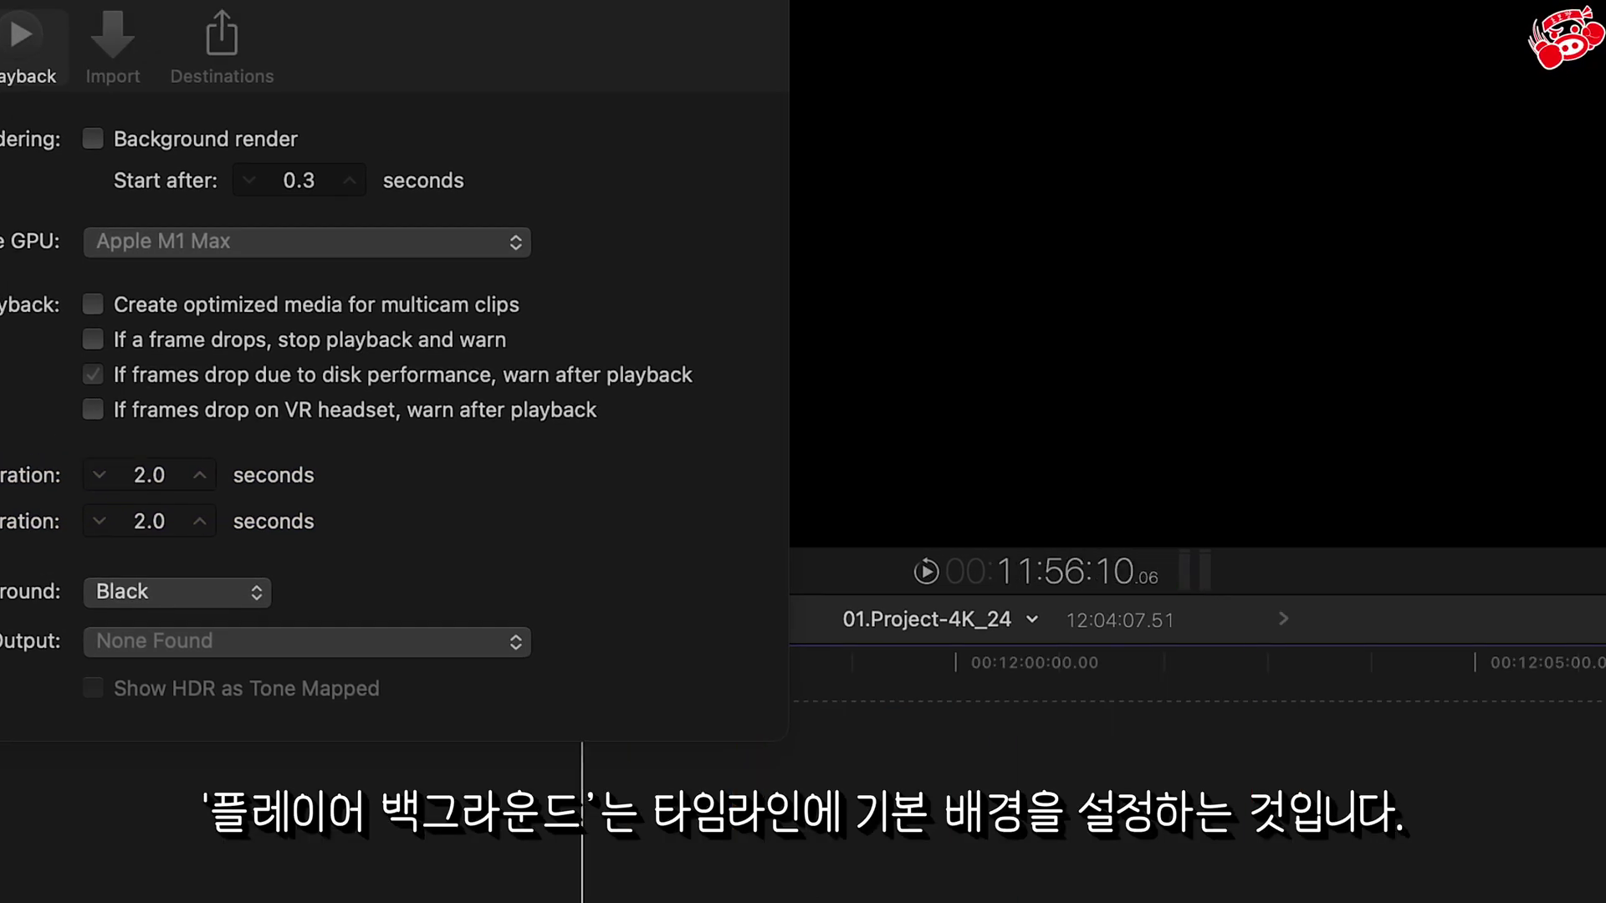
left_click(261, 589)
left_click(242, 625)
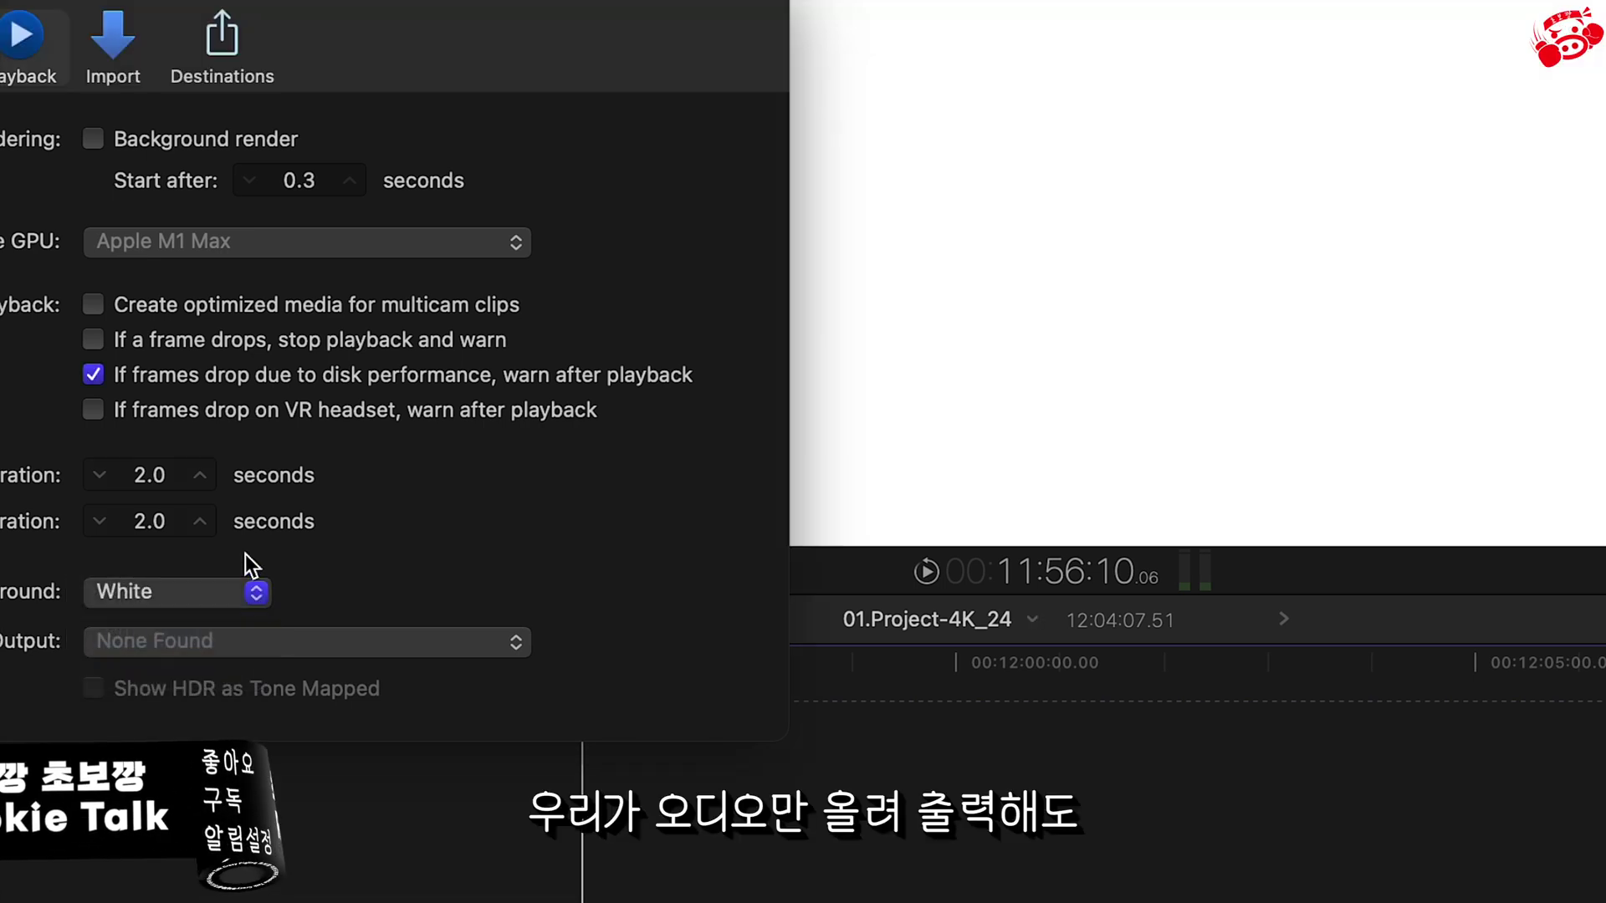
left_click(257, 592)
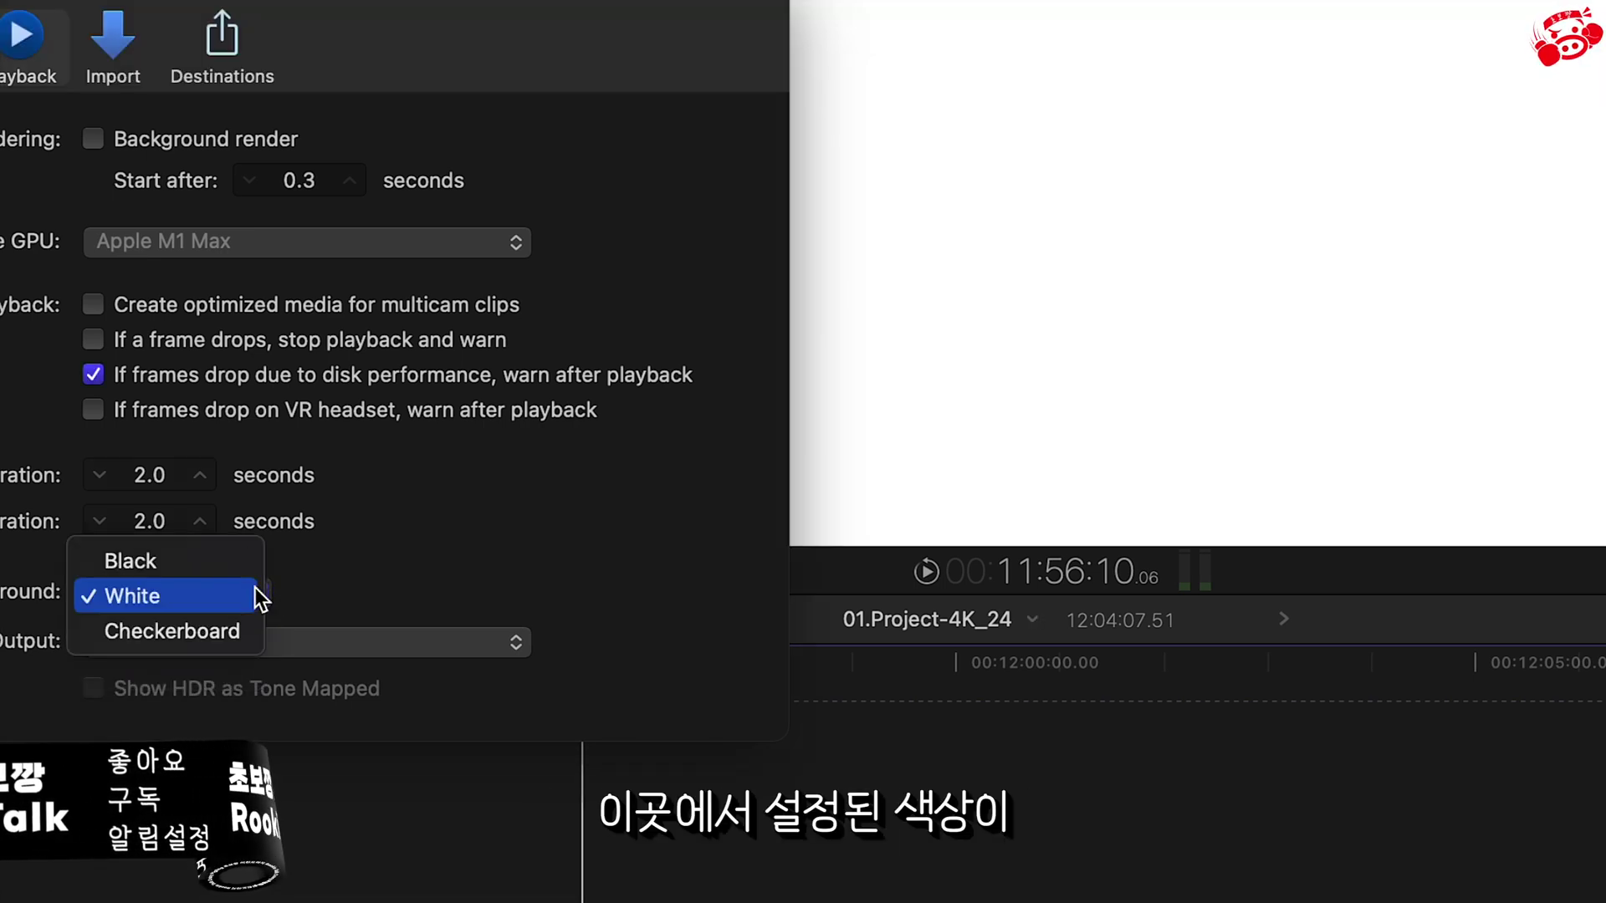
left_click(247, 559)
left_click(254, 592)
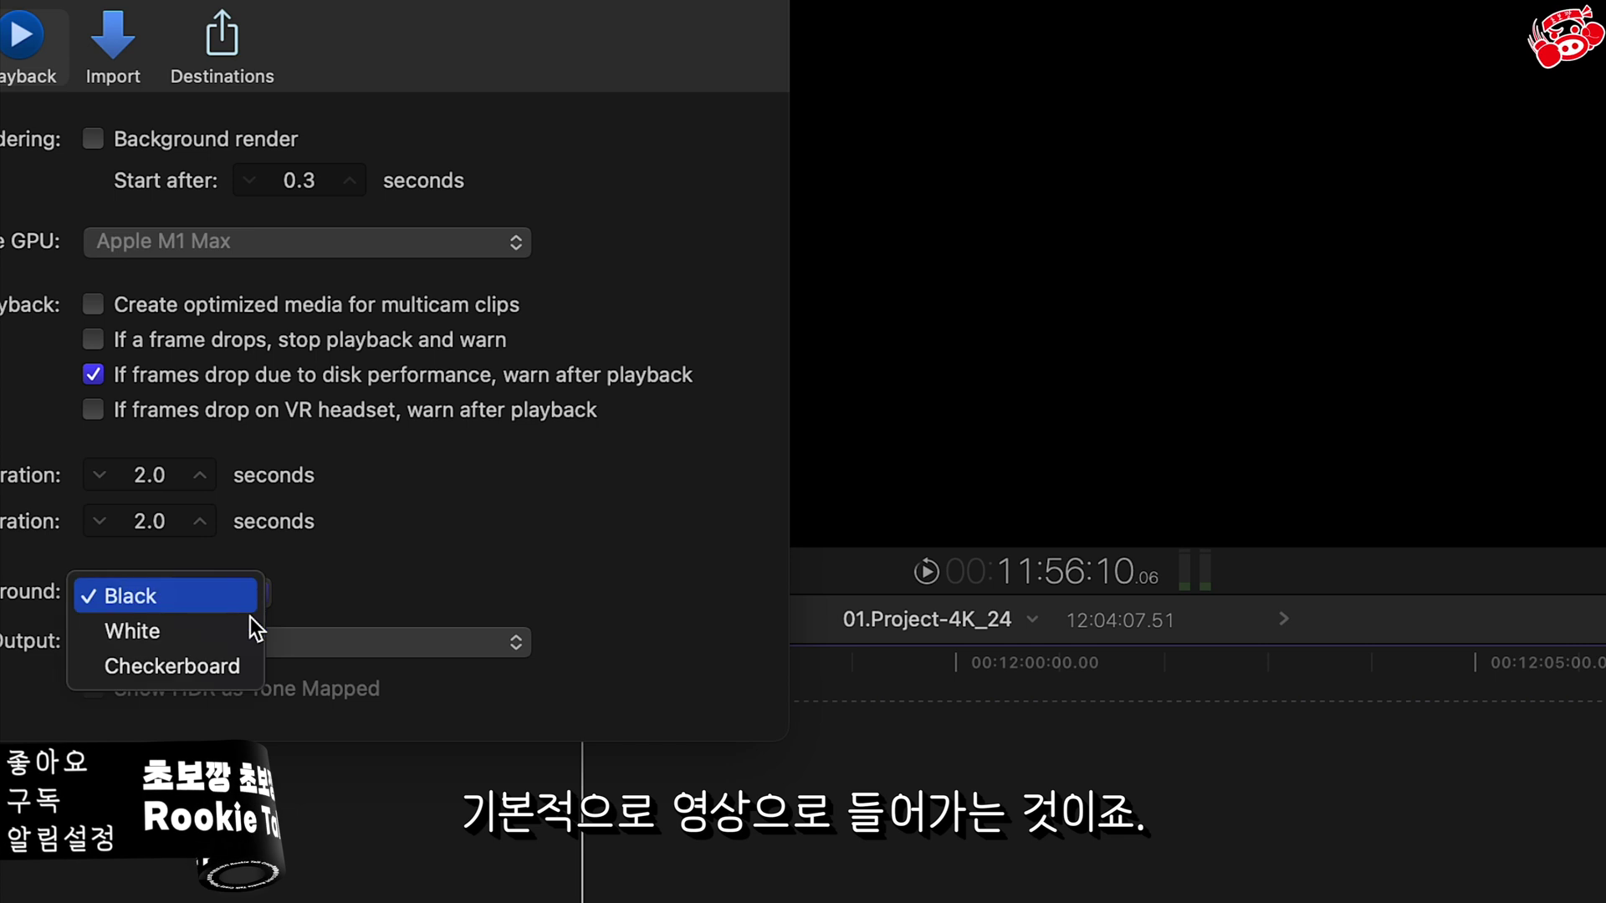
left_click(244, 667)
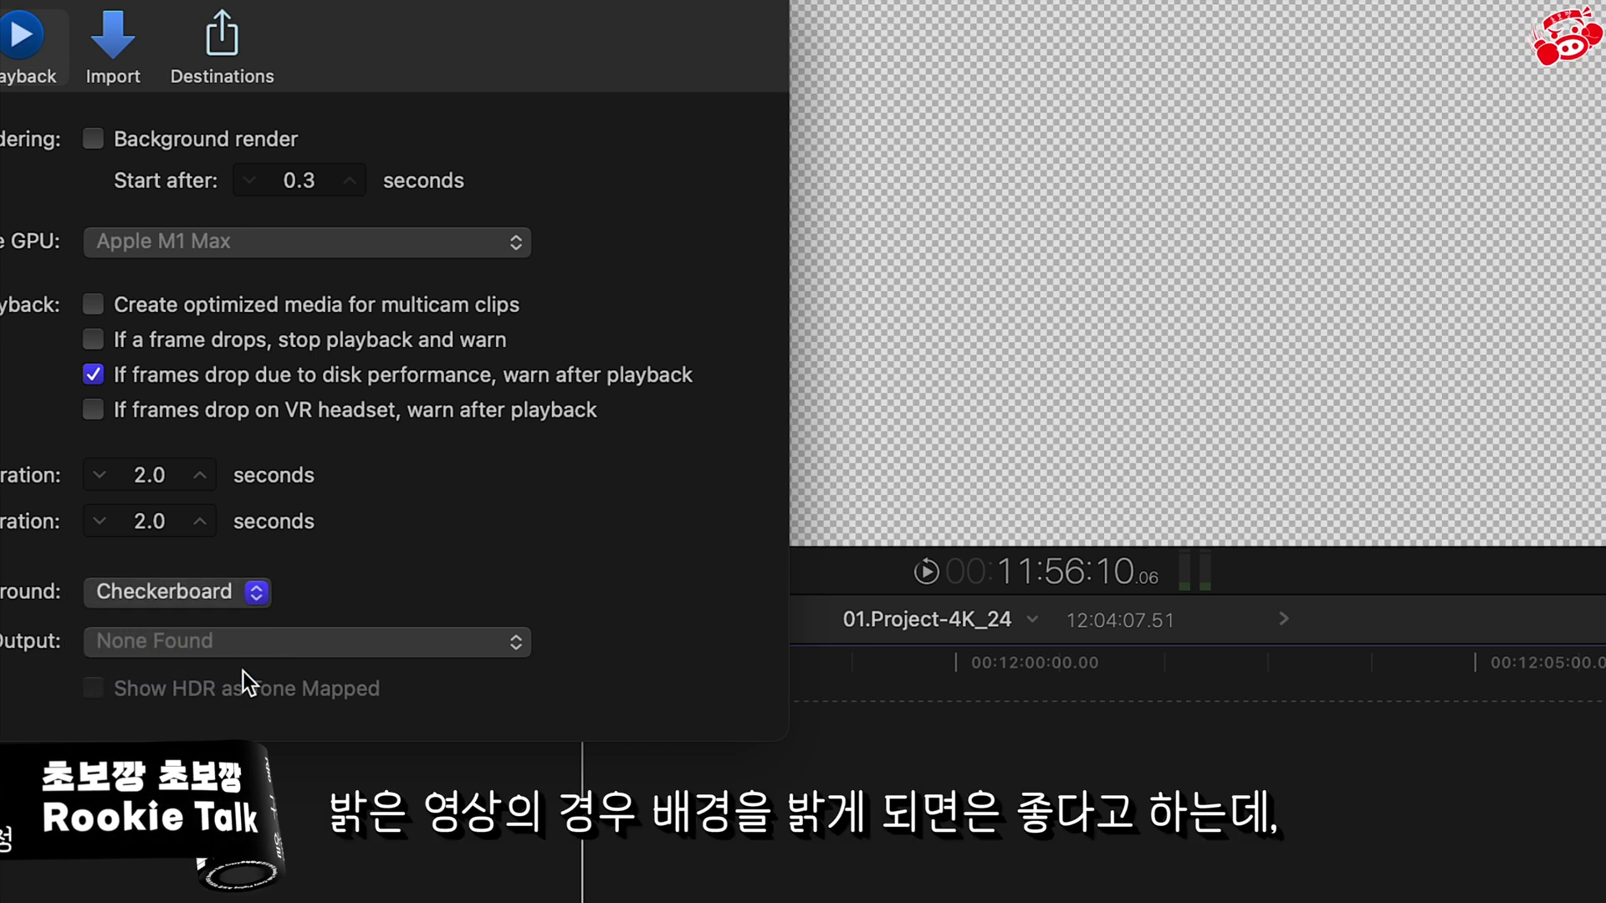
left_click(257, 592)
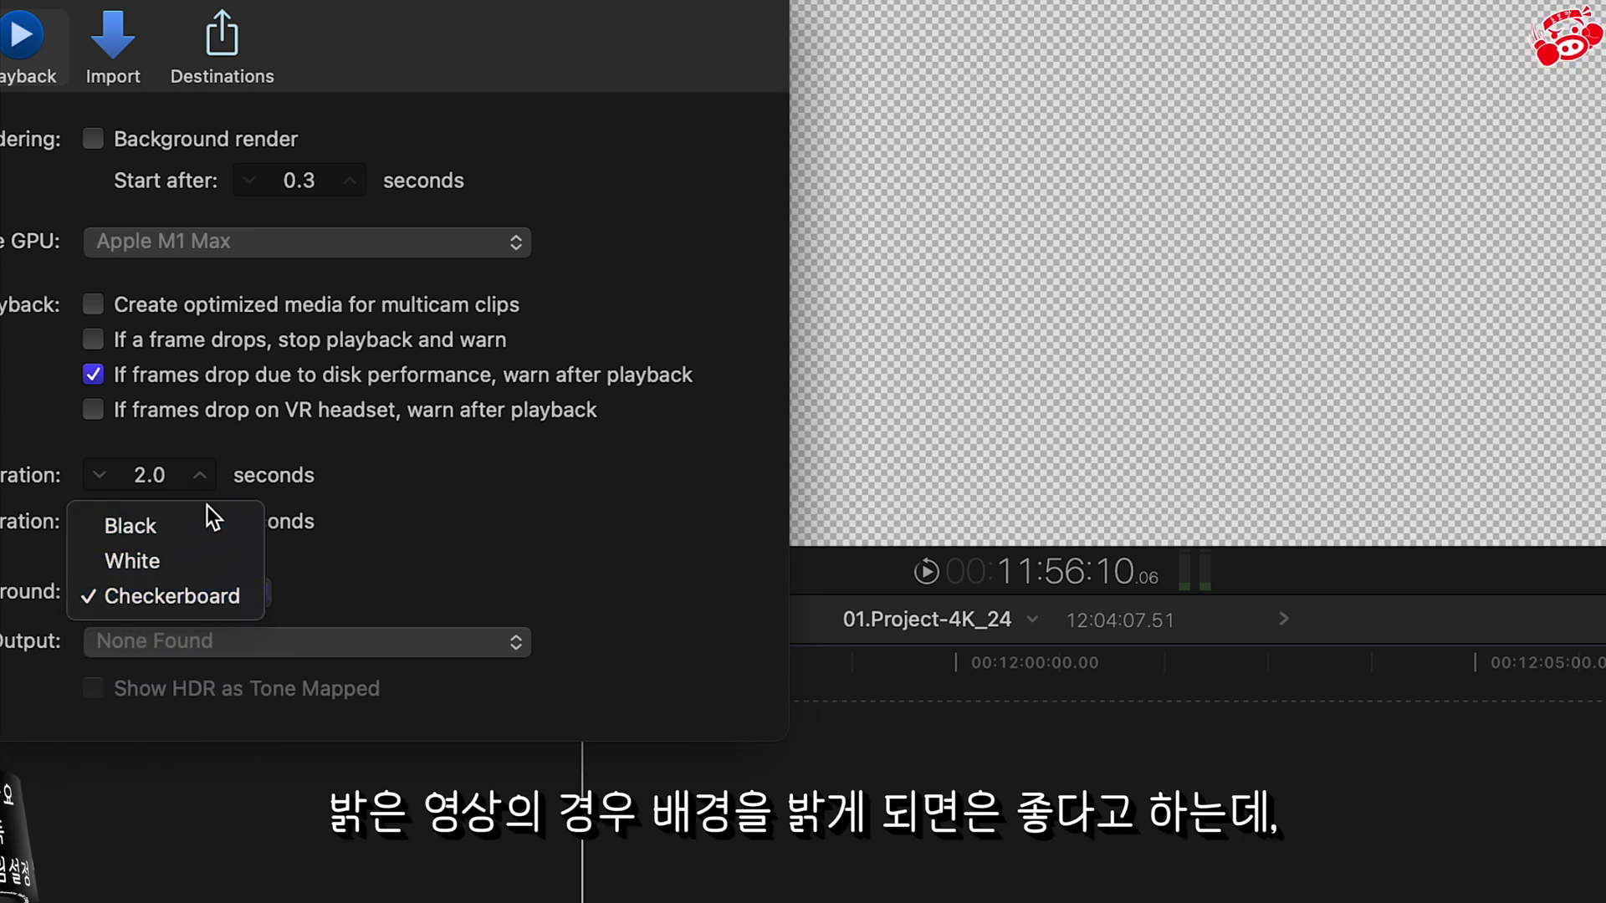
left_click(215, 525)
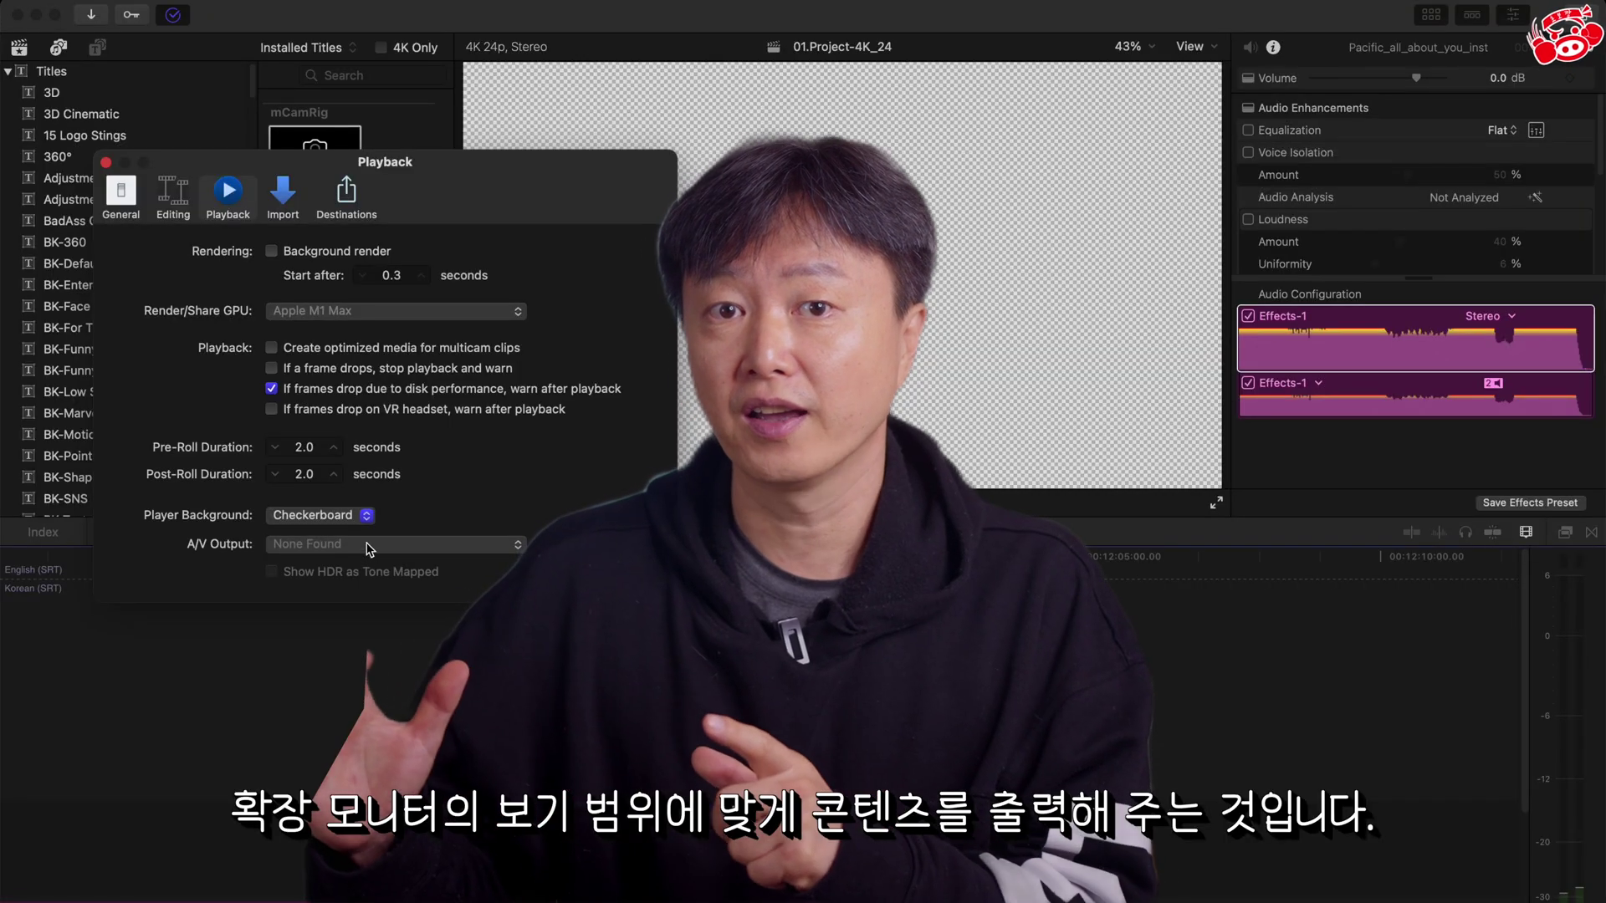
- Set the Player Background to Black in Playback preferences
left_click(364, 516)
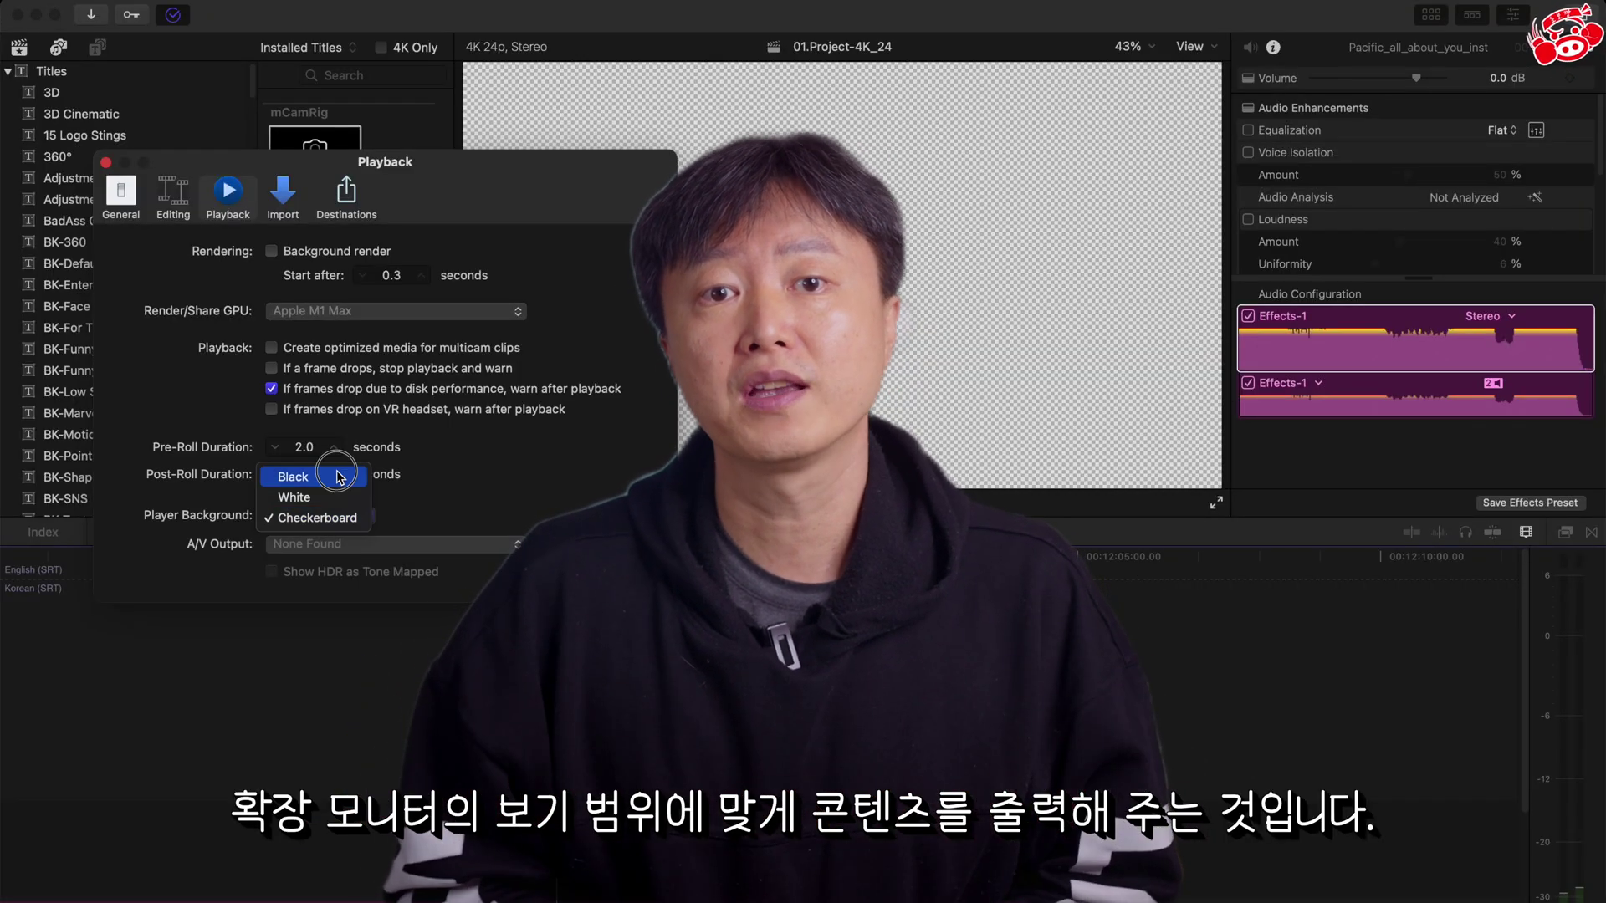
left_click(338, 475)
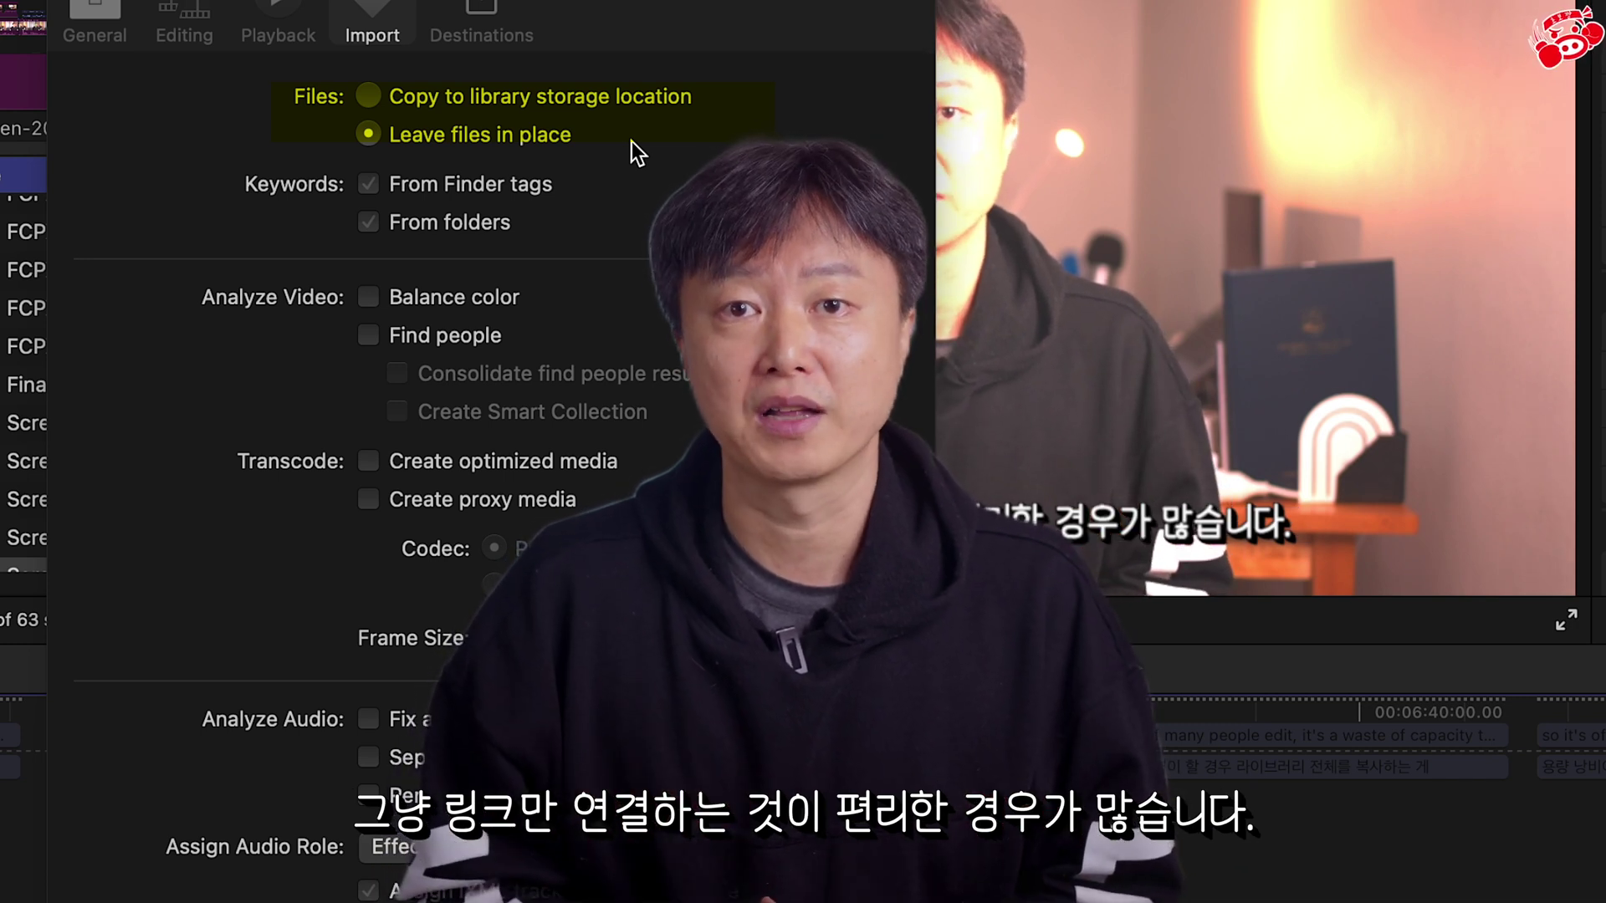
left_click(645, 7)
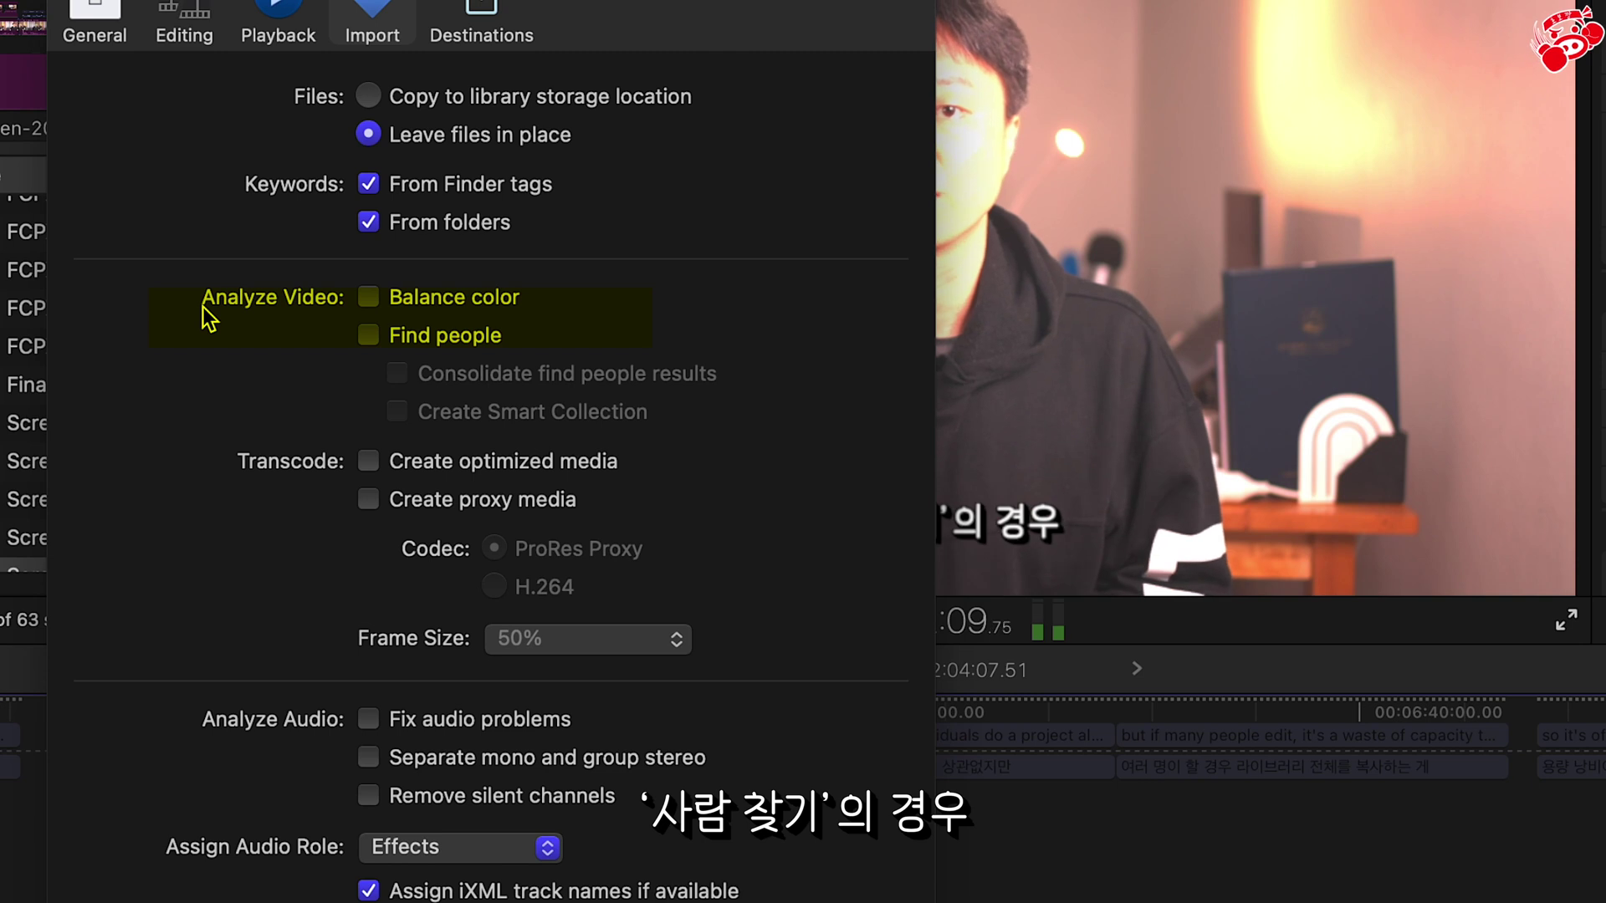
left_click(373, 334)
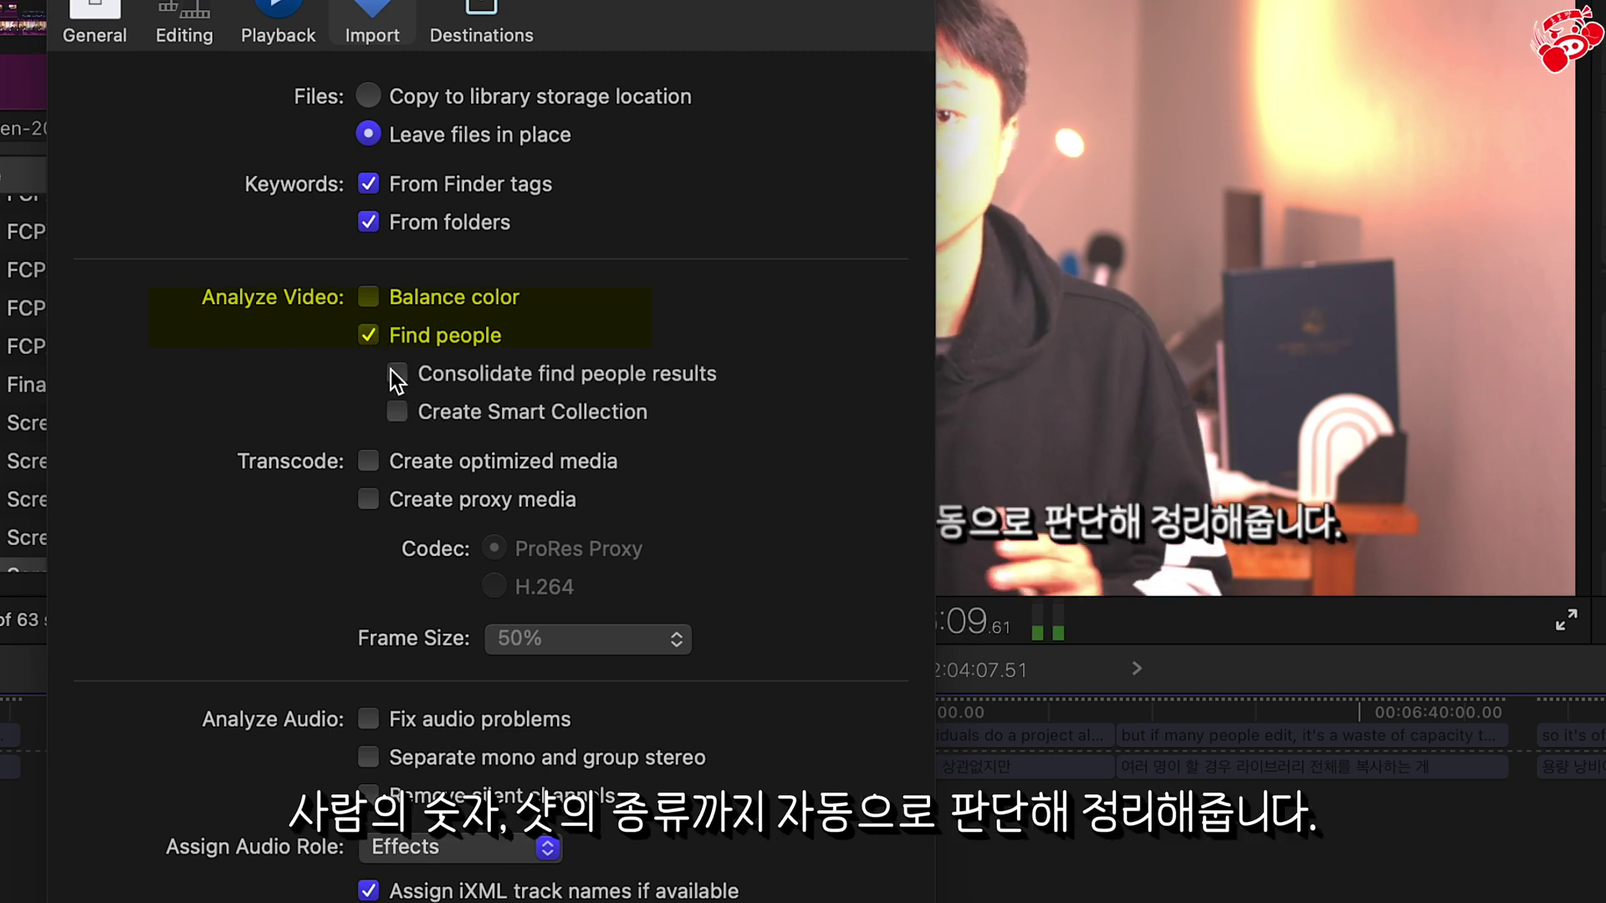
left_click(366, 336)
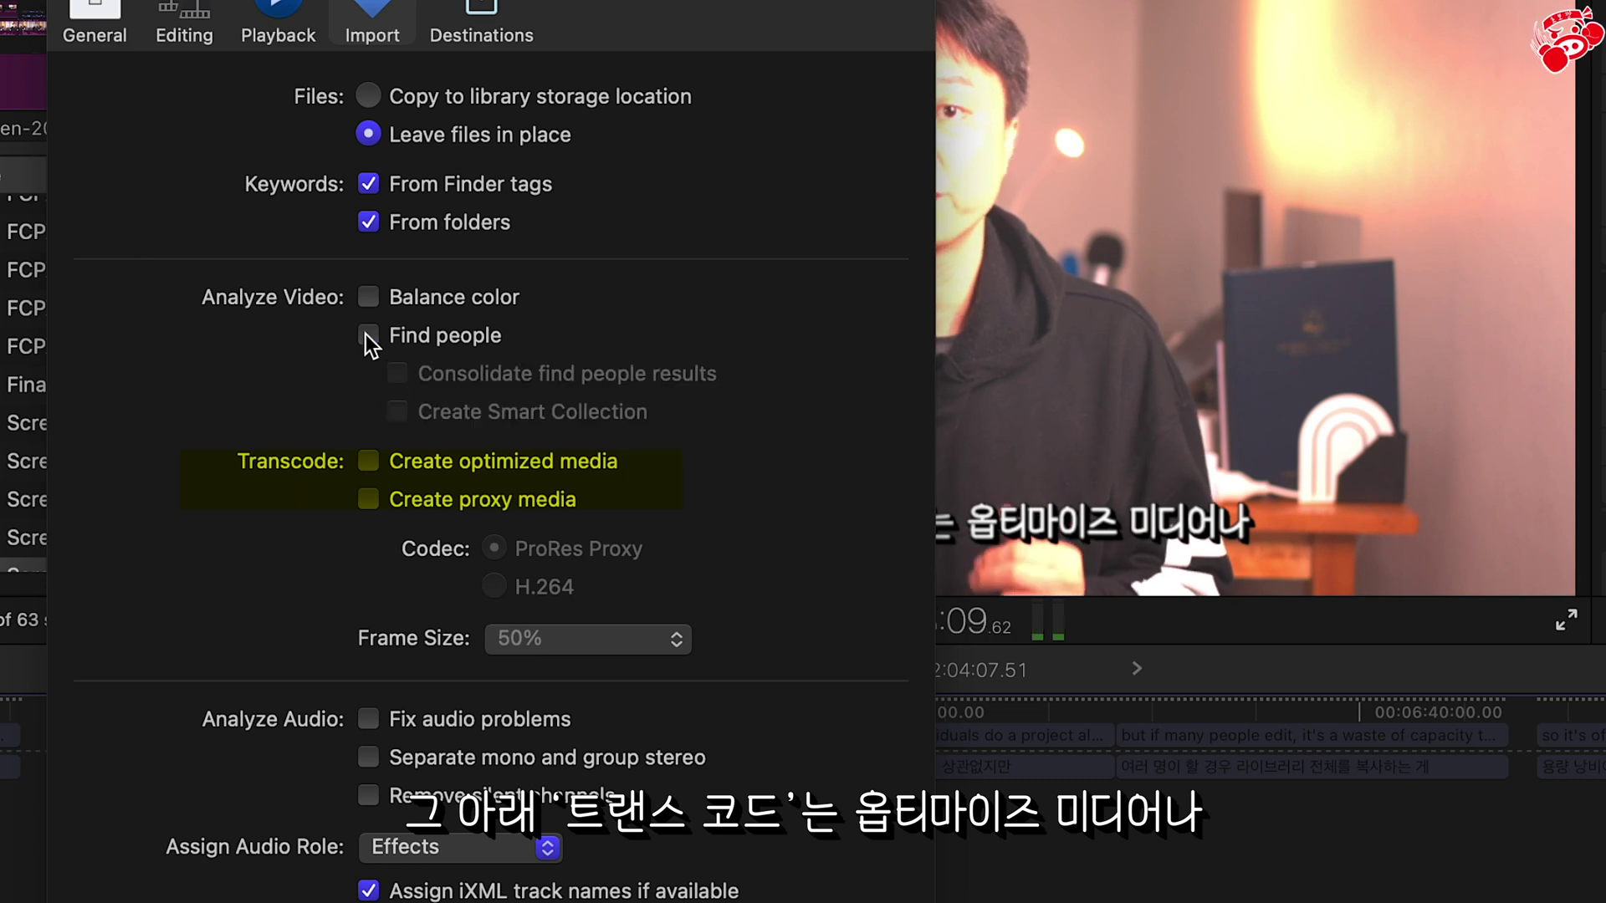
left_click(368, 462)
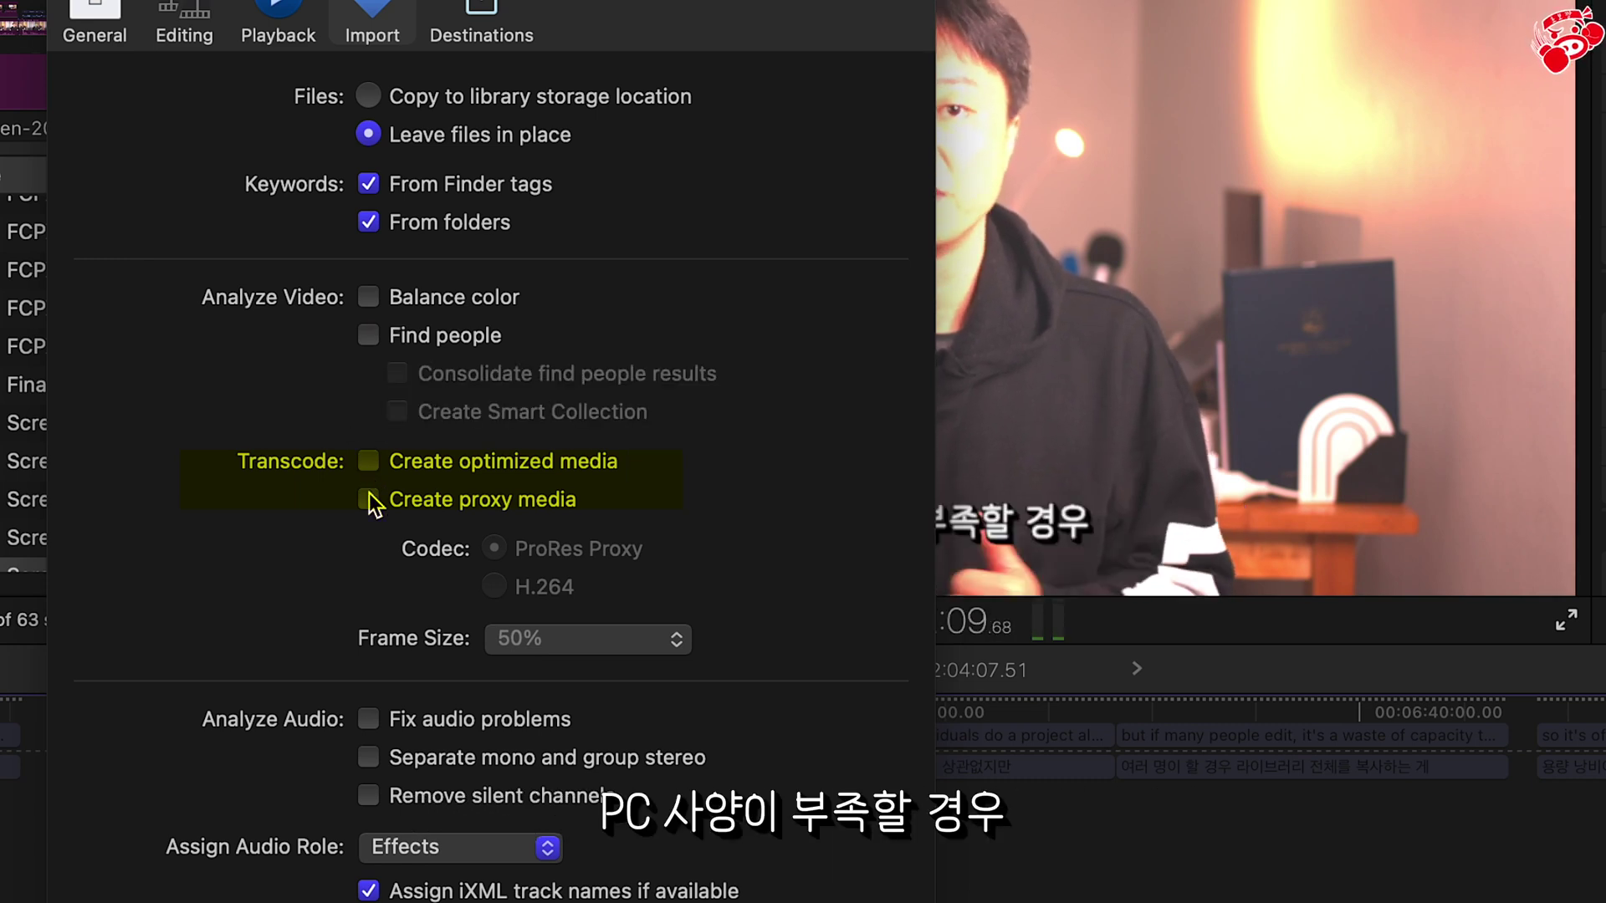
left_click(368, 500)
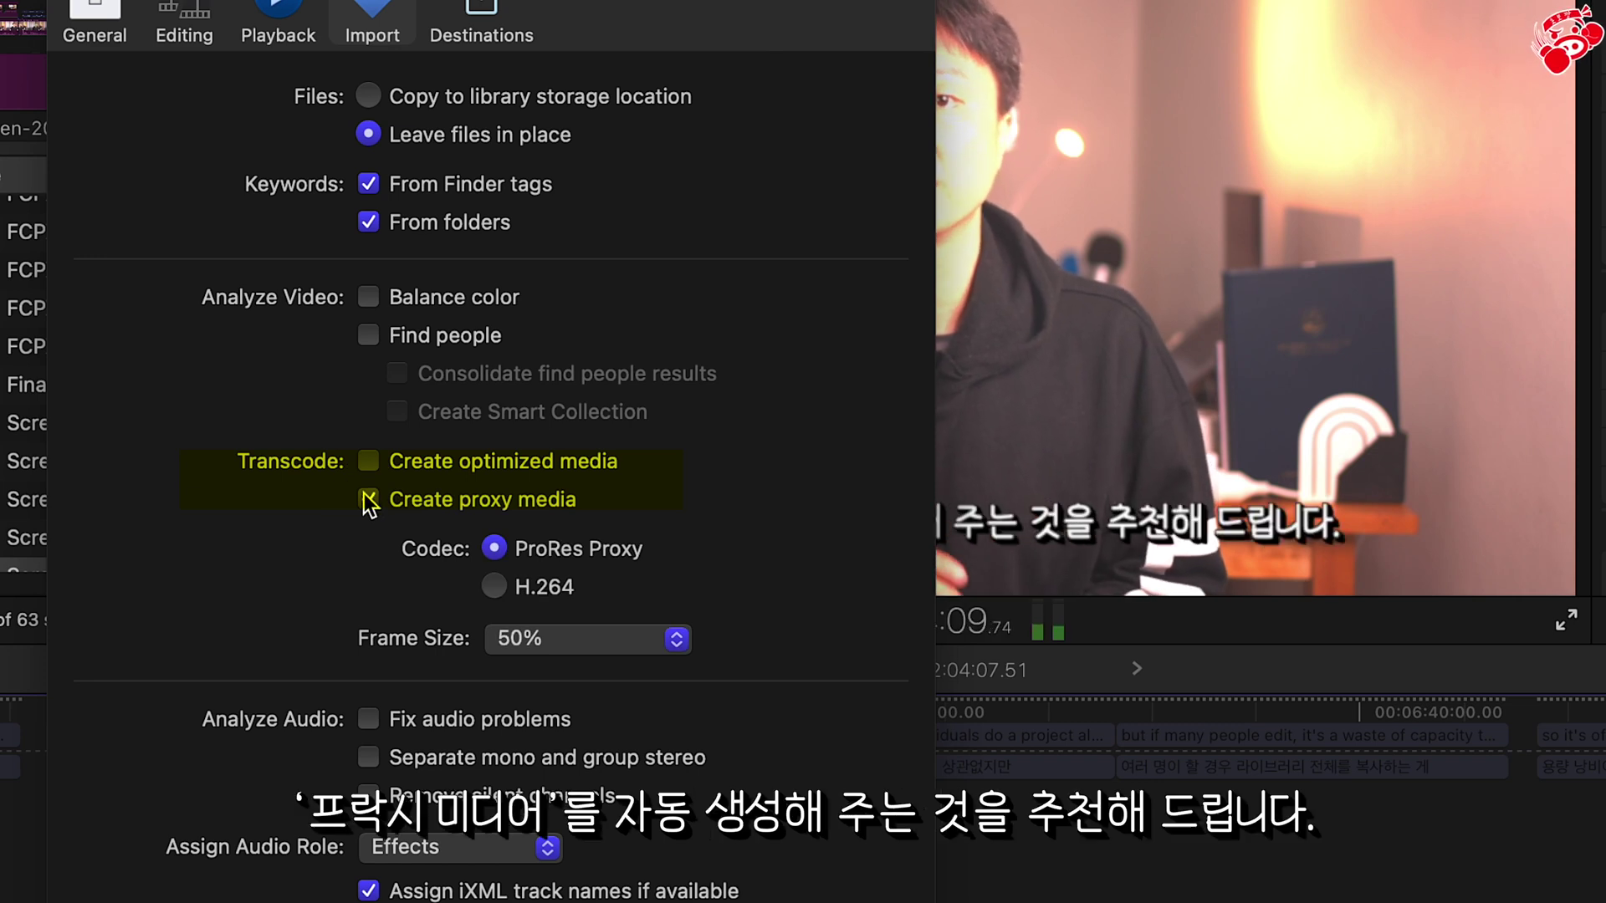
left_click(368, 500)
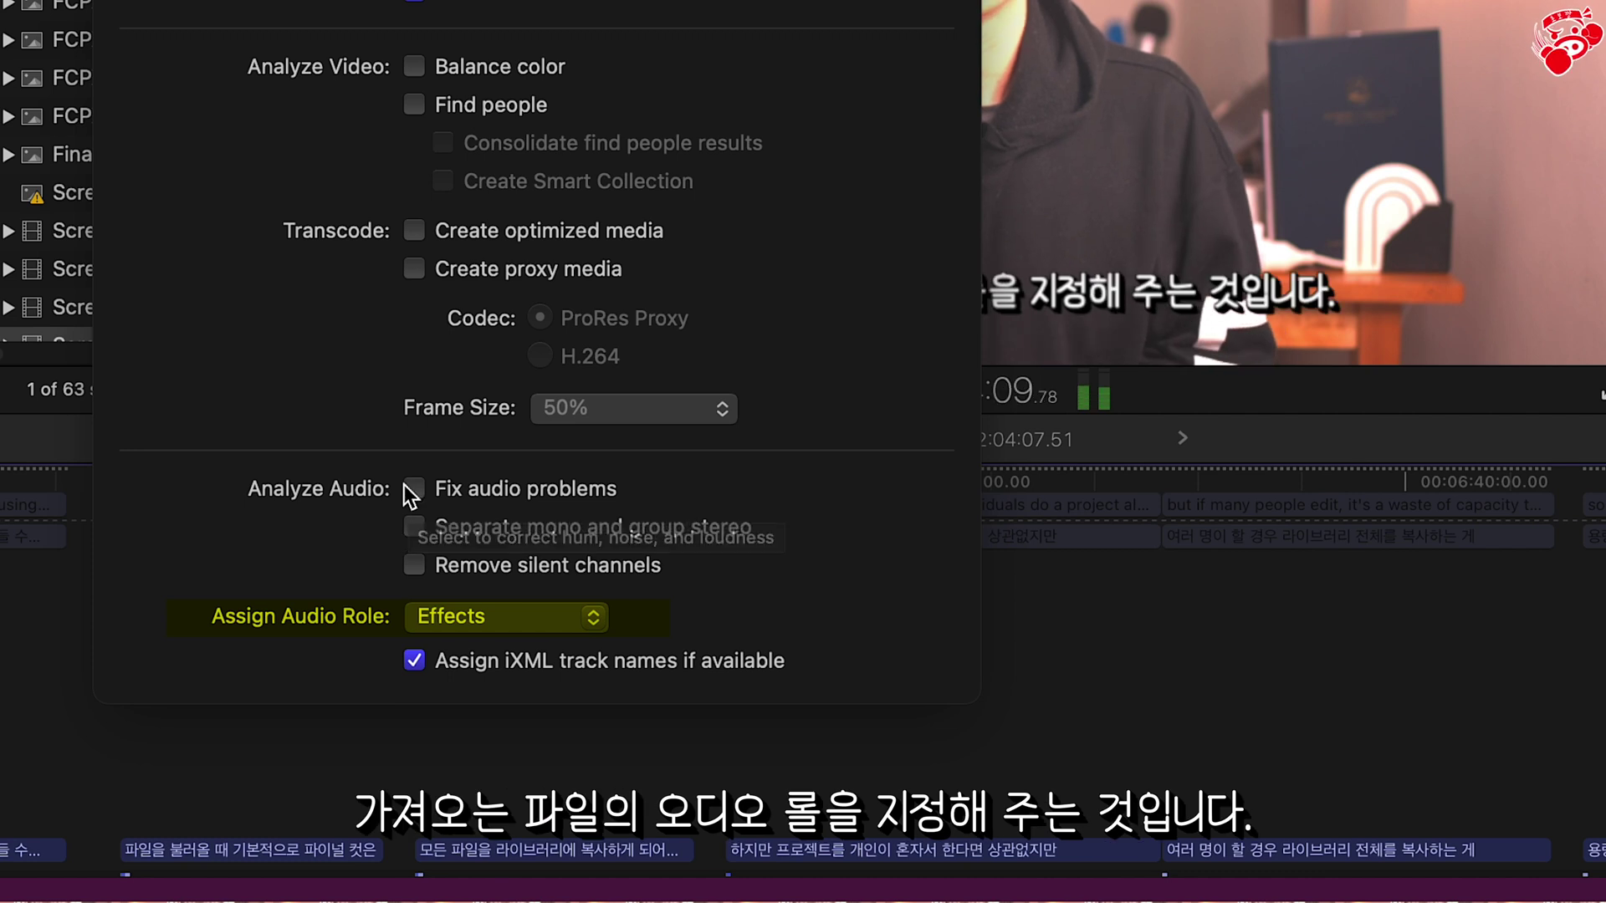
left_click(592, 619)
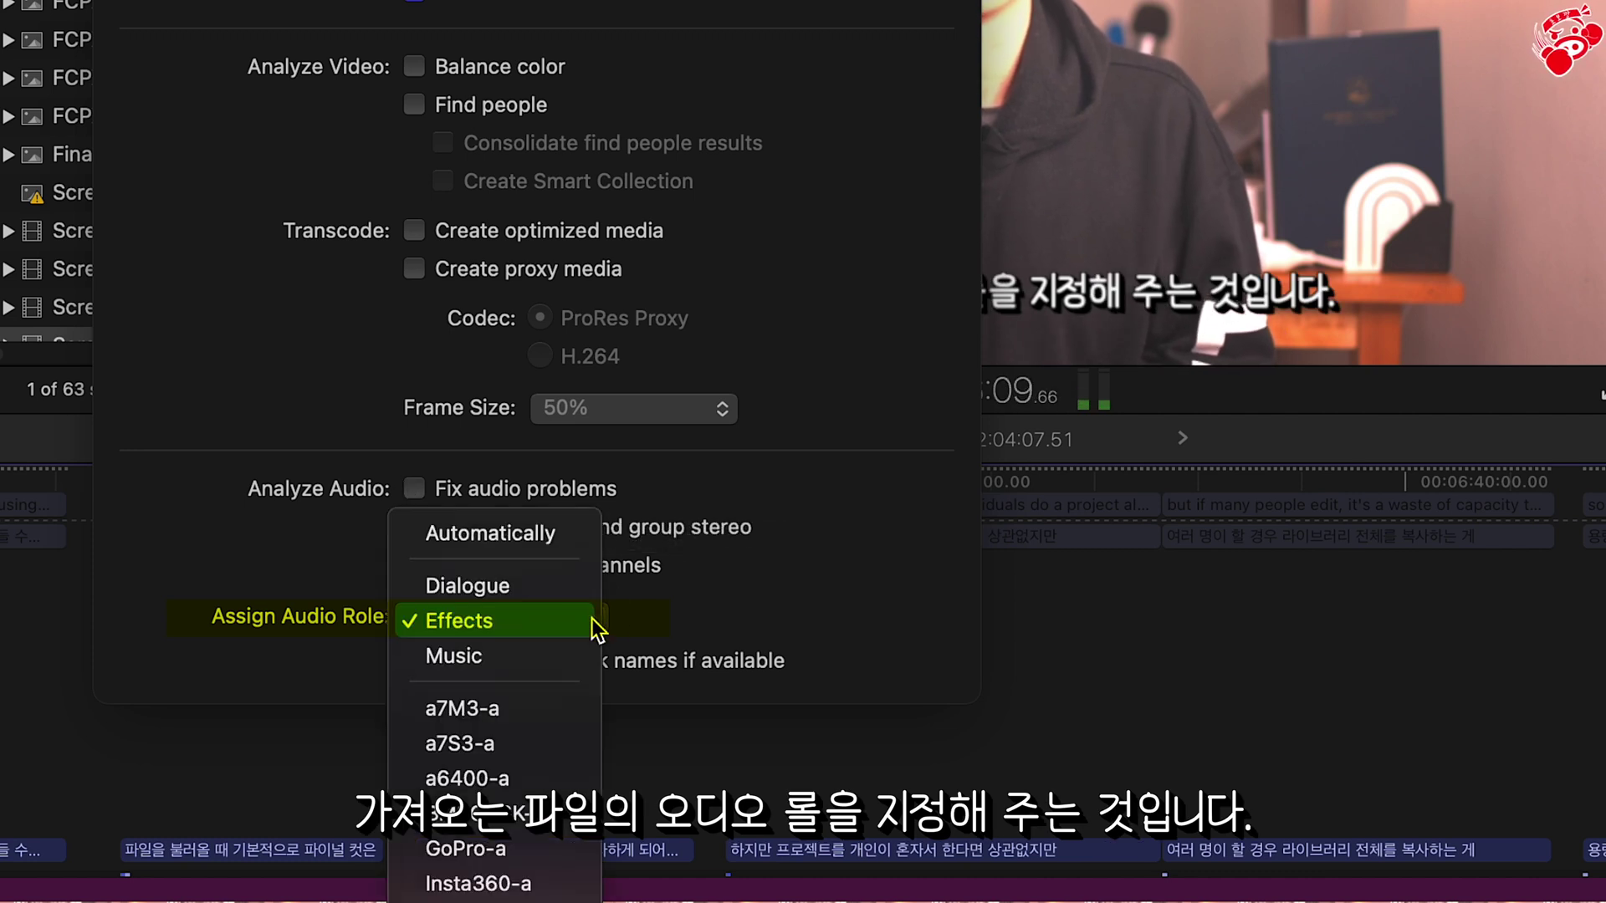
left_click(685, 606)
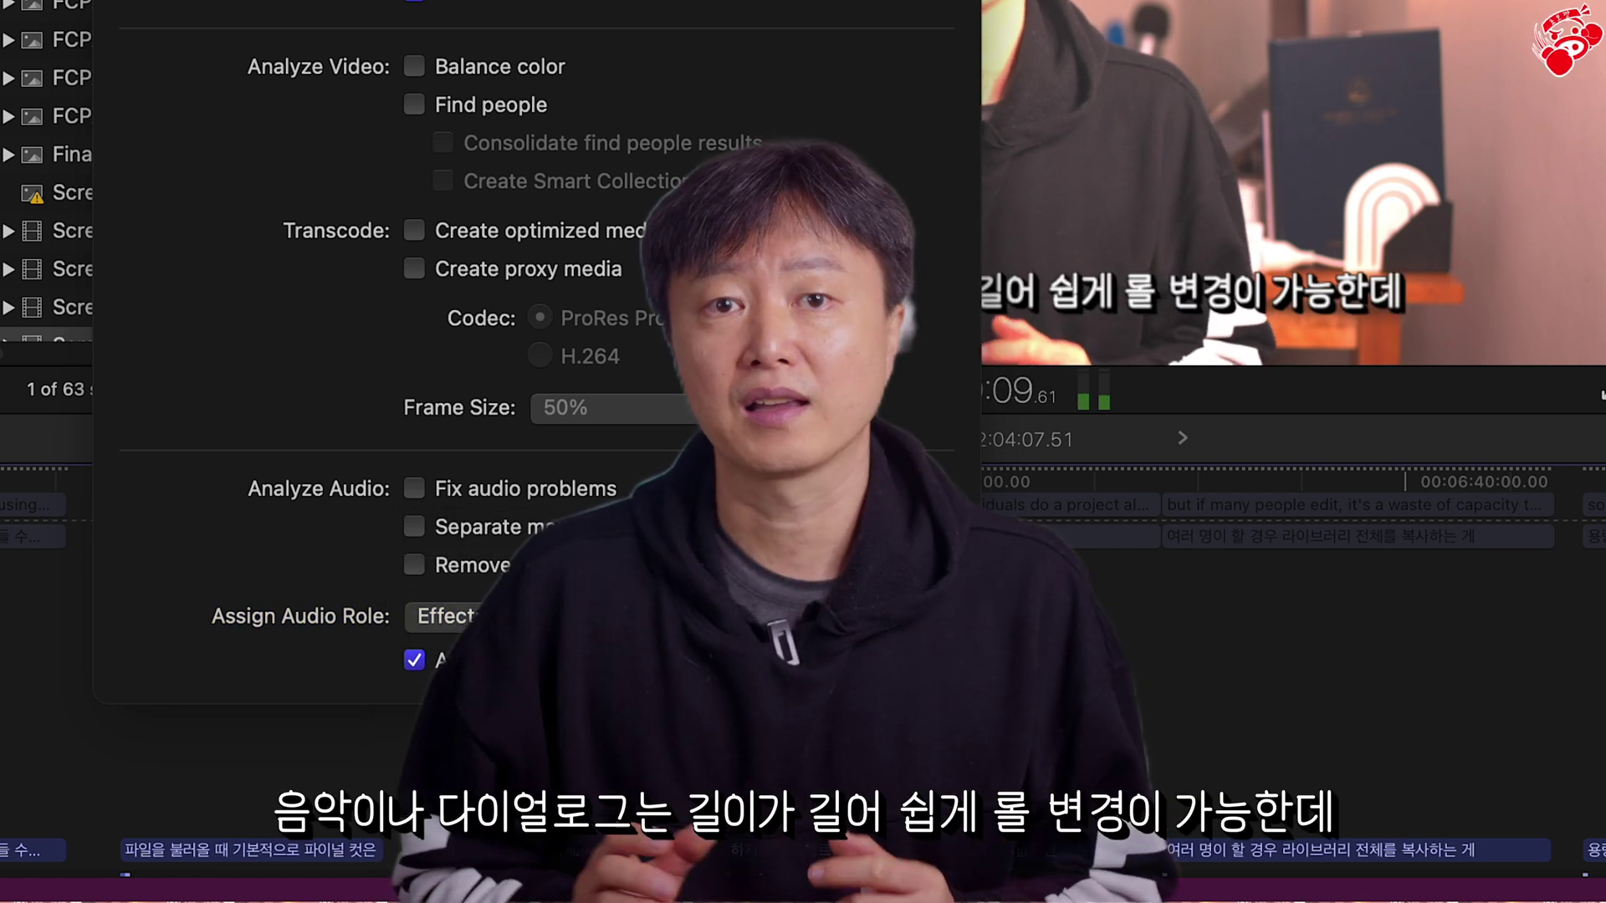